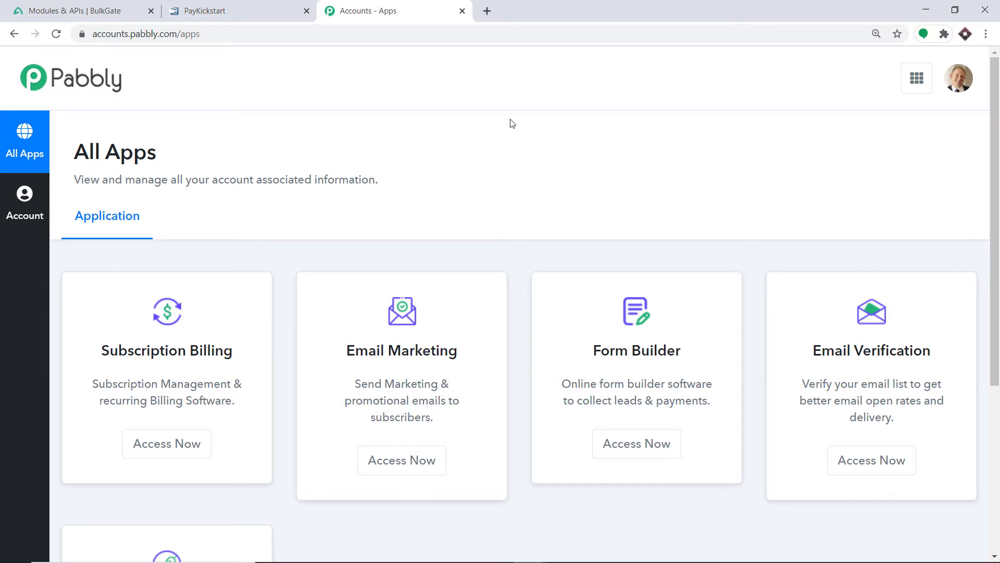
Launch Pabbly Connect from its Connect card and begin a new workflow
{"action": "scroll", "coordinate": [564, 170], "scroll_direction": "down", "scroll_amount": 5}
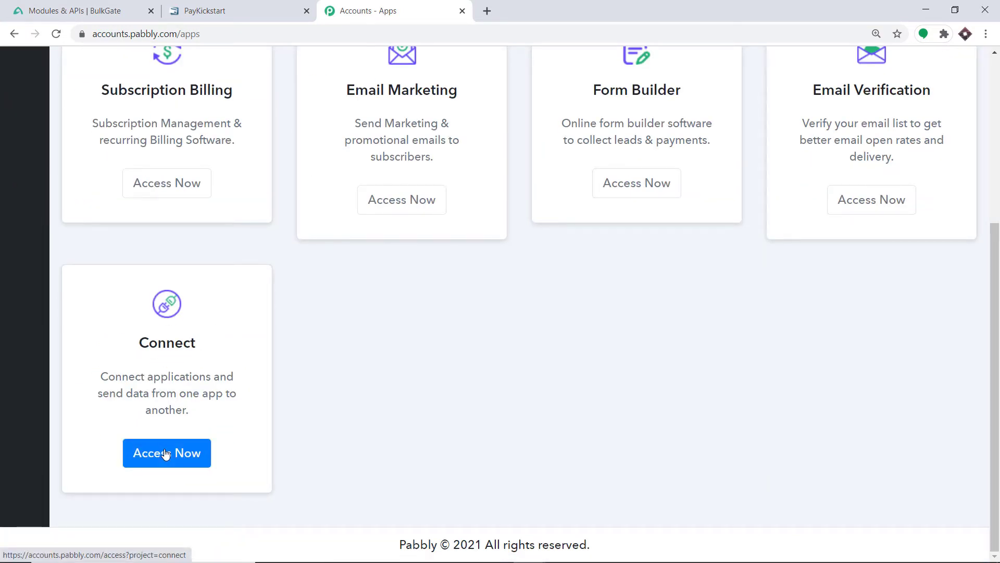
{"action": "left_click", "coordinate": [165, 454]}
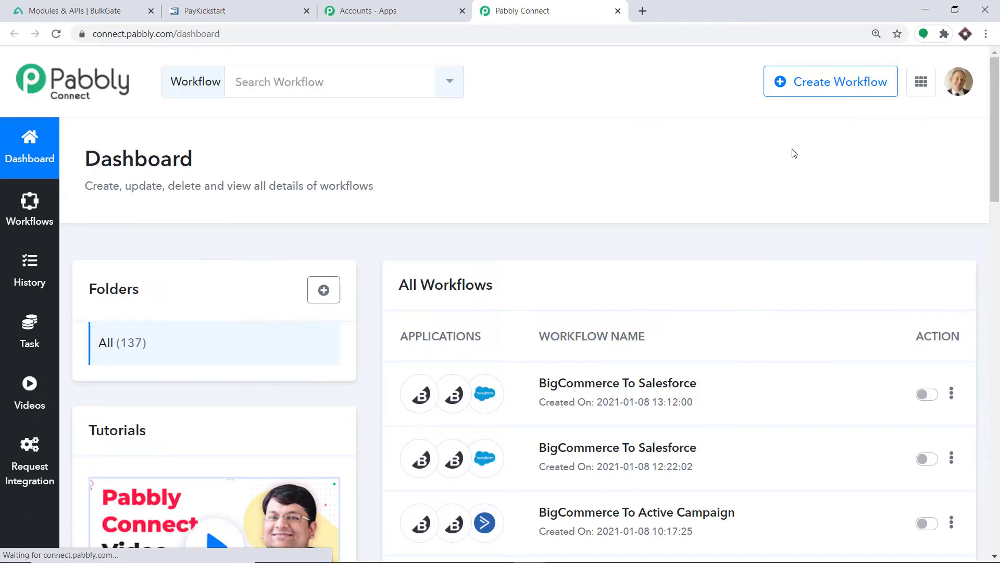
{"action": "left_click", "coordinate": [850, 87]}
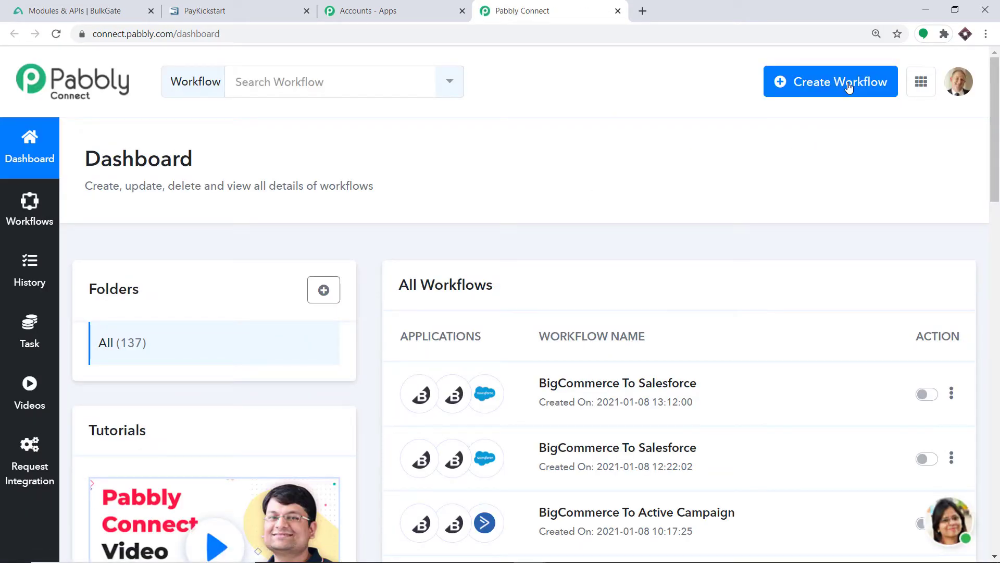
{"action": "left_click", "coordinate": [849, 87]}
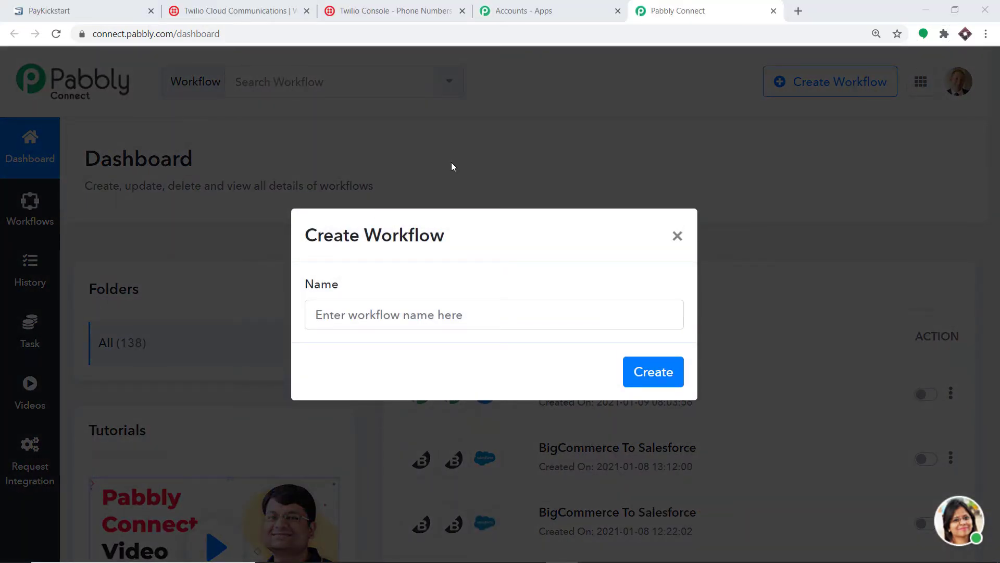
Name the workflow 'PayKickstart To Twilio' and create it
{"action": "left_click", "coordinate": [432, 314]}
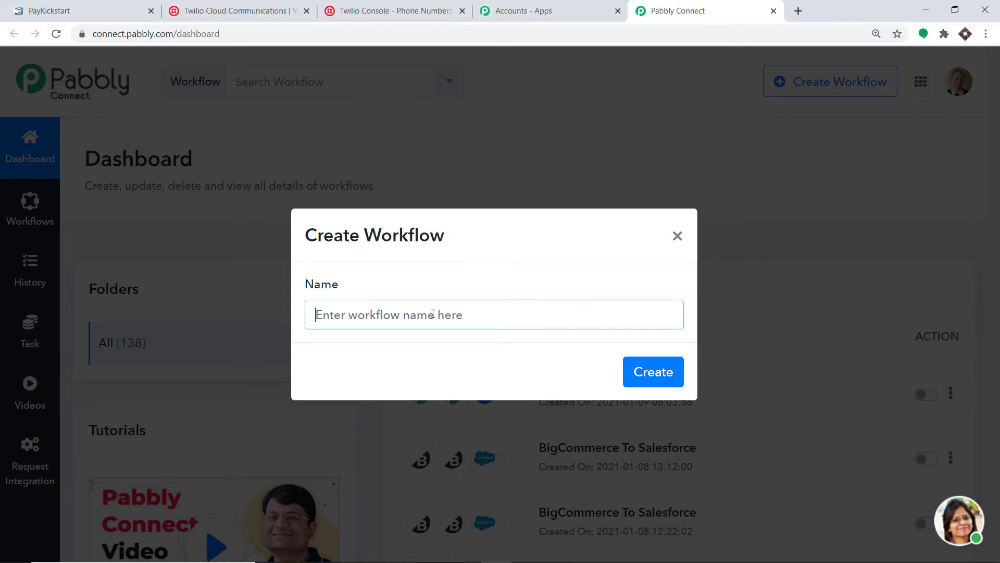
{"action": "type", "text": "P"}
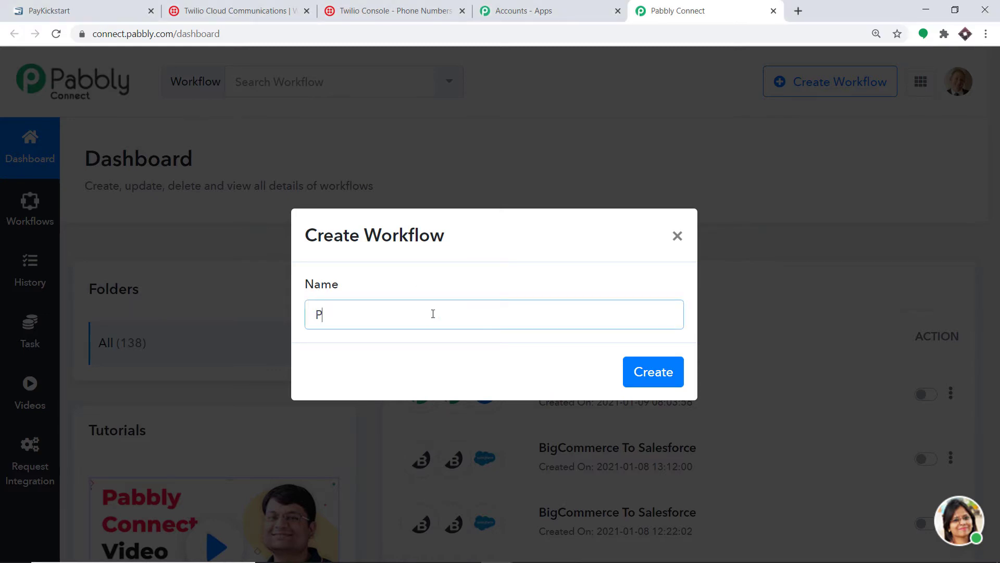
{"action": "type", "text": "ayki"}
{"action": "key", "text": "BackSpace"}
{"action": "key", "text": "BackSpace"}
{"action": "type", "text": "Kickstart To "}
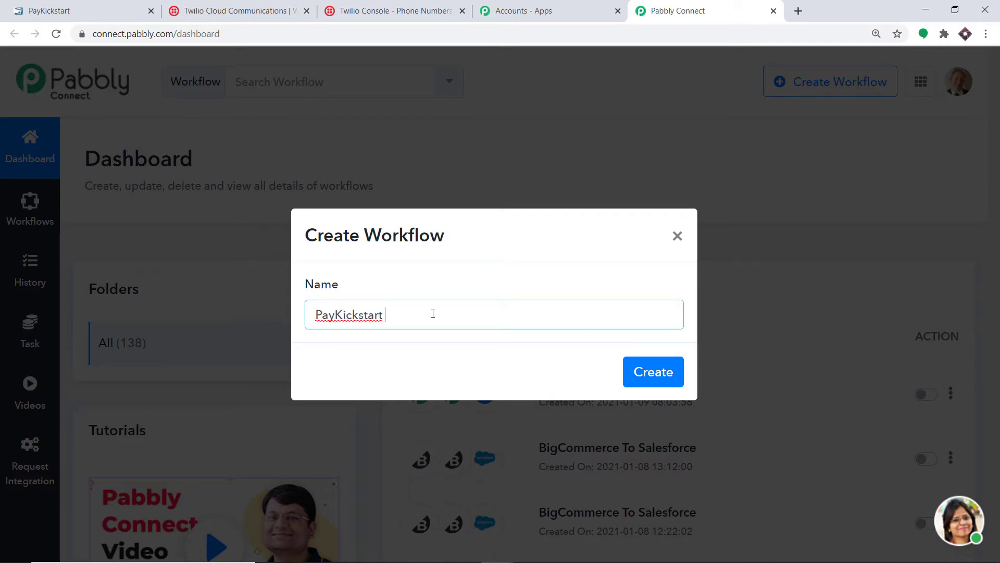
{"action": "type", "text": "Twilio"}
{"action": "left_click", "coordinate": [637, 382]}
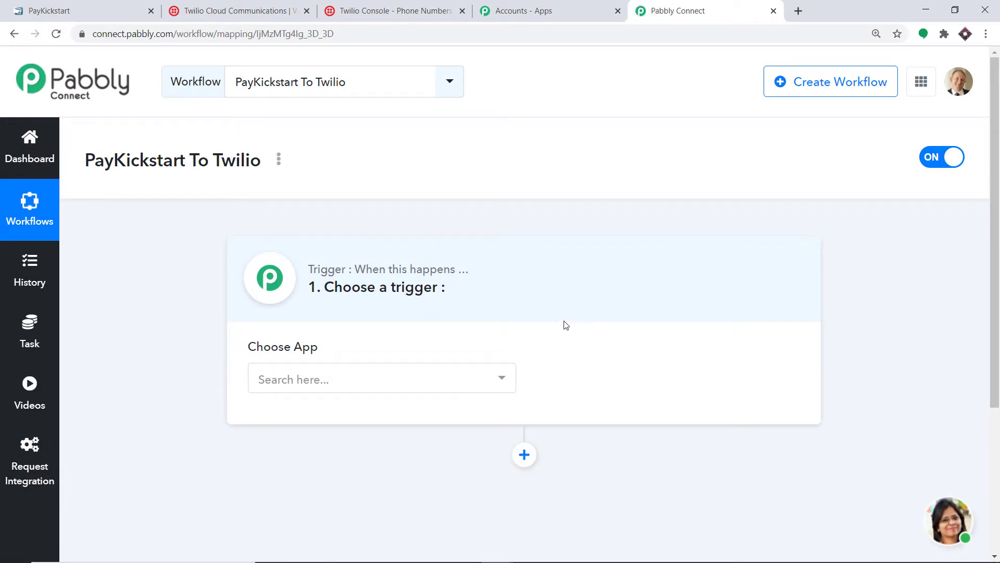
Set the trigger app to PayKickstart with the Subscription Created event
{"action": "left_click", "coordinate": [345, 389]}
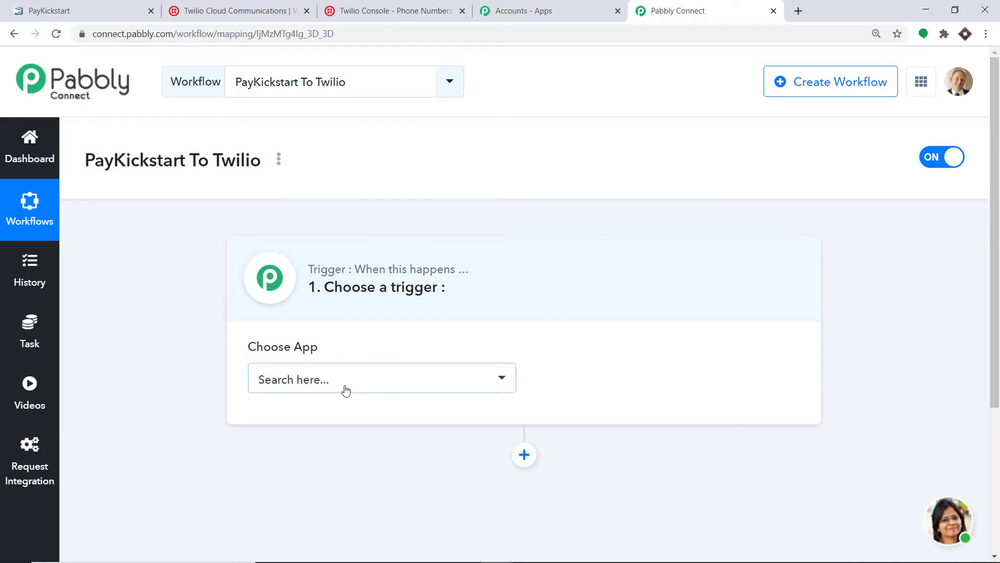
{"action": "type", "text": "p"}
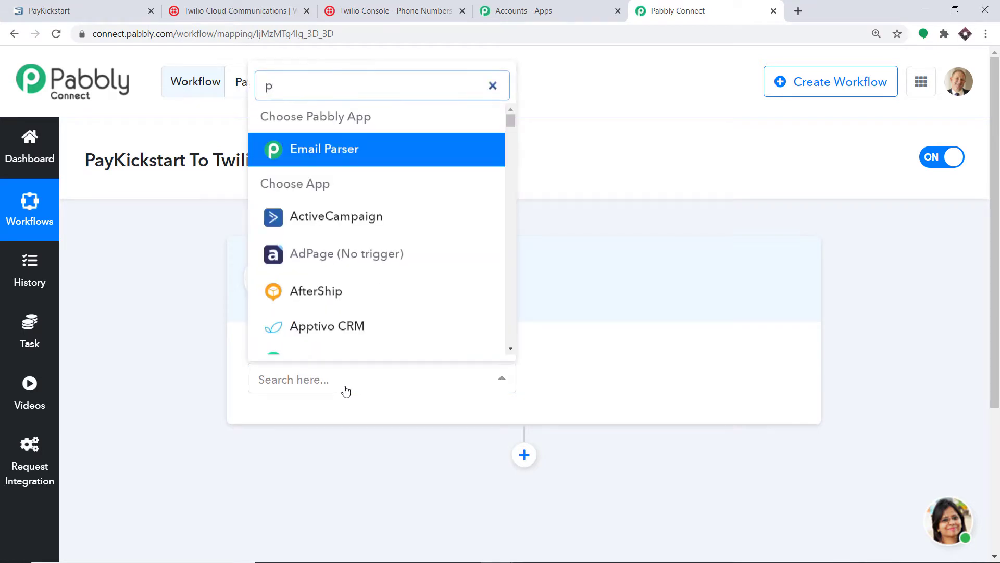
{"action": "type", "text": "aykic"}
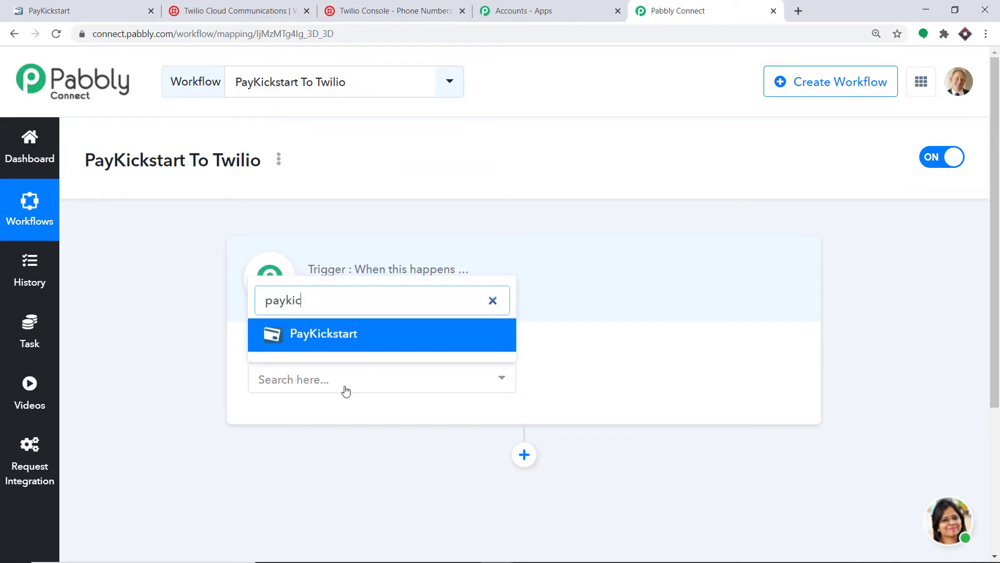
{"action": "type", "text": "k"}
{"action": "left_click", "coordinate": [367, 340]}
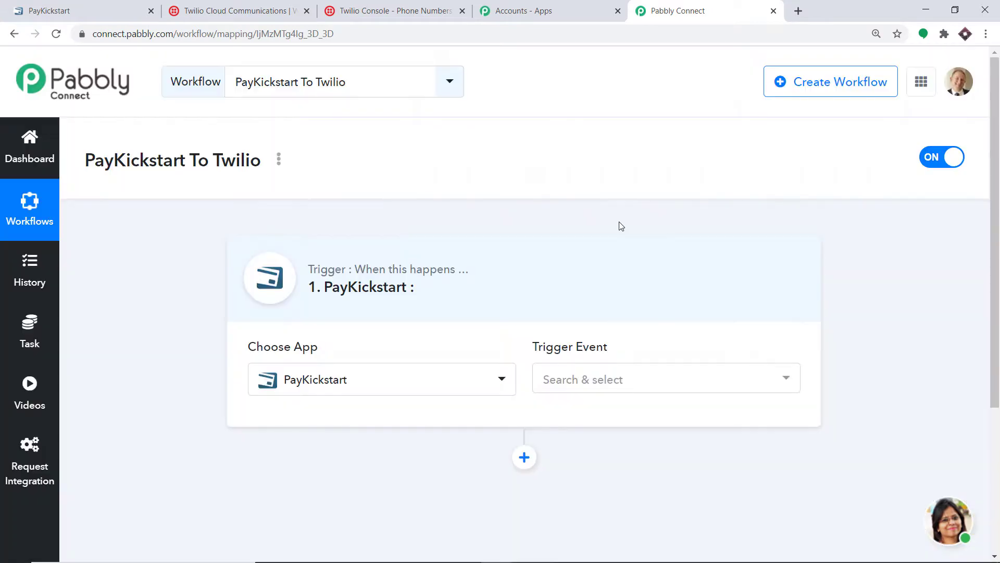
{"action": "left_click", "coordinate": [598, 380]}
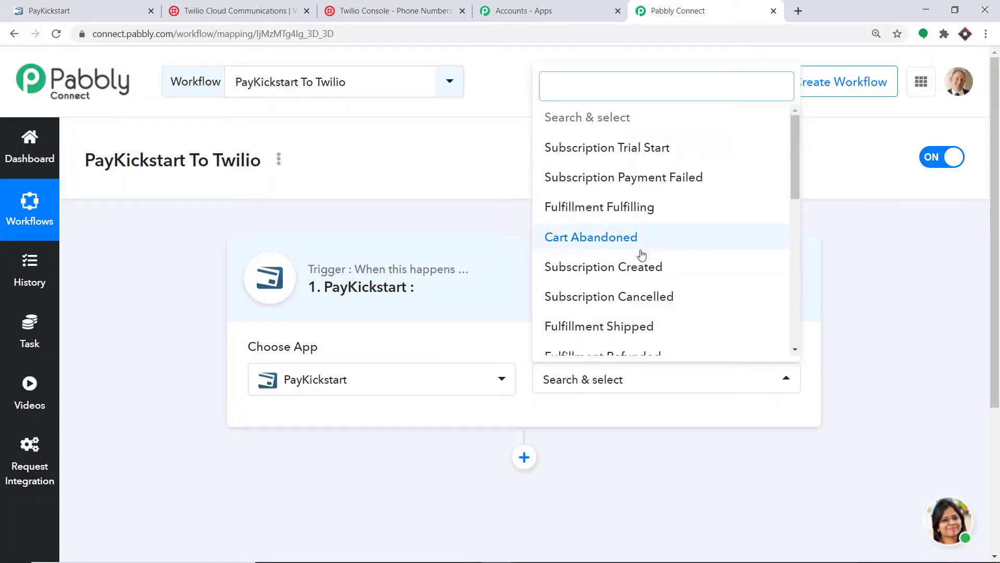
{"action": "left_click", "coordinate": [636, 276]}
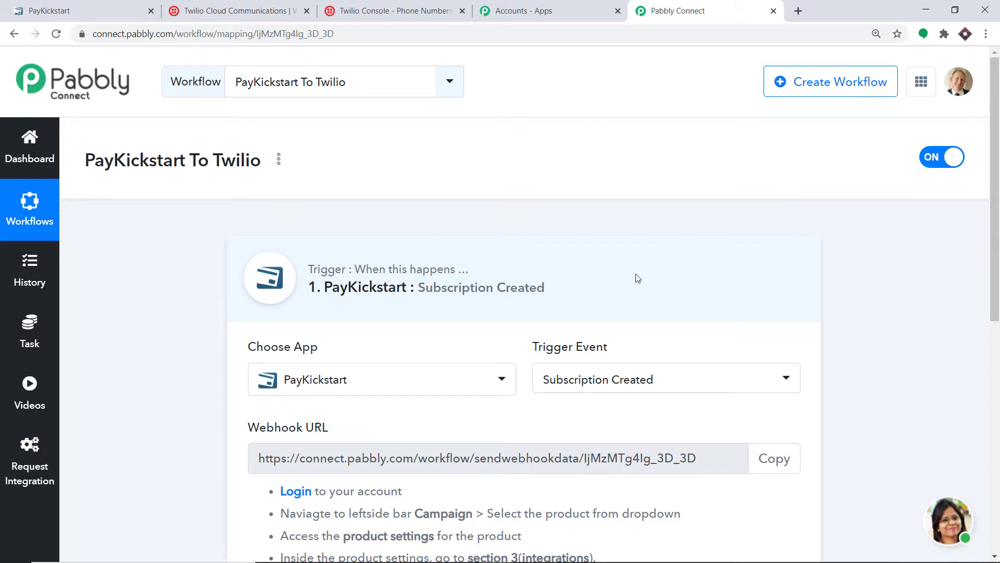
Browse the trigger events keeping Subscription Created, read the webhook instructions, then go to PayKickstart
{"action": "left_click", "coordinate": [662, 373]}
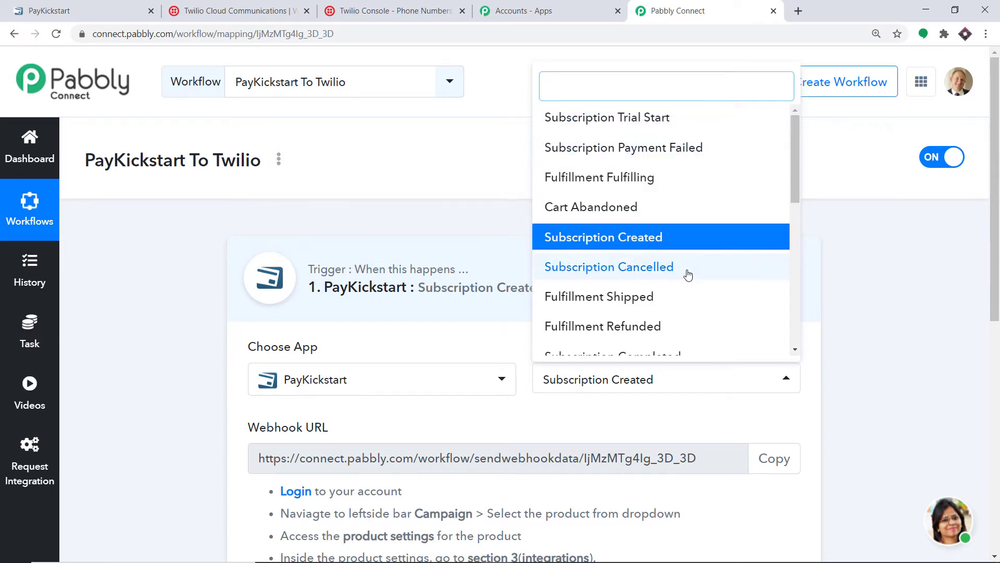
{"action": "scroll", "coordinate": [618, 259], "scroll_direction": "down", "scroll_amount": 3}
{"action": "scroll", "coordinate": [683, 300], "scroll_direction": "down", "scroll_amount": 2}
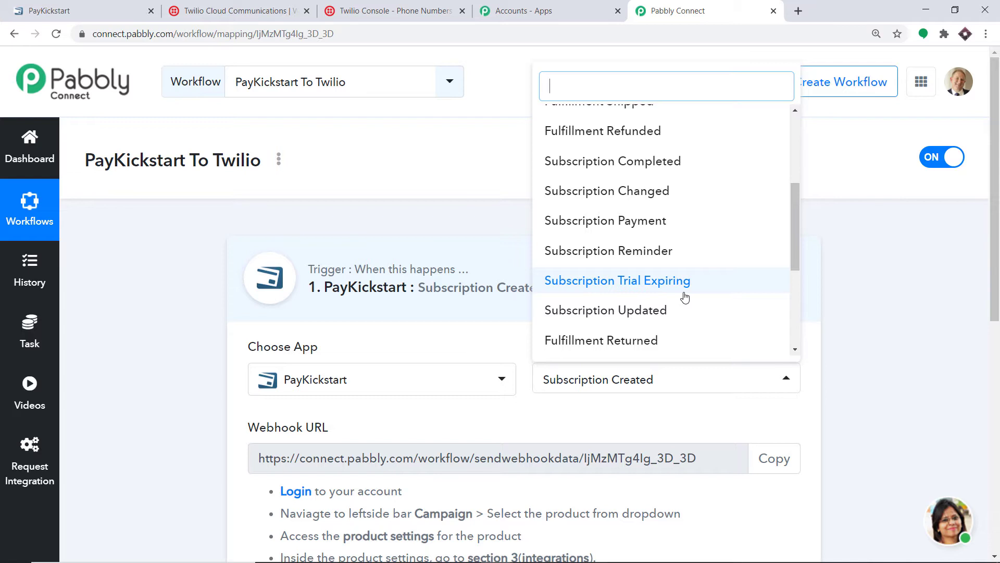
{"action": "left_click", "coordinate": [688, 422]}
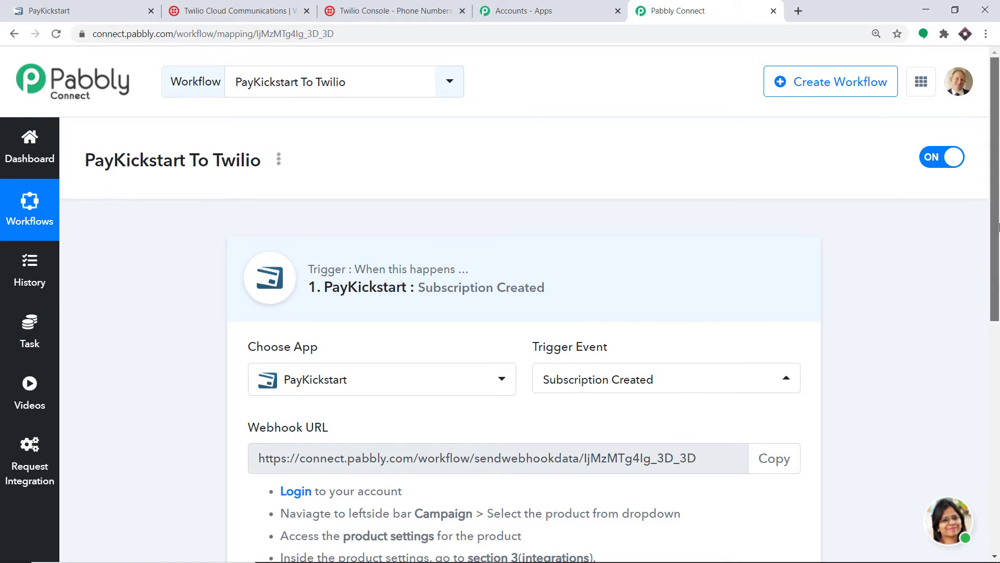
{"action": "left_click_drag", "start_coordinate": [996, 228], "coordinate": [997, 305]}
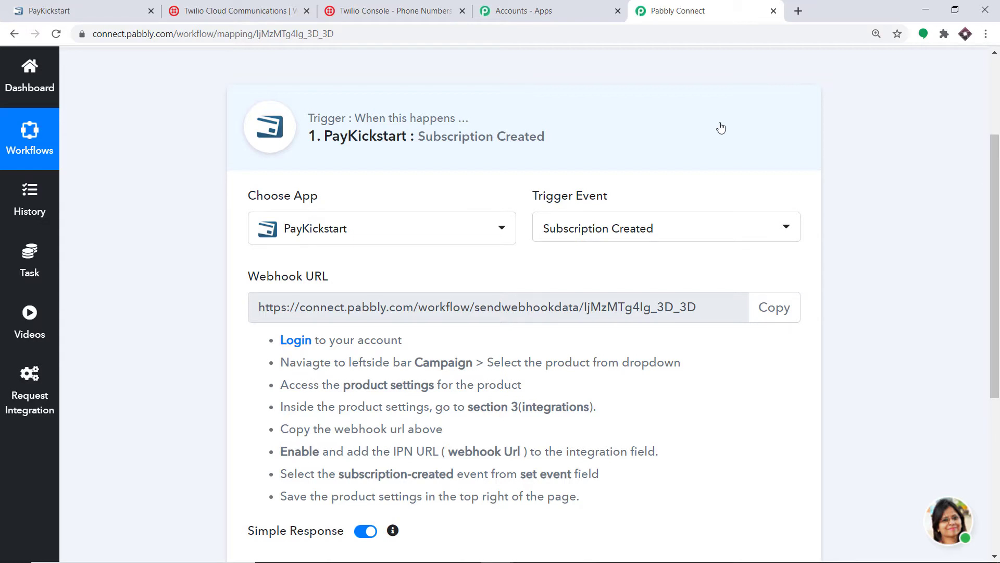
{"action": "left_click", "coordinate": [52, 11]}
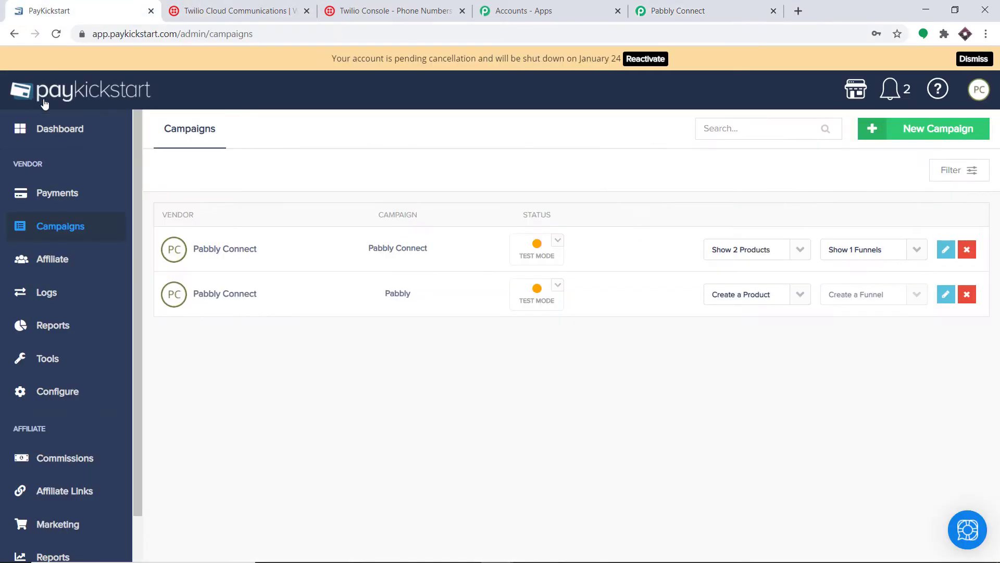
Expand the Pabbly Connect campaign's products and open Tshirt for editing
{"action": "left_click", "coordinate": [44, 227]}
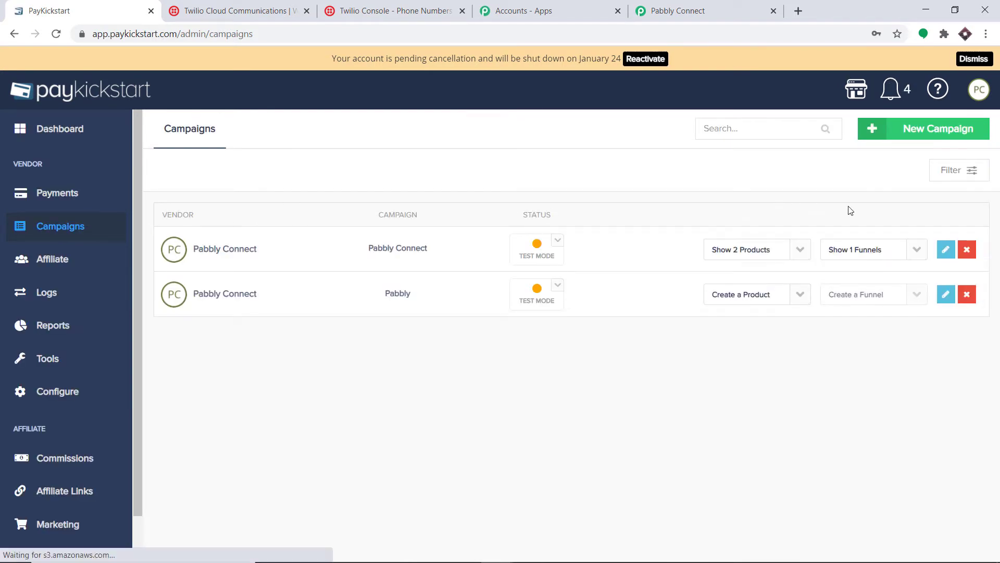
{"action": "left_click", "coordinate": [798, 254]}
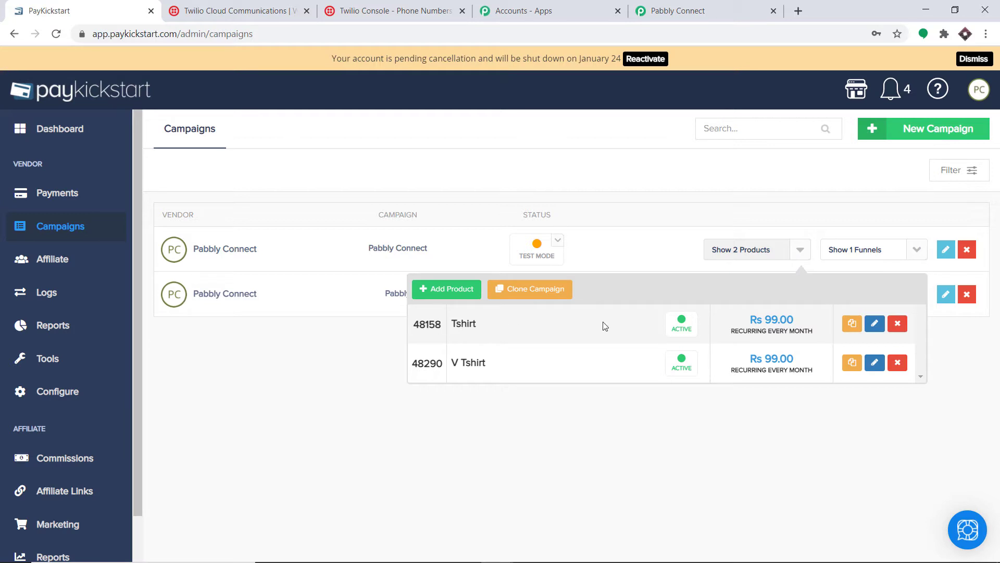
{"action": "left_click", "coordinate": [874, 324]}
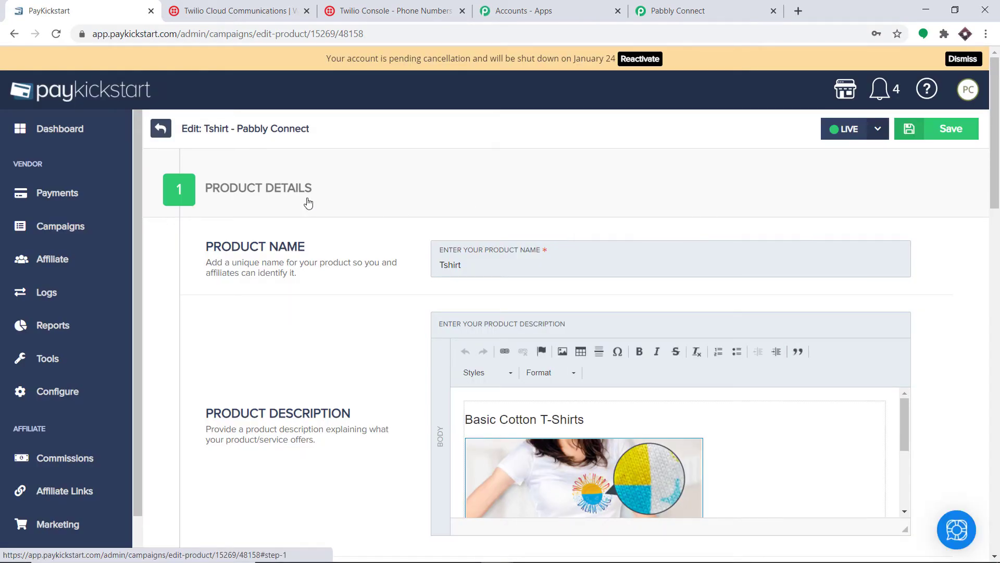
Add an empty IPN URL row under the Tshirt product's Integrations, then return to Pabbly Connect
{"action": "scroll", "coordinate": [876, 204], "scroll_direction": "down", "scroll_amount": 5}
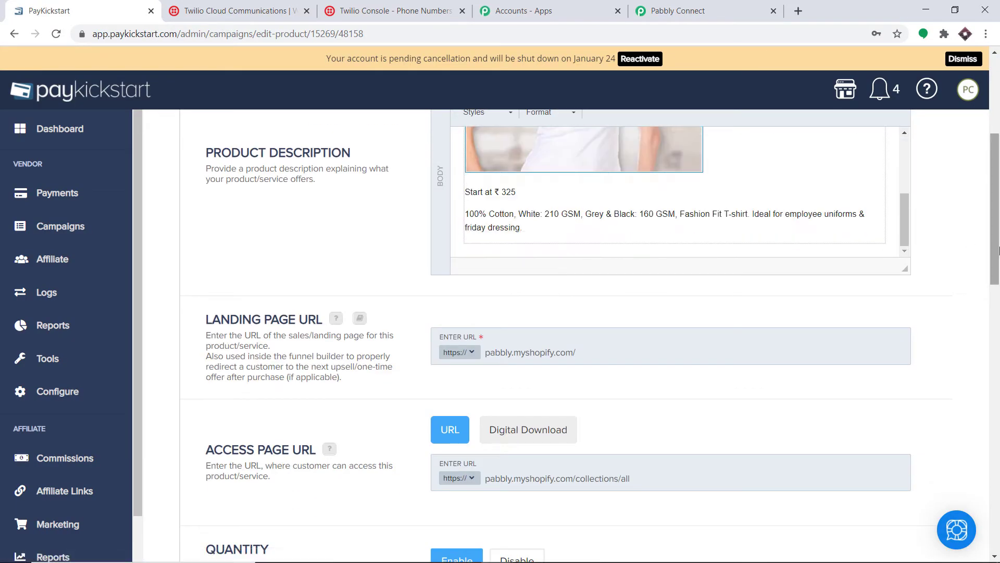
{"action": "scroll", "coordinate": [876, 204], "scroll_direction": "down", "scroll_amount": 10}
{"action": "scroll", "coordinate": [750, 407], "scroll_direction": "down", "scroll_amount": 7}
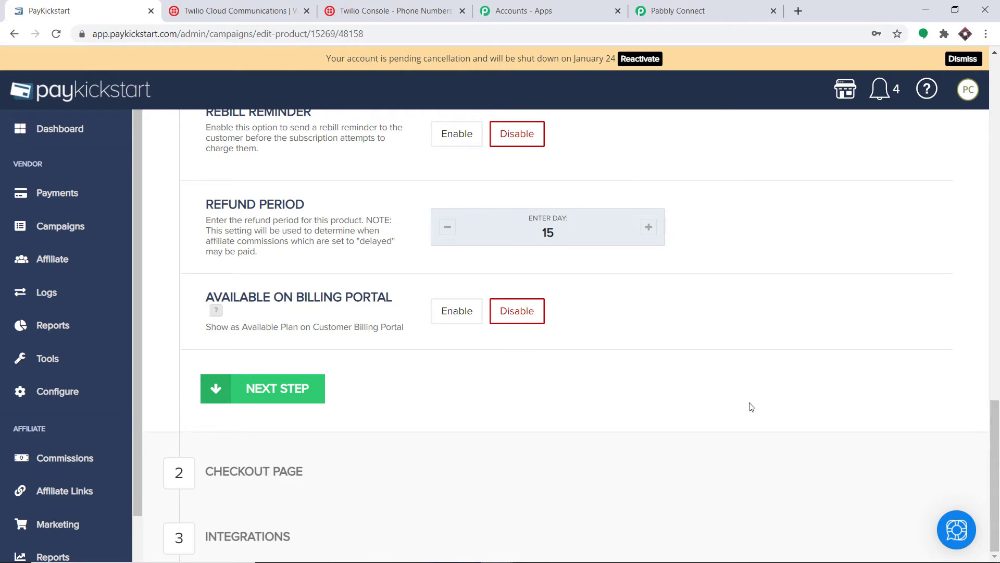
{"action": "left_click", "coordinate": [239, 542]}
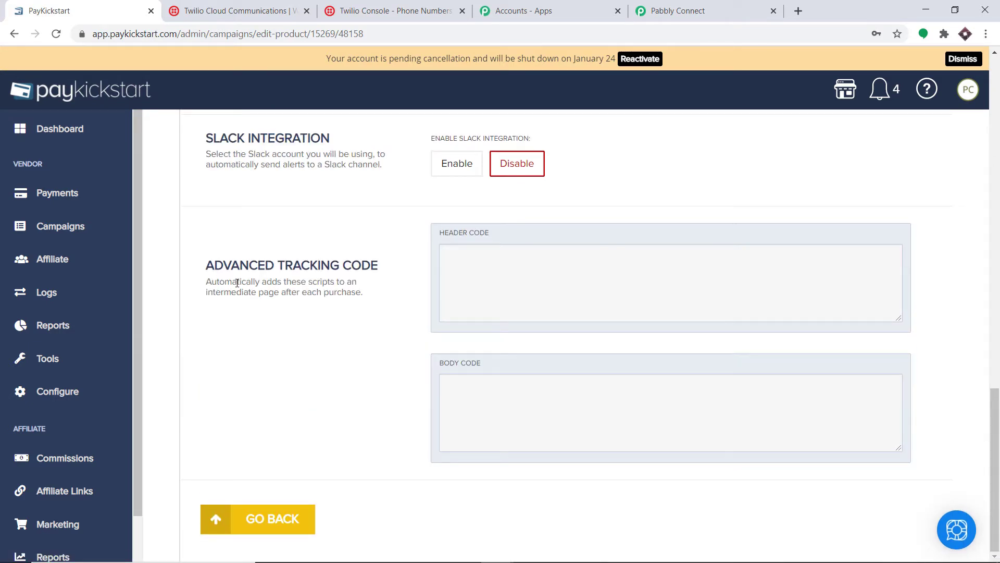
{"action": "scroll", "coordinate": [289, 282], "scroll_direction": "up", "scroll_amount": 15}
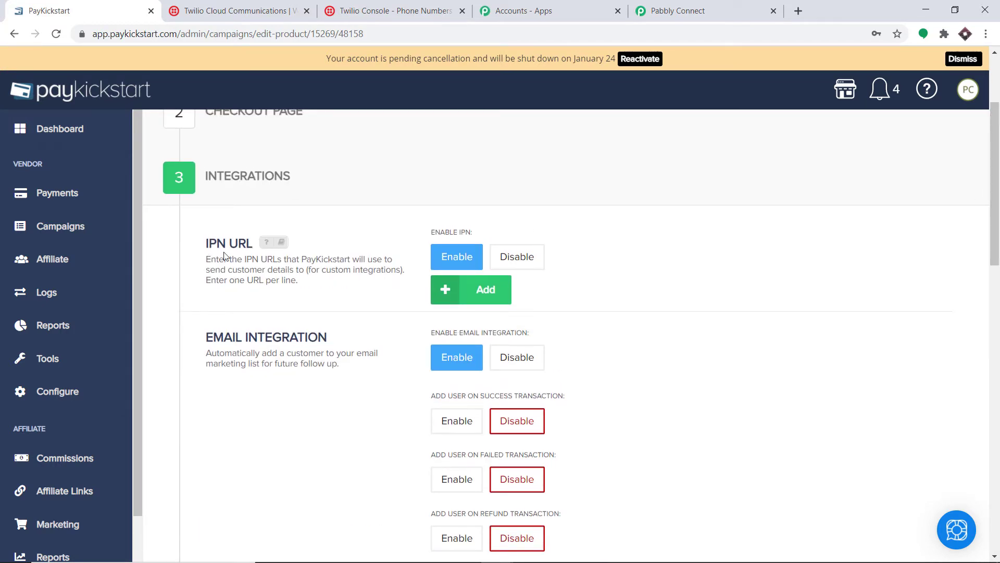
{"action": "left_click", "coordinate": [480, 298]}
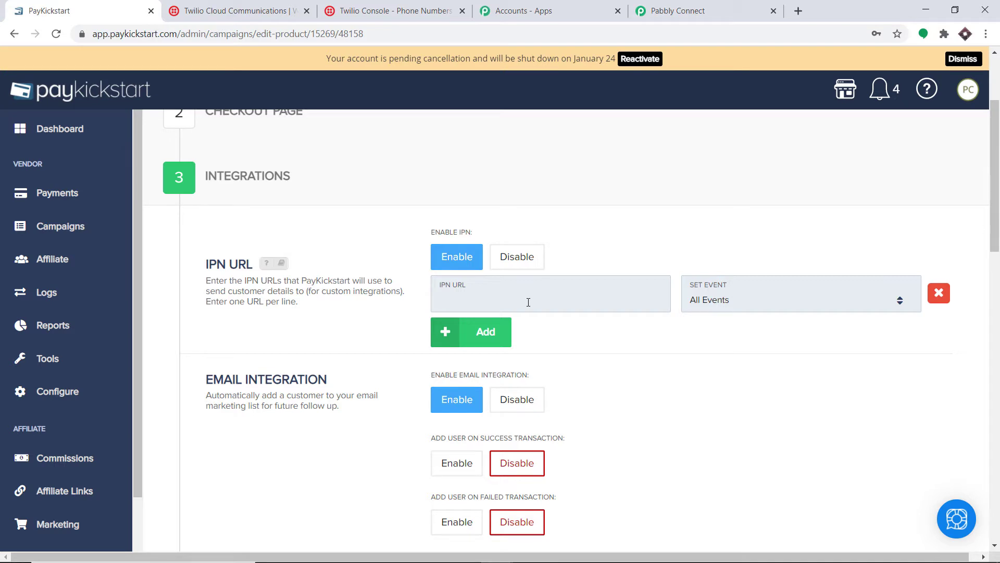
{"action": "left_click", "coordinate": [704, 6]}
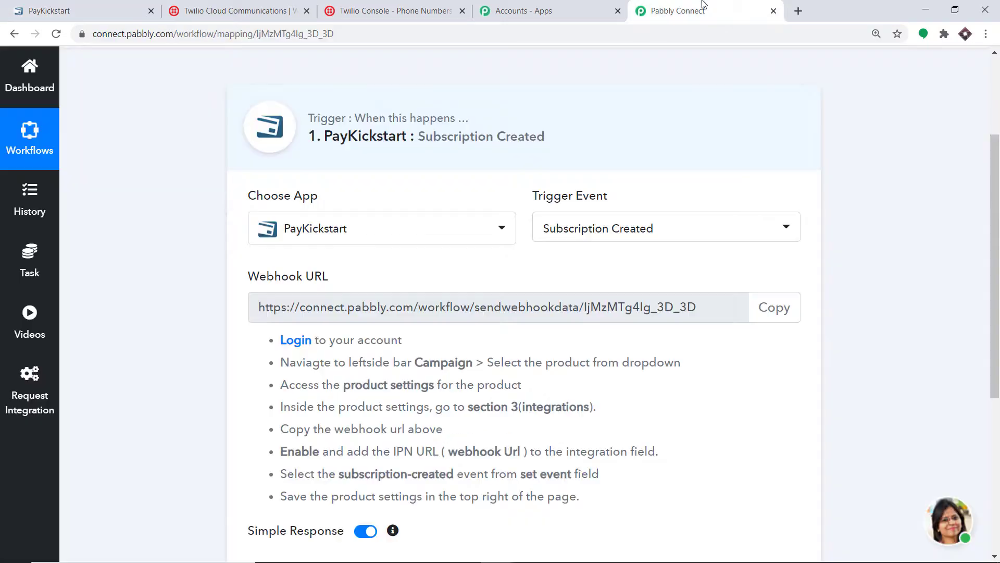
Copy the Pabbly webhook URL and paste it into PayKickstart's IPN URL field
{"action": "left_click", "coordinate": [775, 307]}
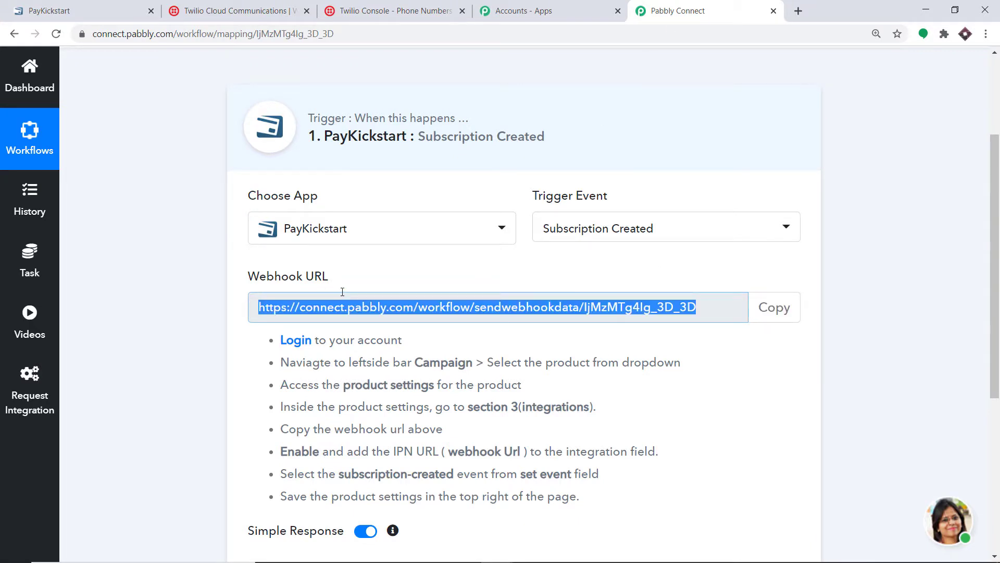
{"action": "key", "text": "ctrl+1"}
{"action": "left_click", "coordinate": [447, 292]}
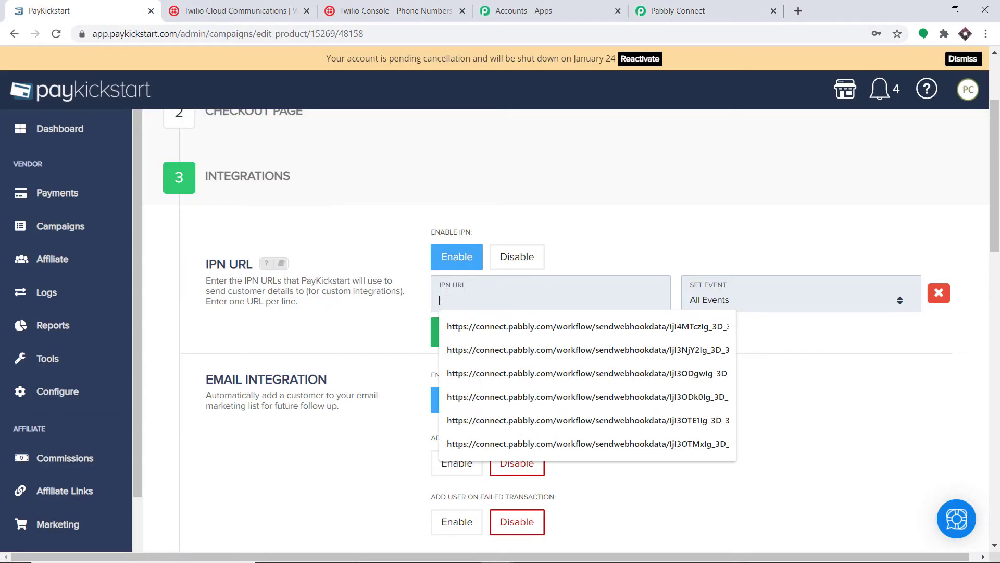
{"action": "right_click", "coordinate": [446, 292]}
{"action": "left_click", "coordinate": [505, 388]}
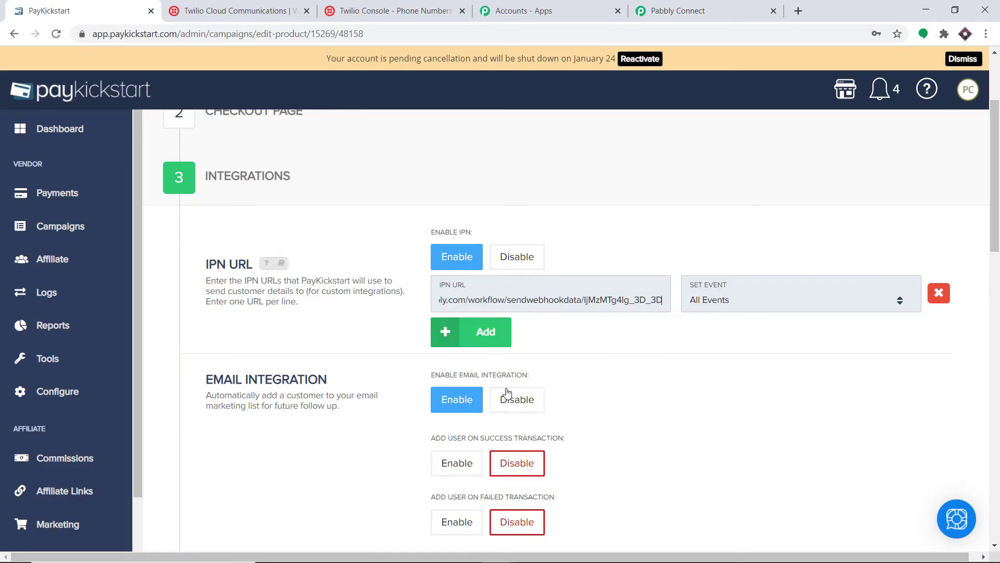
Set the IPN event to Subscription Created and save the Tshirt product
{"action": "left_click", "coordinate": [718, 302]}
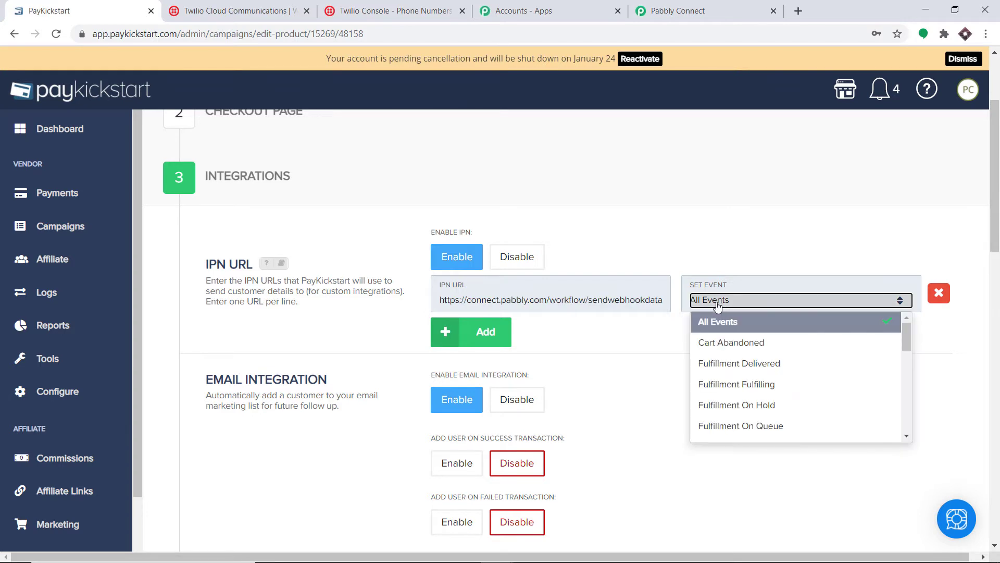
{"action": "scroll", "coordinate": [742, 365], "scroll_direction": "down", "scroll_amount": 10}
{"action": "scroll", "coordinate": [743, 365], "scroll_direction": "up", "scroll_amount": 2}
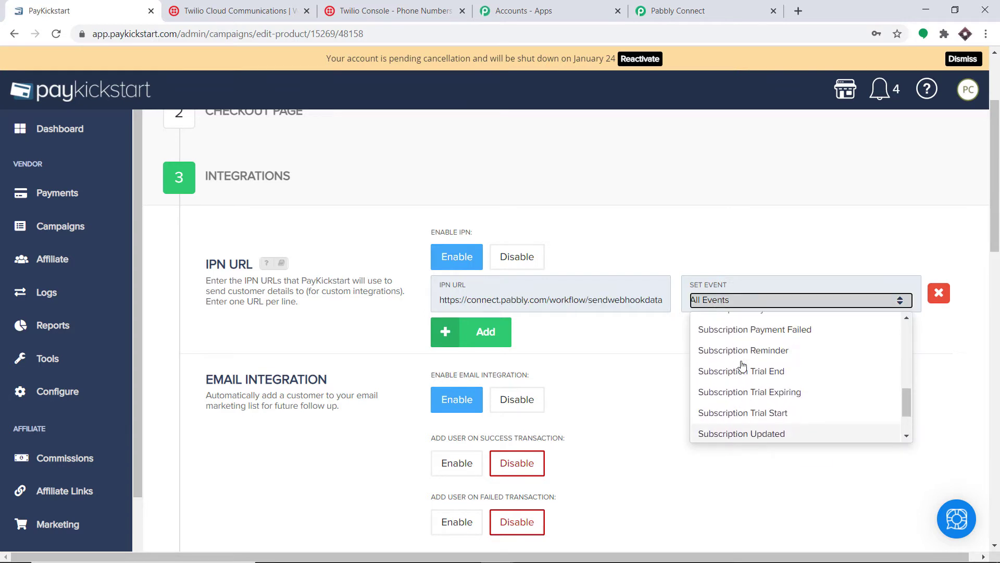
{"action": "scroll", "coordinate": [742, 364], "scroll_direction": "up", "scroll_amount": 3}
{"action": "left_click", "coordinate": [744, 355]}
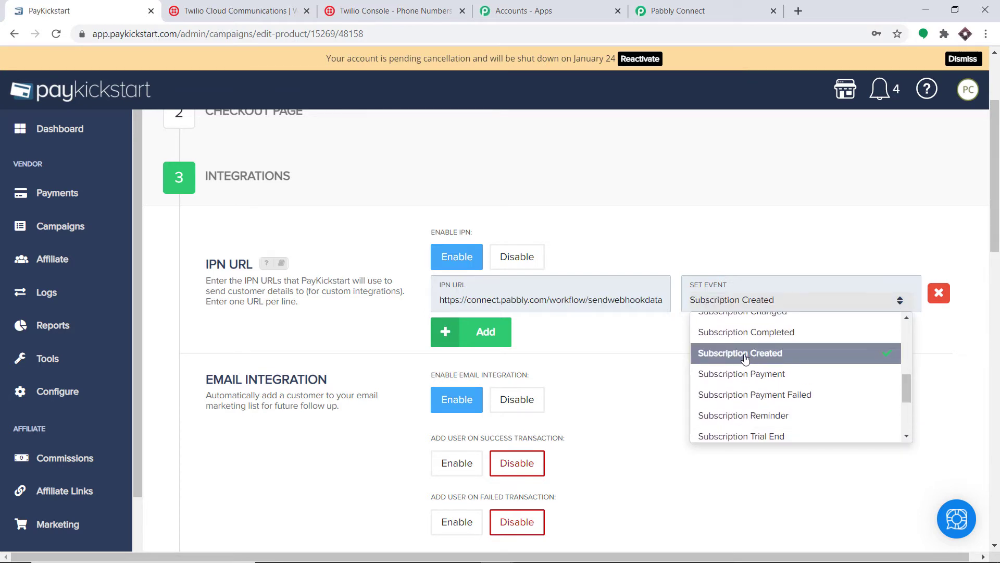
{"action": "left_click", "coordinate": [660, 360]}
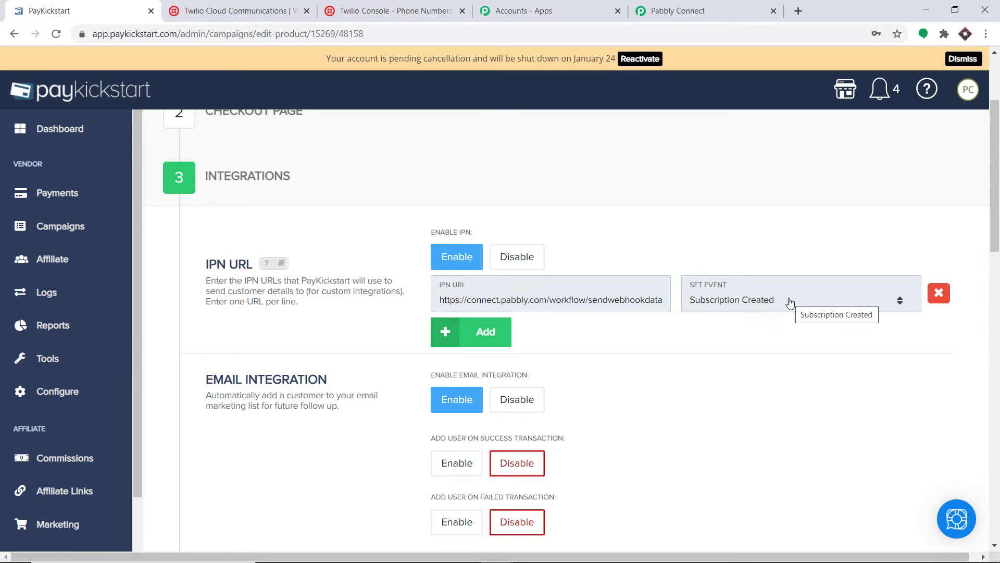
{"action": "scroll", "coordinate": [998, 237], "scroll_direction": "up", "scroll_amount": 3}
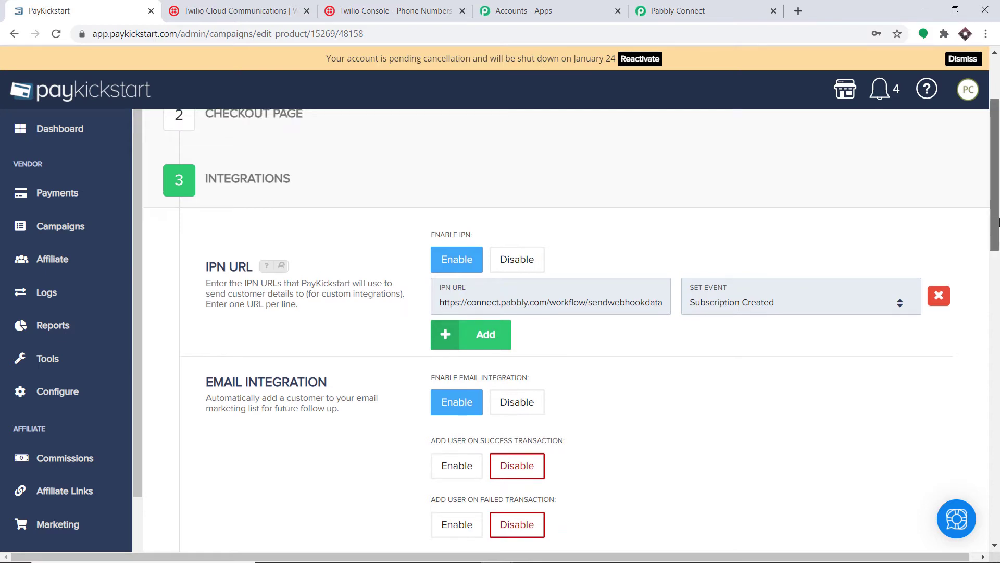
{"action": "left_click", "coordinate": [957, 135]}
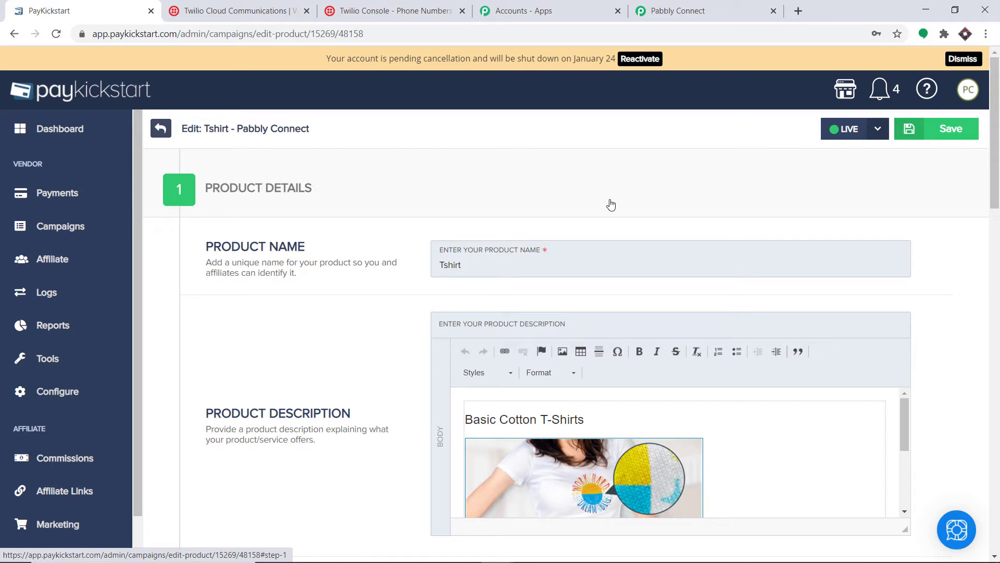
Start capturing the webhook response in Pabbly Connect, then return to the Tshirt product page
{"action": "left_click", "coordinate": [750, 11]}
{"action": "scroll", "coordinate": [663, 209], "scroll_direction": "down", "scroll_amount": 3}
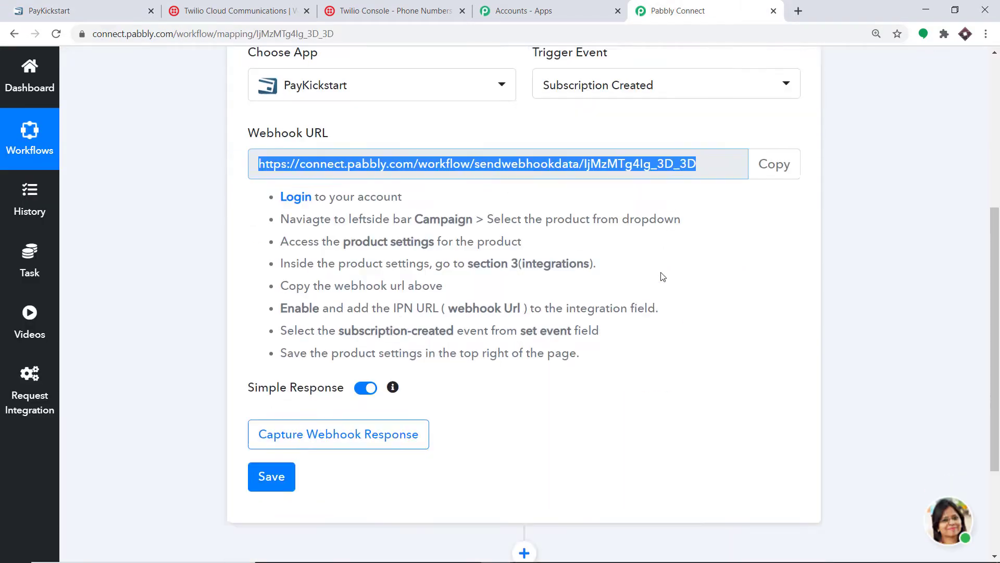
{"action": "scroll", "coordinate": [663, 277], "scroll_direction": "down", "scroll_amount": 2}
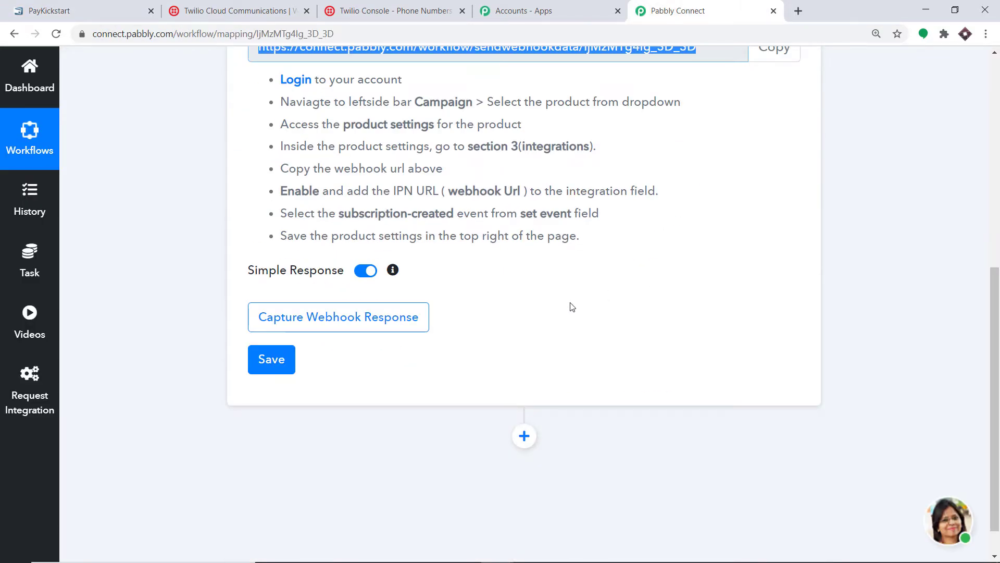
{"action": "left_click", "coordinate": [378, 319]}
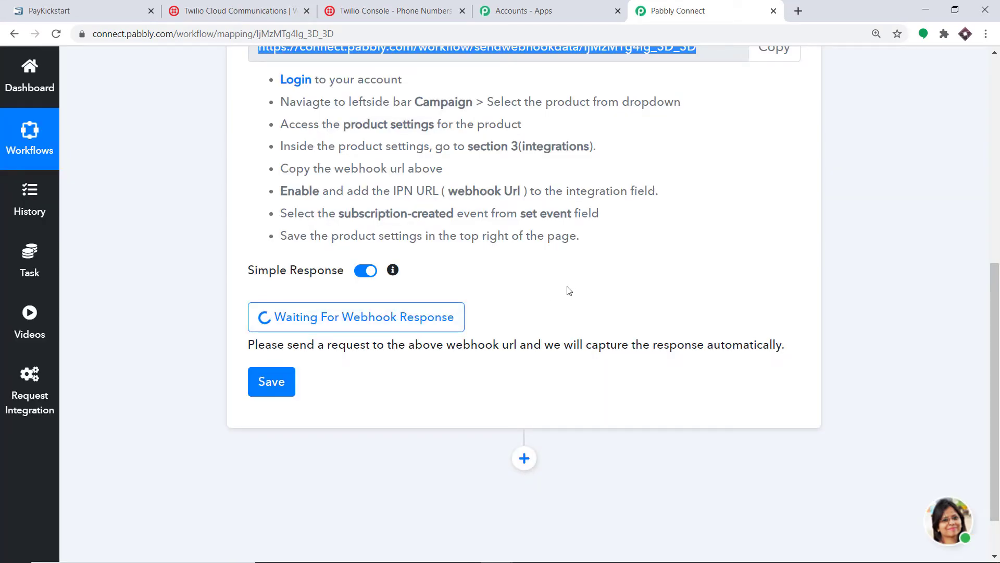
{"action": "left_click", "coordinate": [114, 5]}
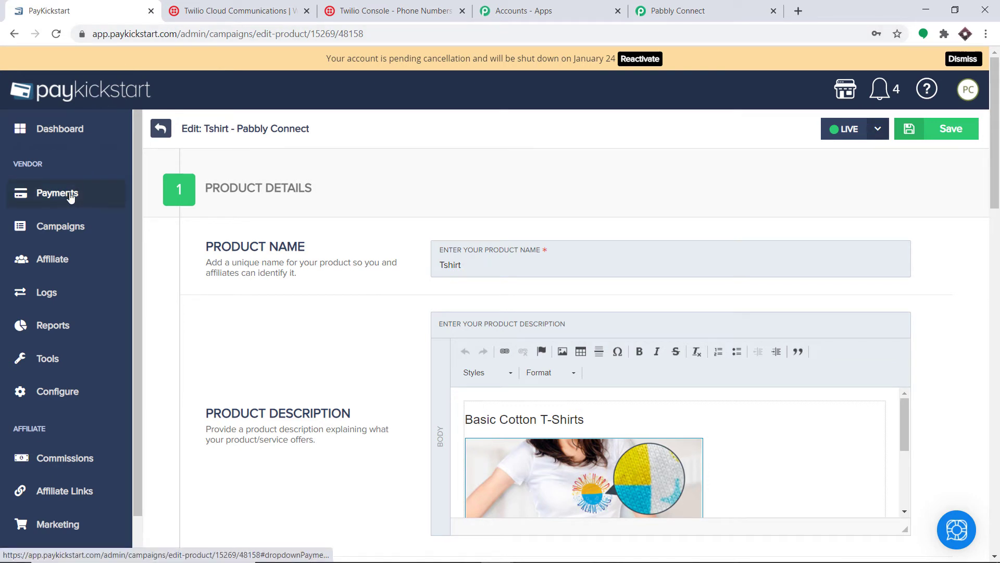
Copy the Tshirt checkout URL from the PC Integration funnel and open a new tab
{"action": "left_click", "coordinate": [70, 226]}
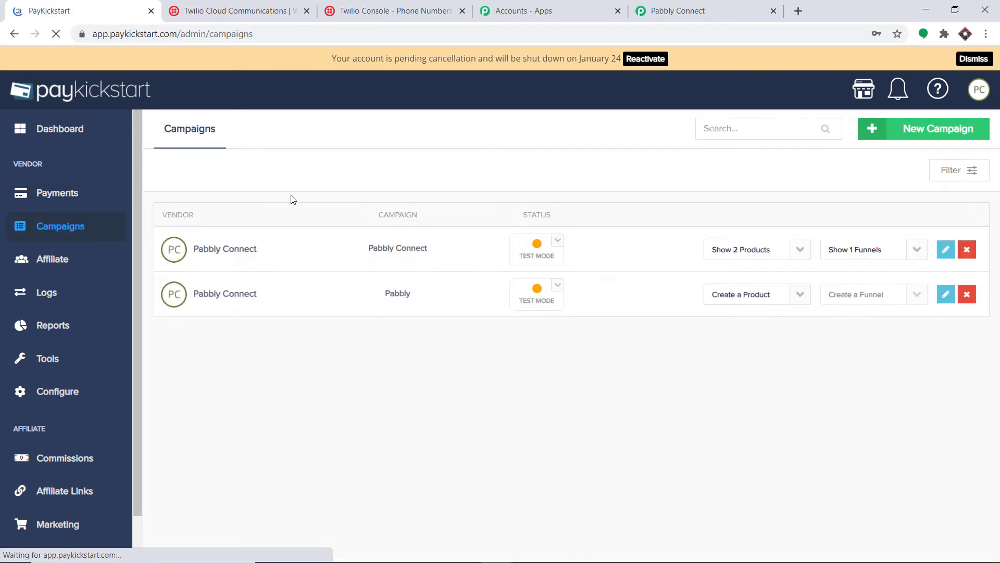
{"action": "left_click", "coordinate": [915, 252]}
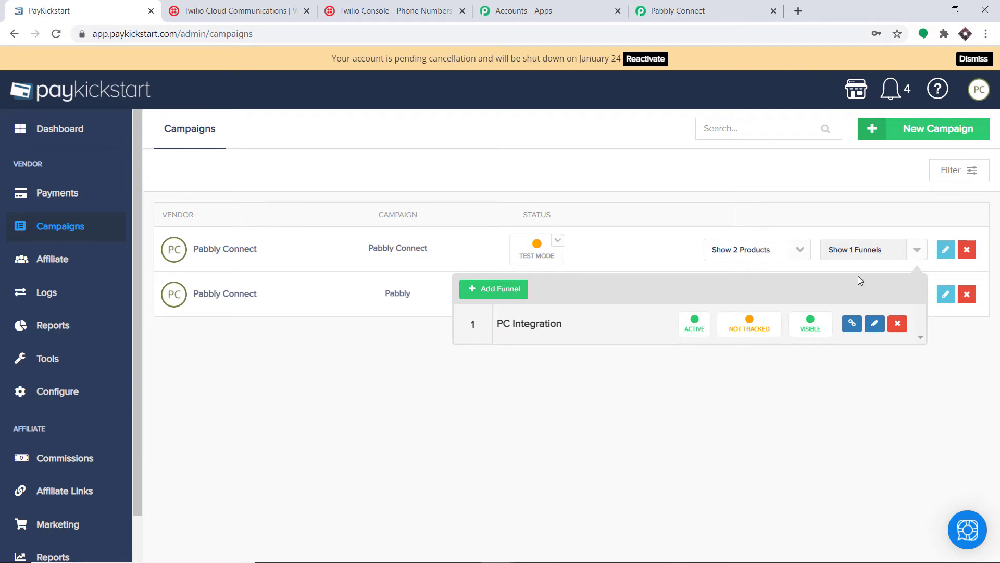
{"action": "left_click", "coordinate": [851, 323]}
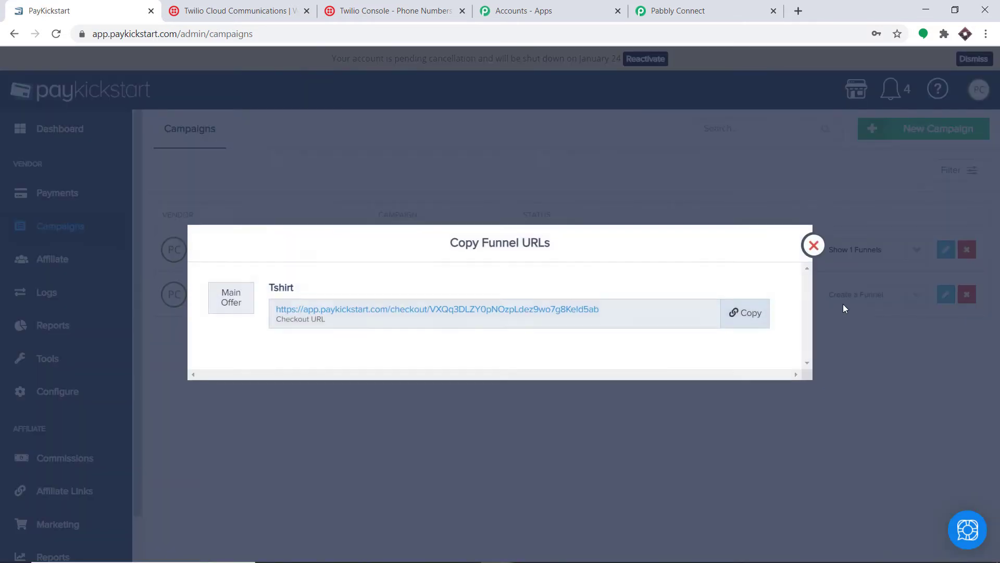
{"action": "left_click", "coordinate": [753, 315]}
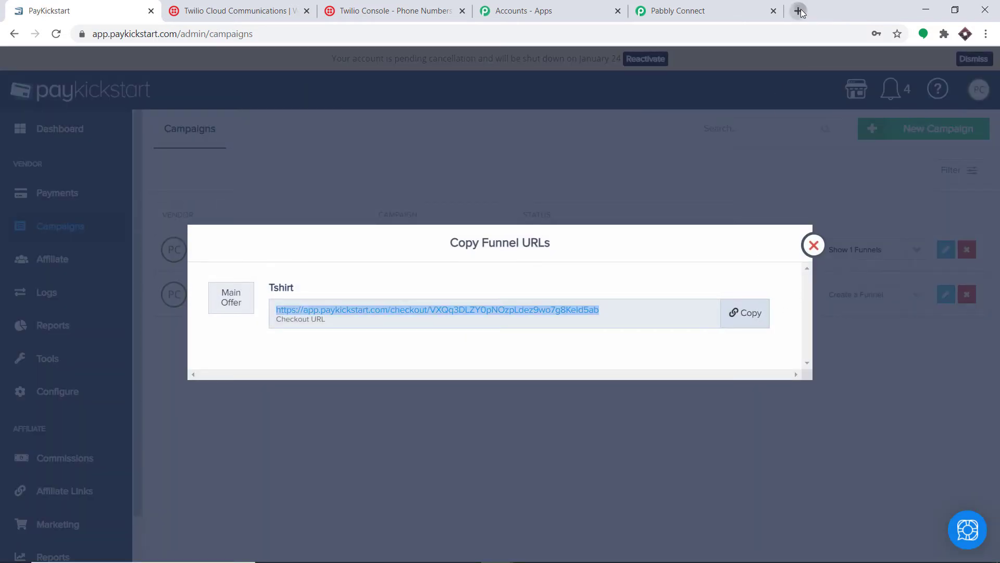
{"action": "left_click", "coordinate": [799, 11]}
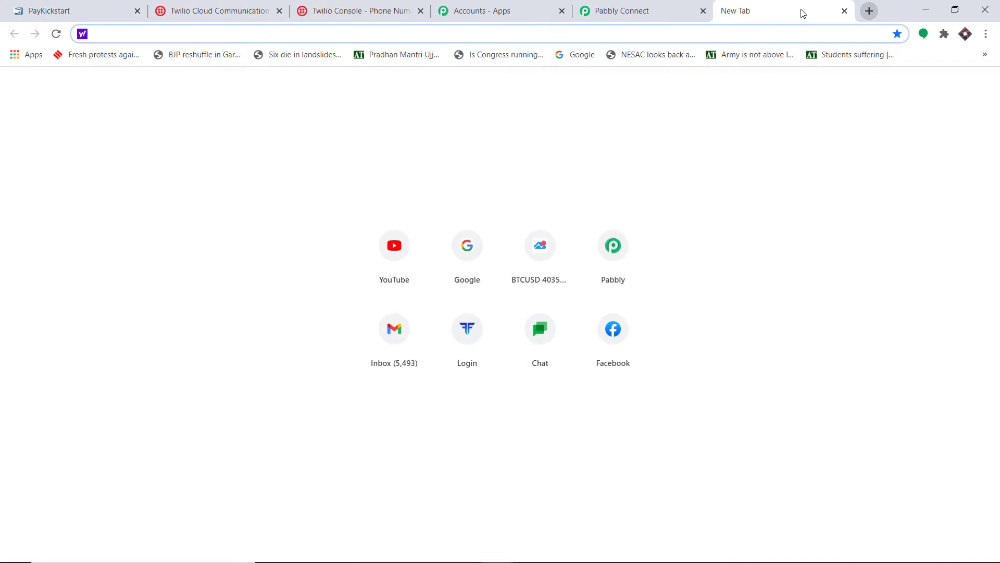
Load the Tshirt checkout, append '5' to the contact e-mail, and continue to billing
{"action": "key", "text": "ctrl+v"}
{"action": "key", "text": "Return"}
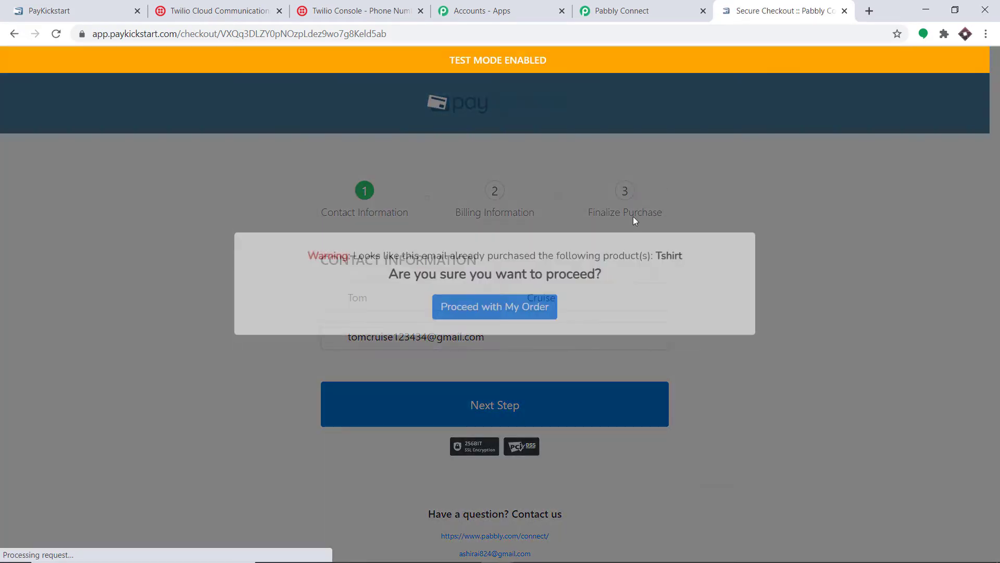
{"action": "left_click", "coordinate": [508, 321]}
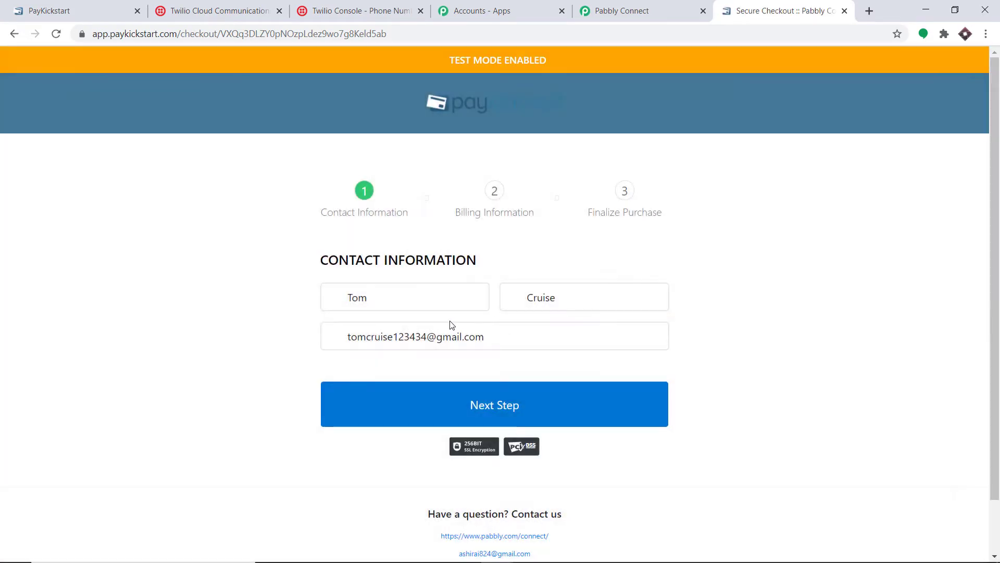
{"action": "left_click", "coordinate": [431, 337]}
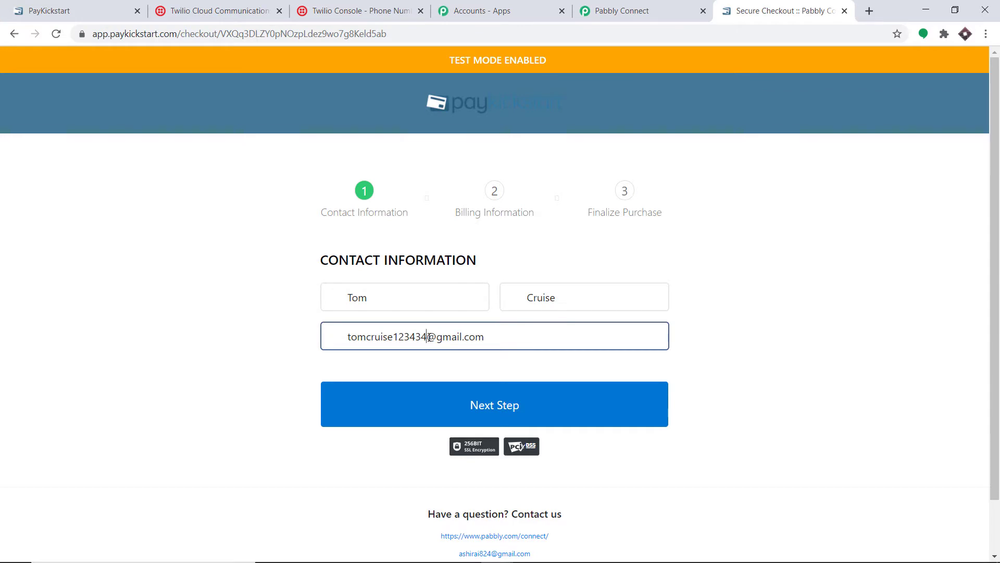
{"action": "type", "text": "5"}
{"action": "left_click", "coordinate": [527, 413]}
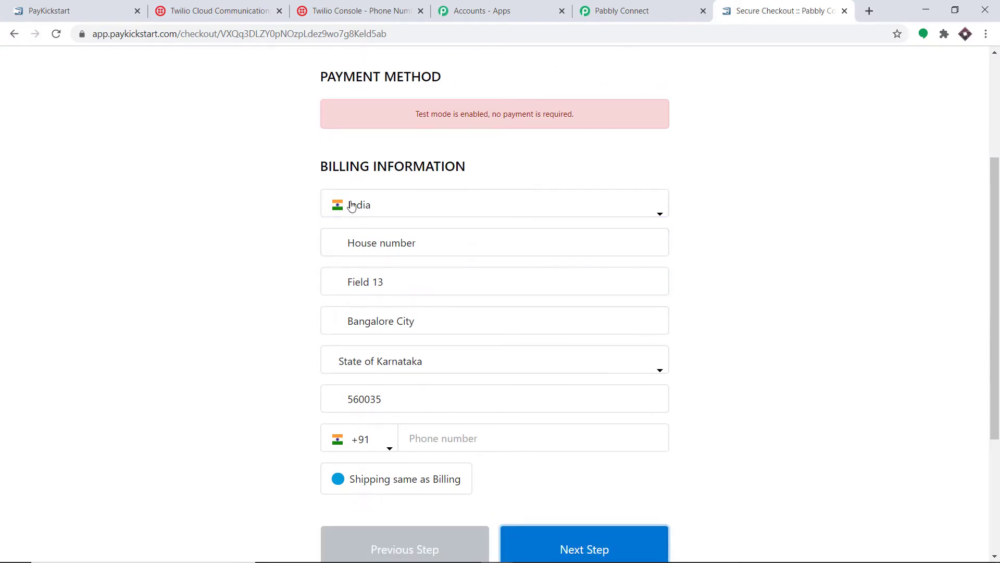
Review the billing country, house number, street, city and postcode fields
{"action": "left_click", "coordinate": [364, 205]}
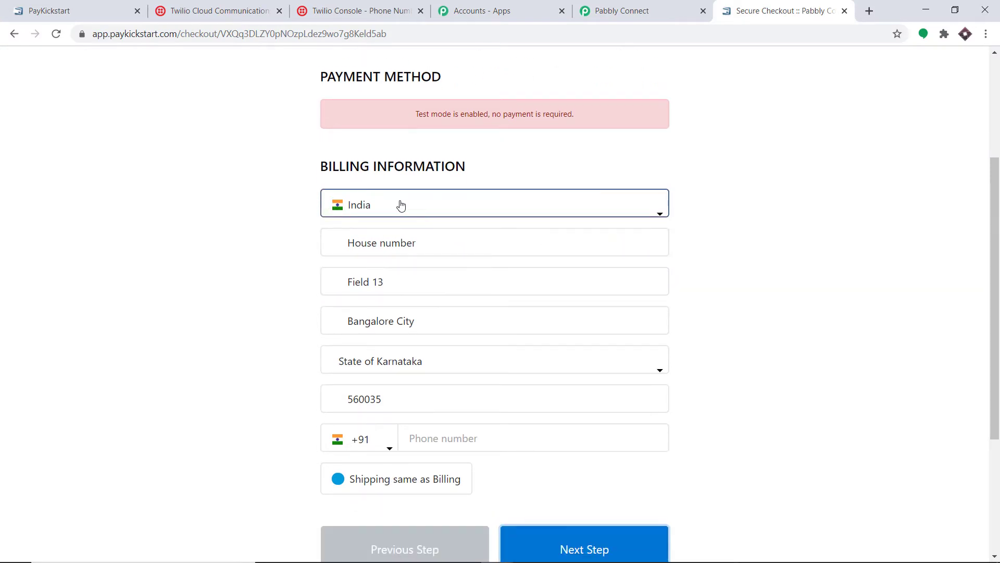
{"action": "left_click", "coordinate": [355, 241]}
{"action": "left_click", "coordinate": [364, 284]}
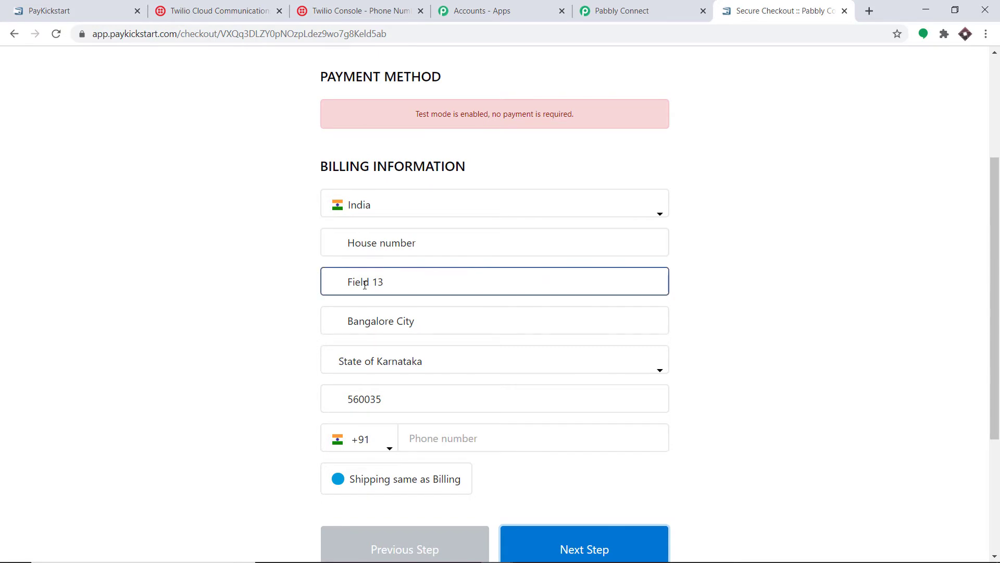
{"action": "left_click", "coordinate": [375, 309]}
{"action": "left_click", "coordinate": [383, 282]}
{"action": "left_click", "coordinate": [412, 321]}
{"action": "scroll", "coordinate": [409, 320], "scroll_direction": "down", "scroll_amount": 1}
{"action": "left_click", "coordinate": [411, 327]}
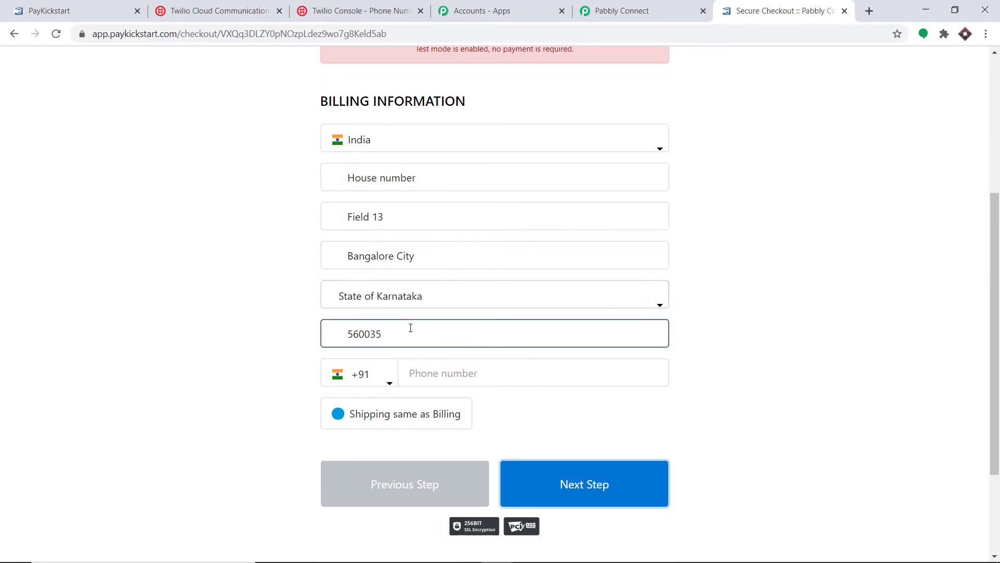
Enter the buyer's phone number and continue to the Rs149.00 order summary
{"action": "left_click", "coordinate": [424, 371]}
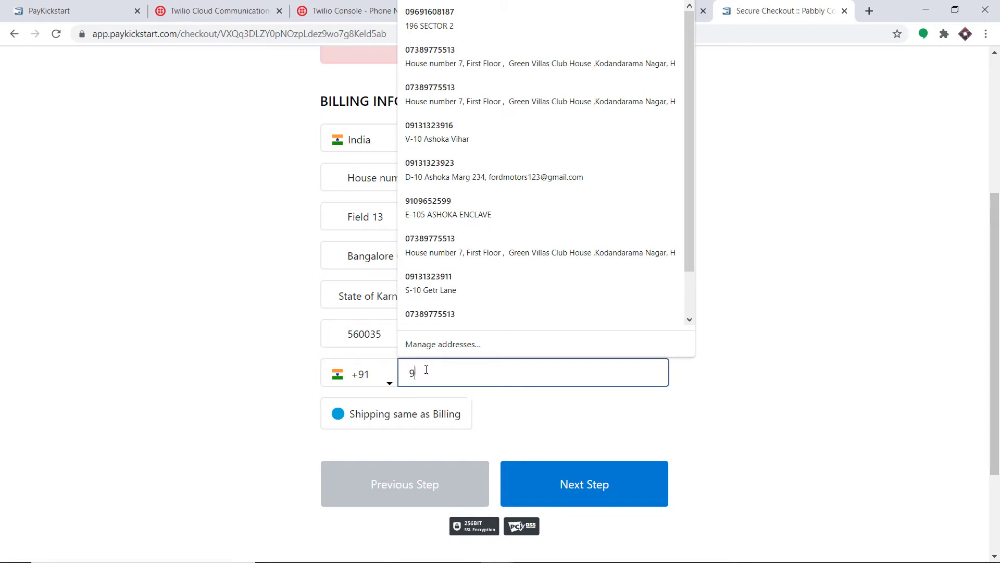
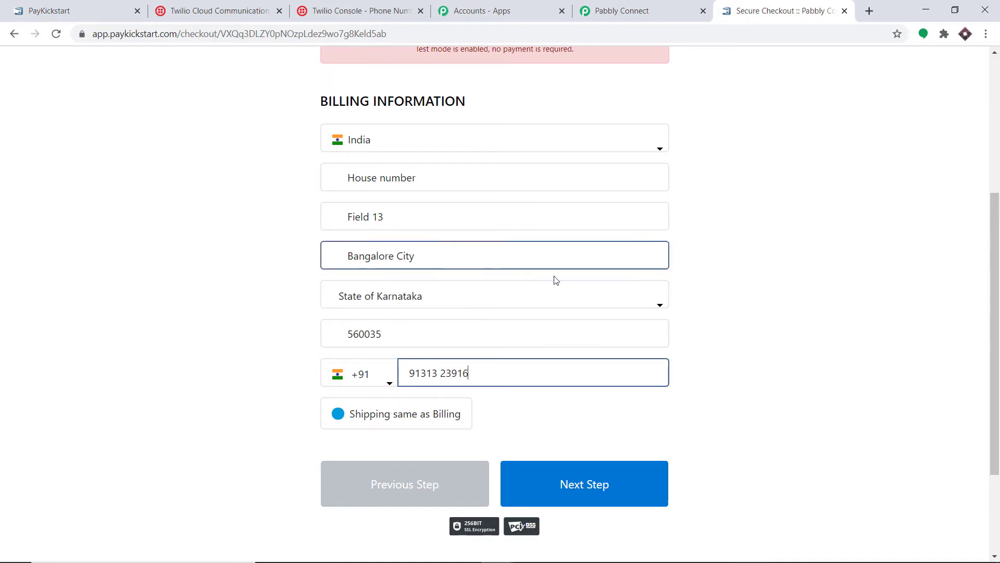
{"action": "left_click", "coordinate": [591, 484]}
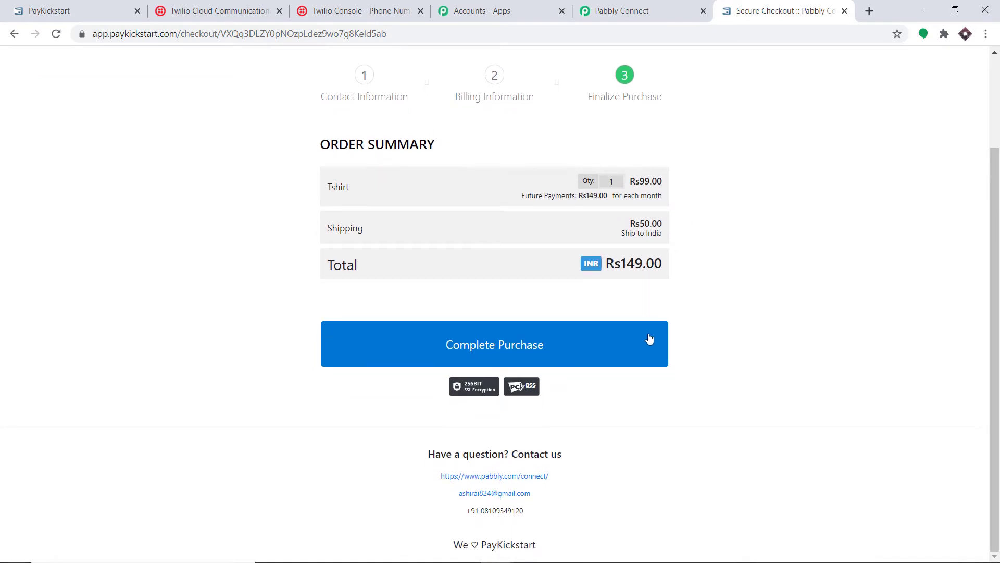
Complete the Rs 149.00 Tshirt test purchase and switch back to the Pabbly Connect workflow
{"action": "left_click", "coordinate": [504, 343]}
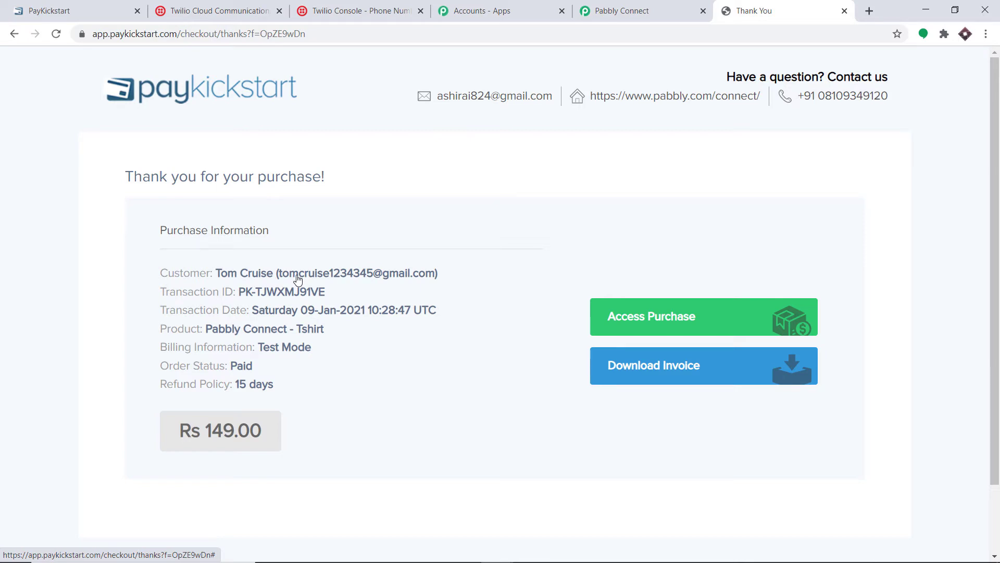
{"action": "left_click", "coordinate": [669, 5]}
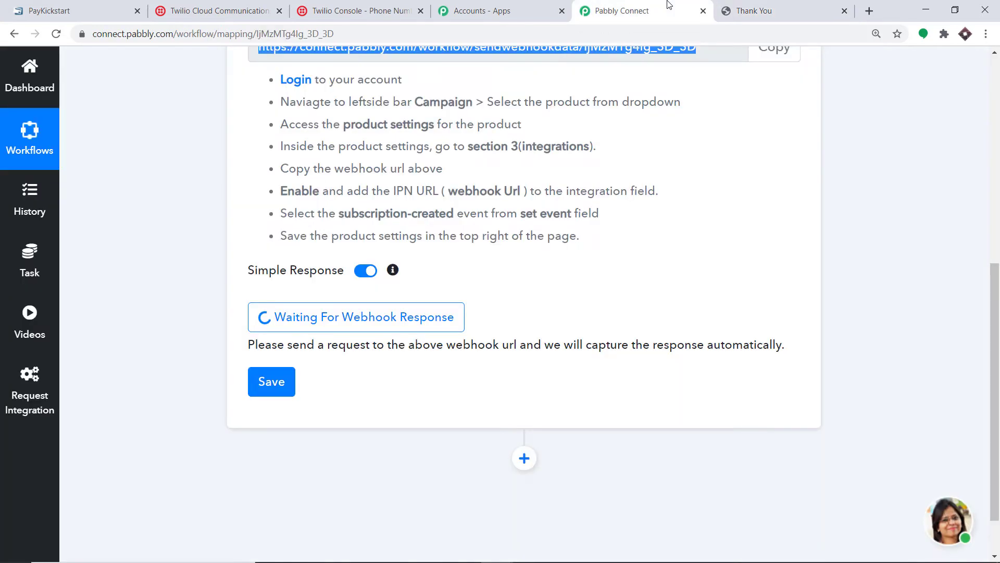
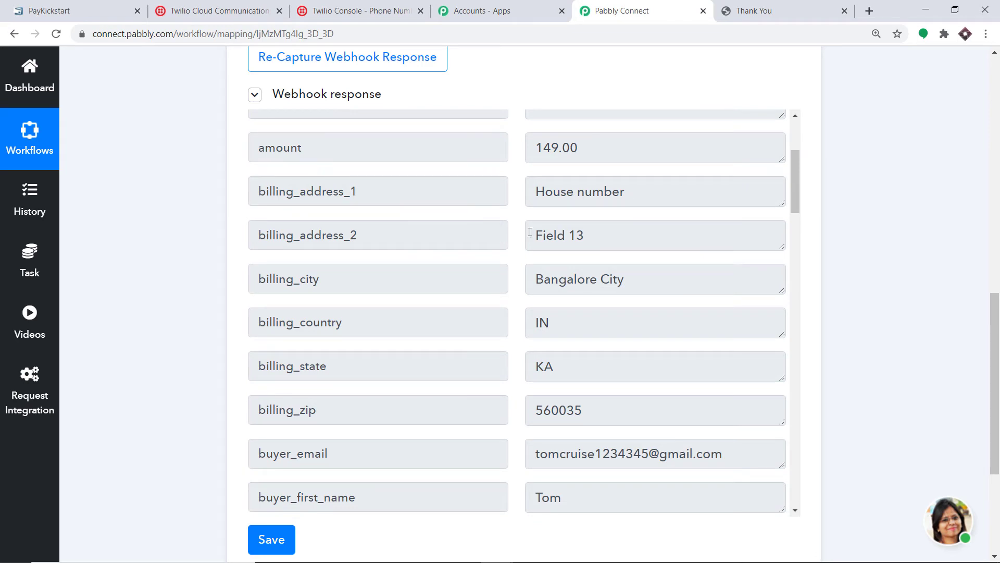
{"action": "scroll", "coordinate": [334, 230], "scroll_direction": "down", "scroll_amount": 2}
{"action": "scroll", "coordinate": [611, 180], "scroll_direction": "down", "scroll_amount": 2}
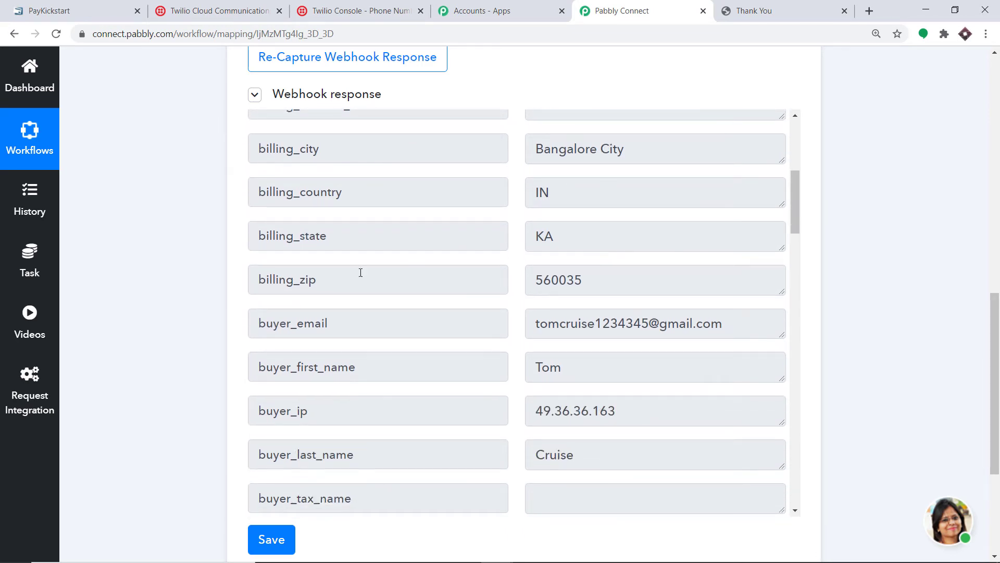
{"action": "scroll", "coordinate": [533, 280], "scroll_direction": "down", "scroll_amount": 2}
{"action": "scroll", "coordinate": [547, 263], "scroll_direction": "down", "scroll_amount": 12}
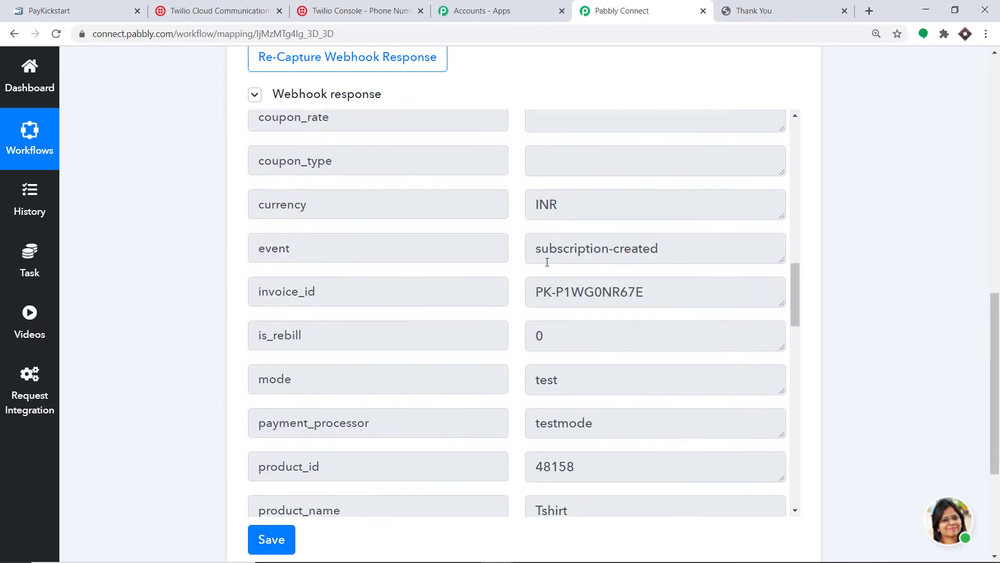
{"action": "scroll", "coordinate": [546, 261], "scroll_direction": "down", "scroll_amount": 14}
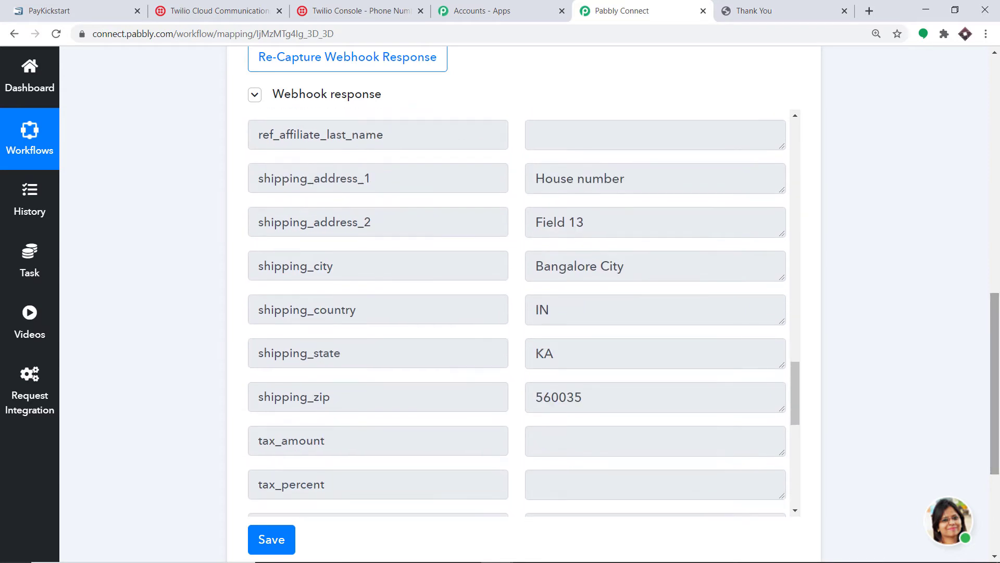
{"action": "scroll", "coordinate": [542, 198], "scroll_direction": "down", "scroll_amount": 9}
{"action": "scroll", "coordinate": [542, 199], "scroll_direction": "down", "scroll_amount": 3}
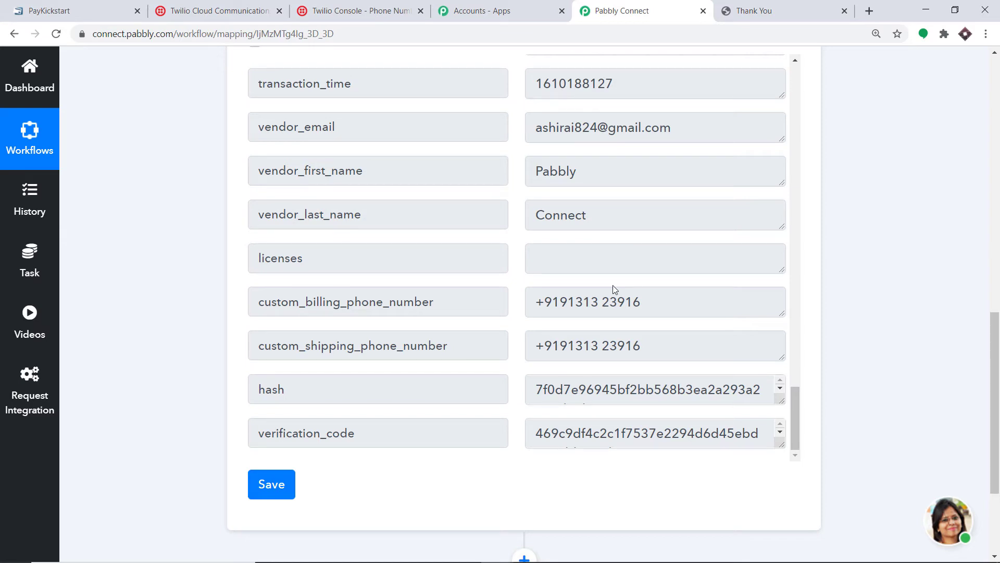
{"action": "scroll", "coordinate": [613, 286], "scroll_direction": "down", "scroll_amount": 3}
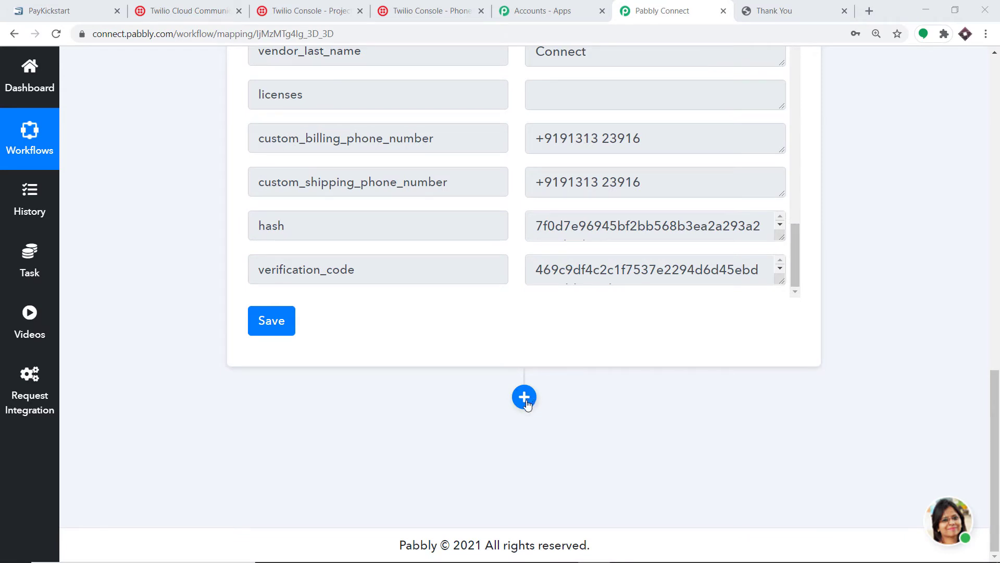
Add a Twilio action step below the trigger with Send SMS Message as its action event
{"action": "left_click", "coordinate": [525, 400]}
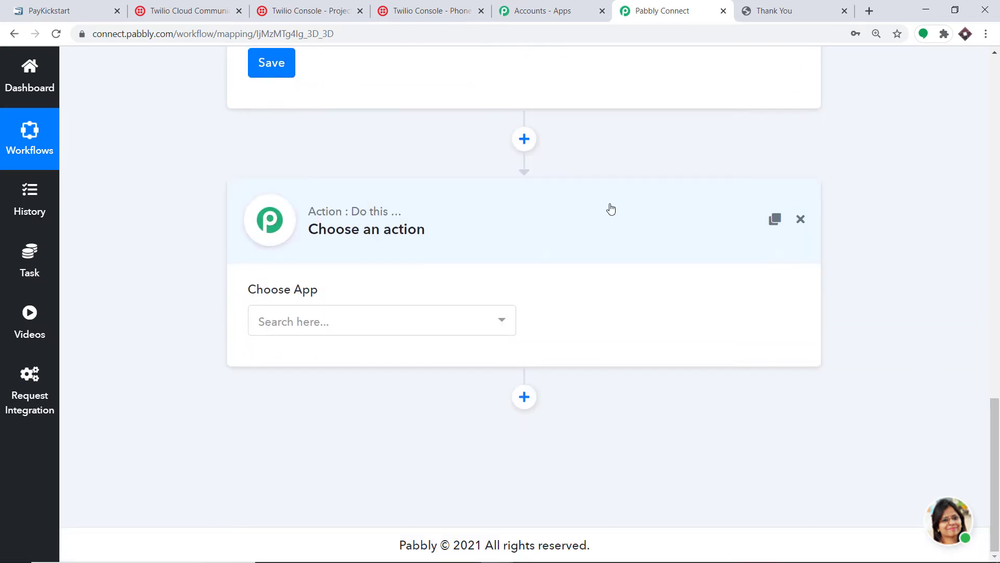
{"action": "left_click", "coordinate": [335, 326]}
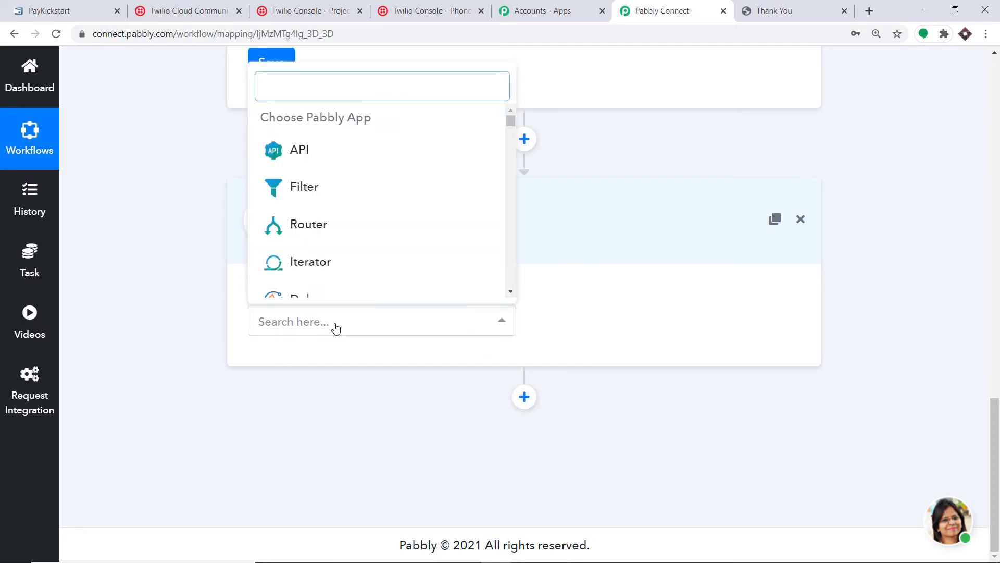
{"action": "type", "text": "twi"}
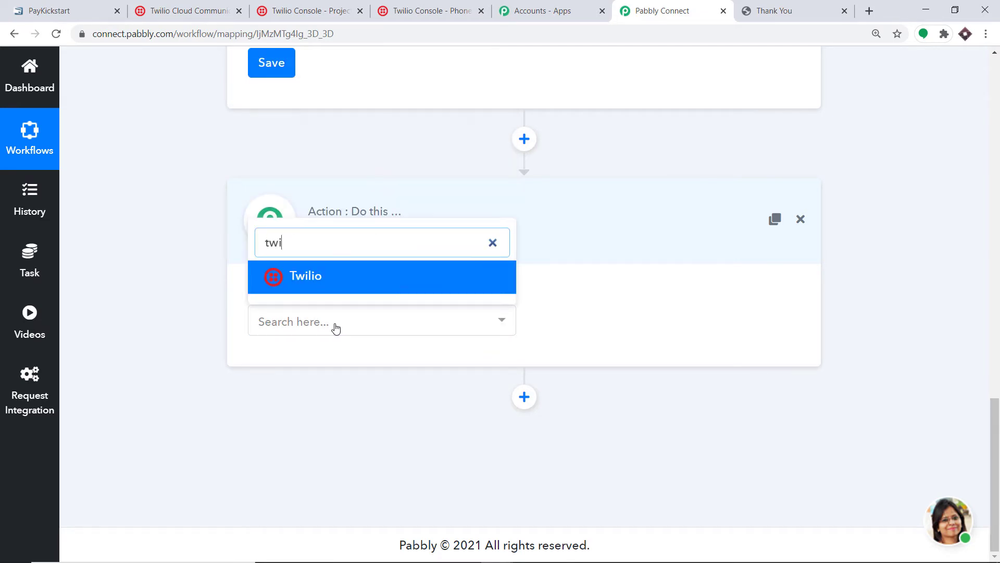
{"action": "left_click", "coordinate": [346, 277]}
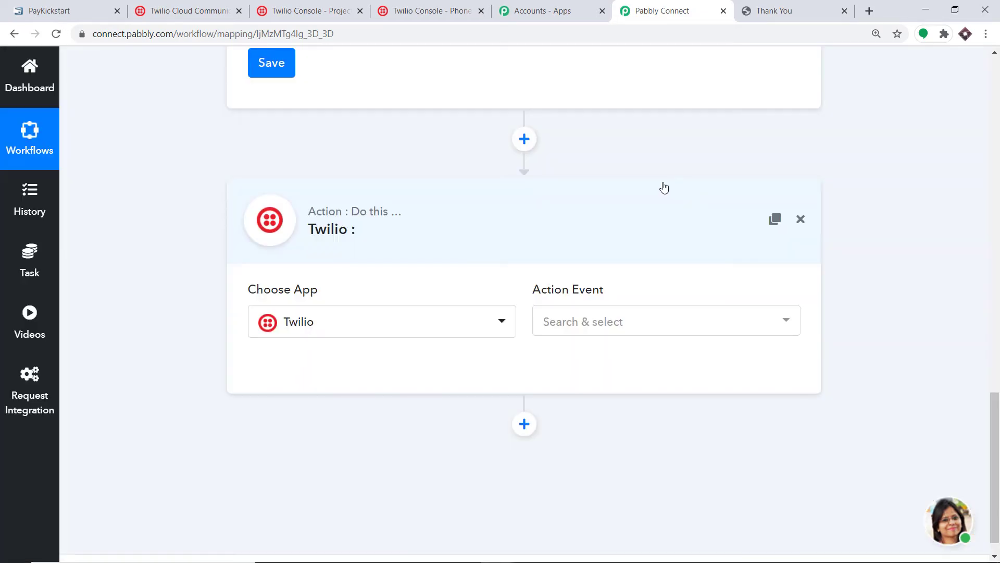
{"action": "left_click", "coordinate": [573, 328]}
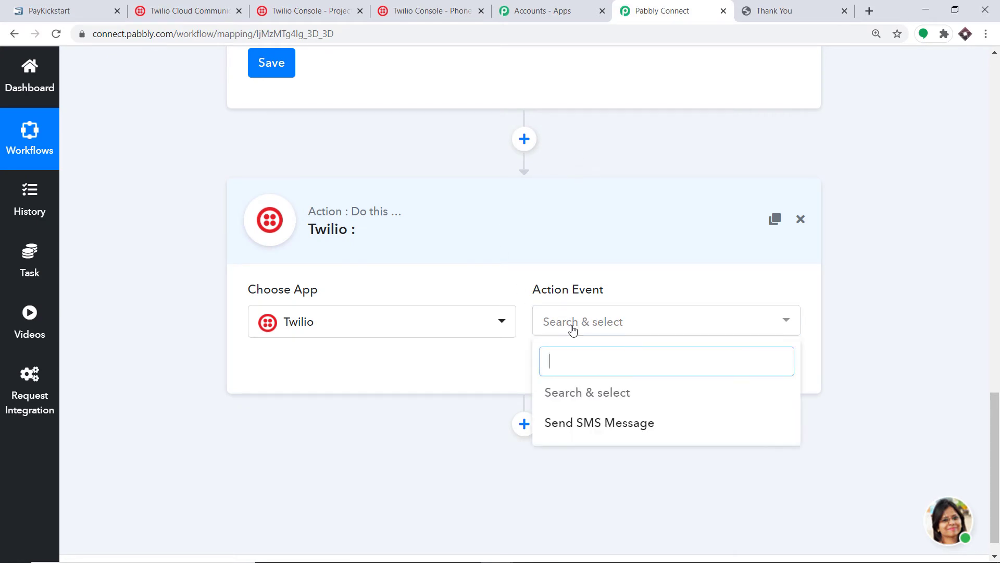
{"action": "left_click", "coordinate": [582, 427]}
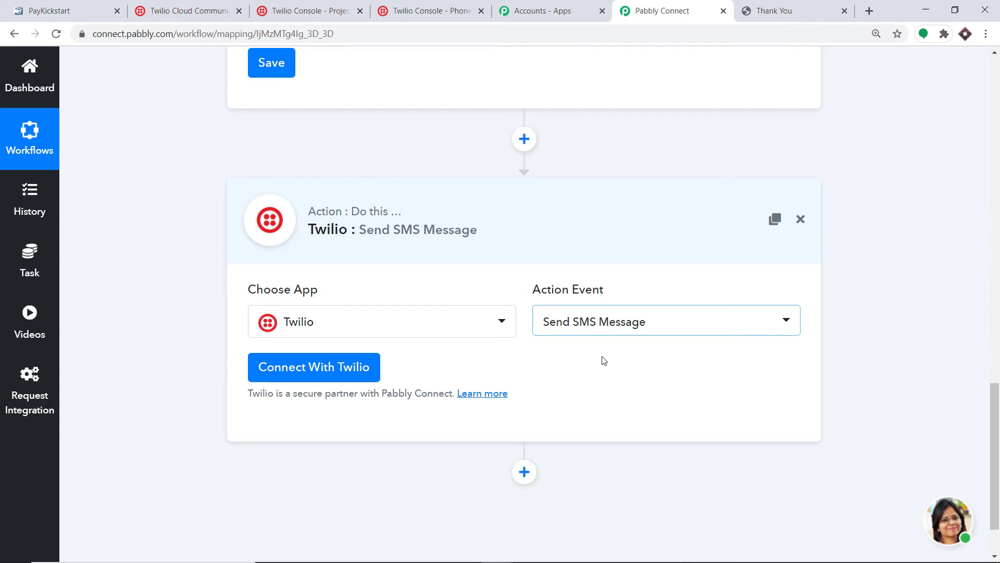
{"action": "left_click", "coordinate": [603, 328]}
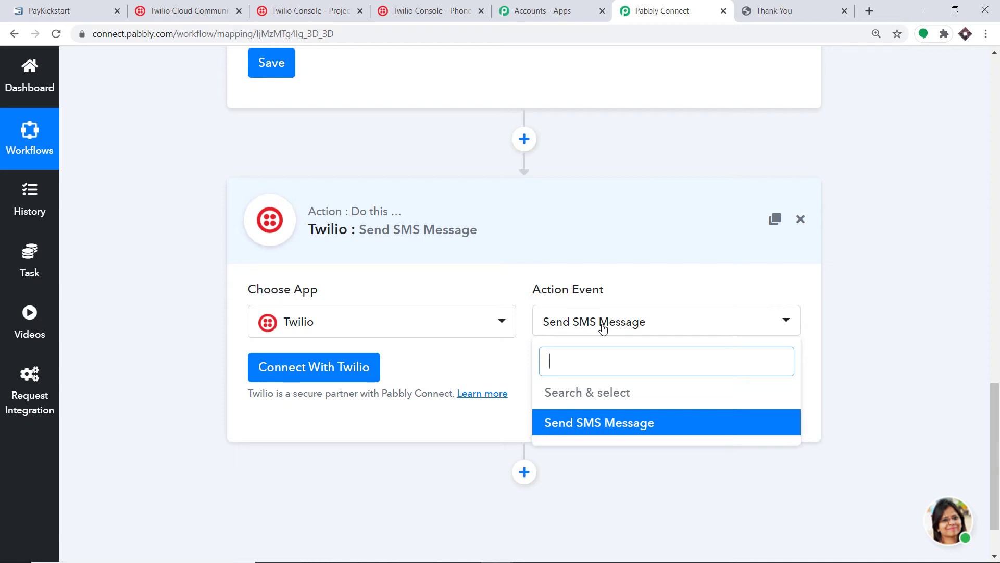
{"action": "left_click", "coordinate": [626, 291]}
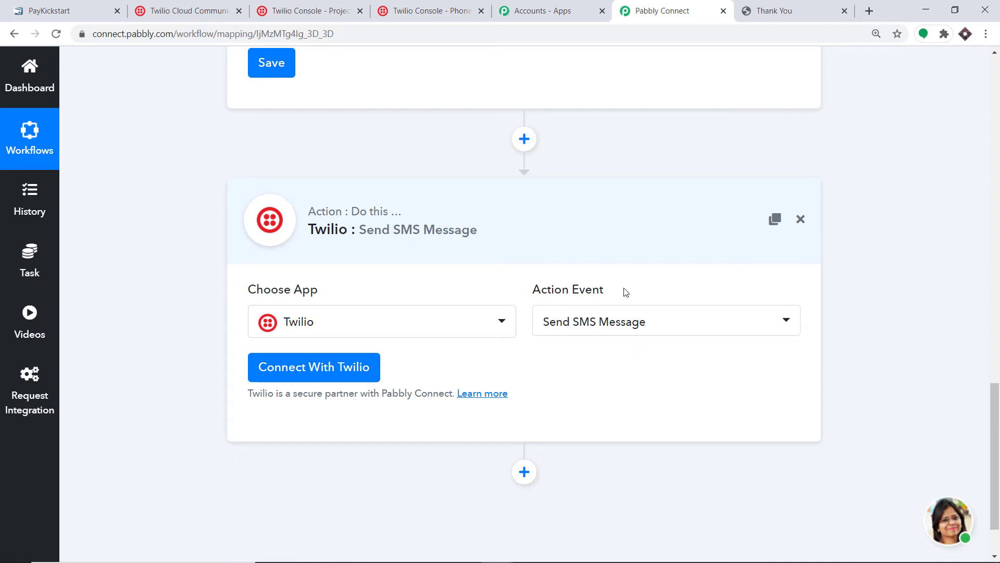
Start a new Twilio connection to show the Account SID and token form, then go to Twilio's console
{"action": "left_click", "coordinate": [306, 375]}
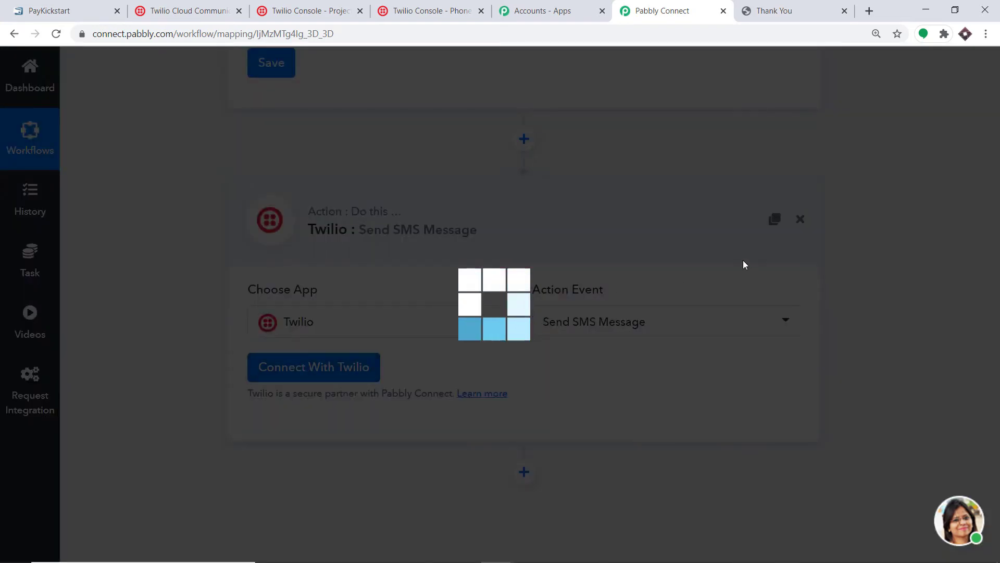
{"action": "scroll", "coordinate": [548, 267], "scroll_direction": "down", "scroll_amount": 1}
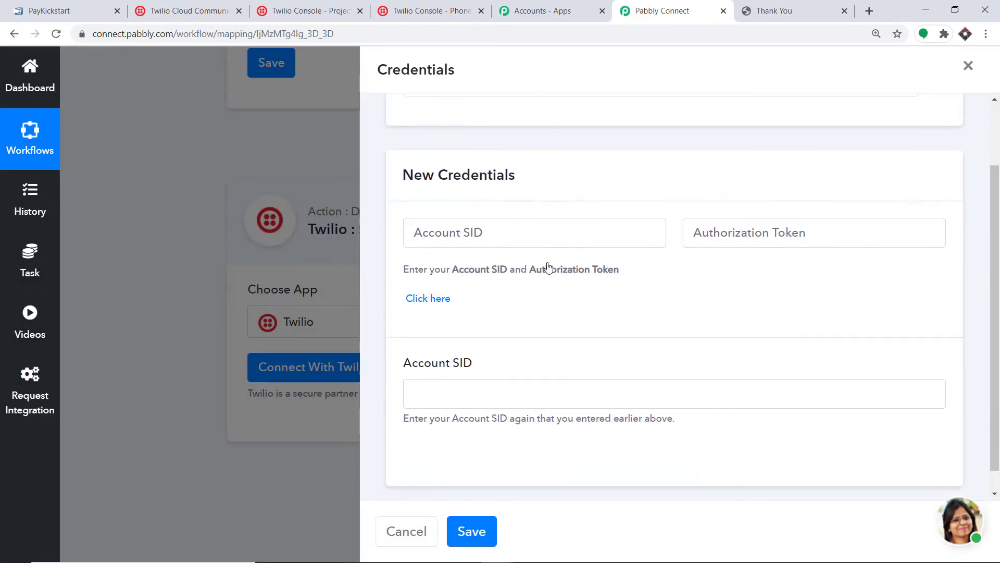
{"action": "scroll", "coordinate": [549, 268], "scroll_direction": "down", "scroll_amount": 1}
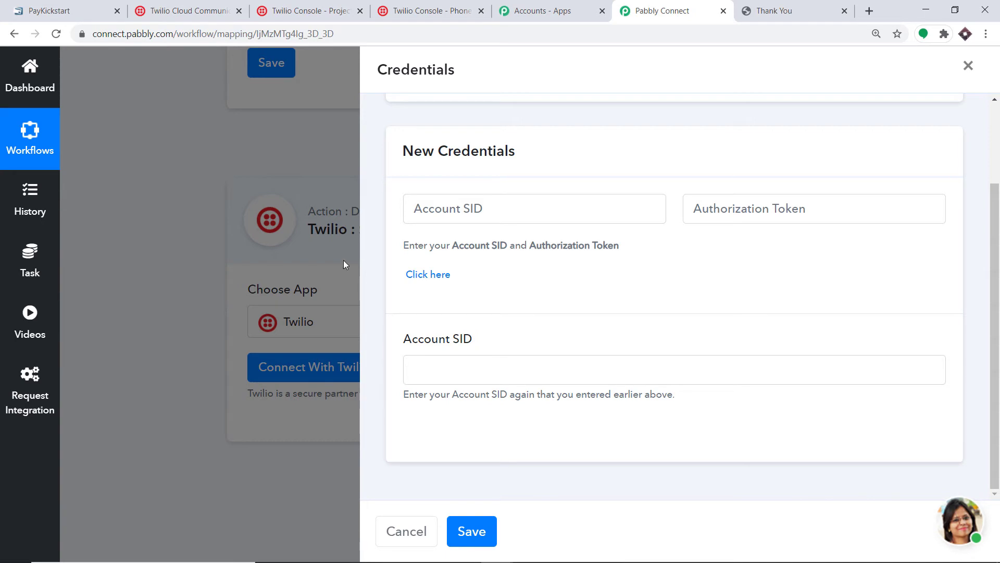
{"action": "left_click", "coordinate": [205, 7]}
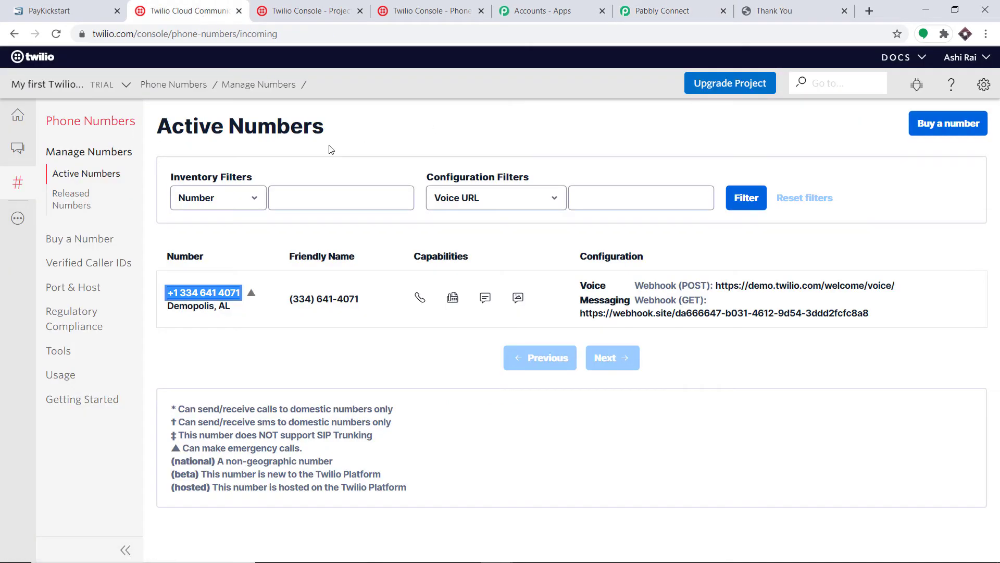
Open the Twilio project's General Settings page in a new browser tab
{"action": "left_click", "coordinate": [984, 86]}
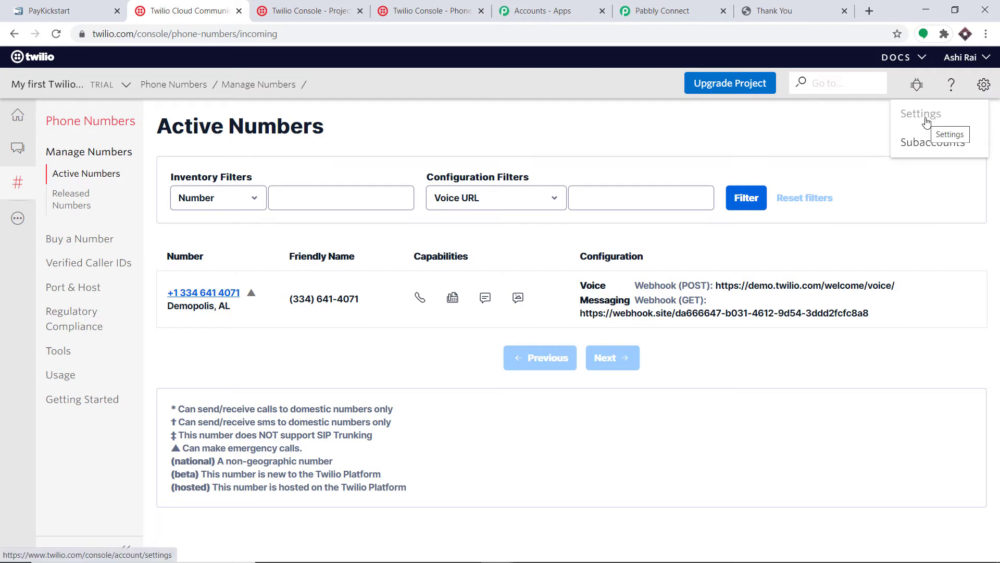
{"action": "right_click", "coordinate": [926, 121]}
{"action": "left_click", "coordinate": [926, 127]}
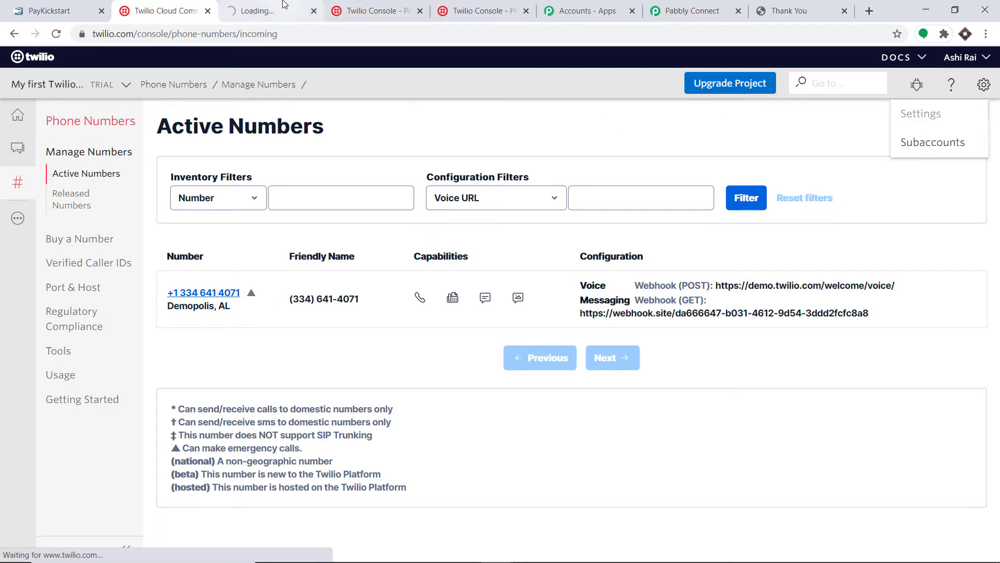
{"action": "left_click", "coordinate": [276, 10]}
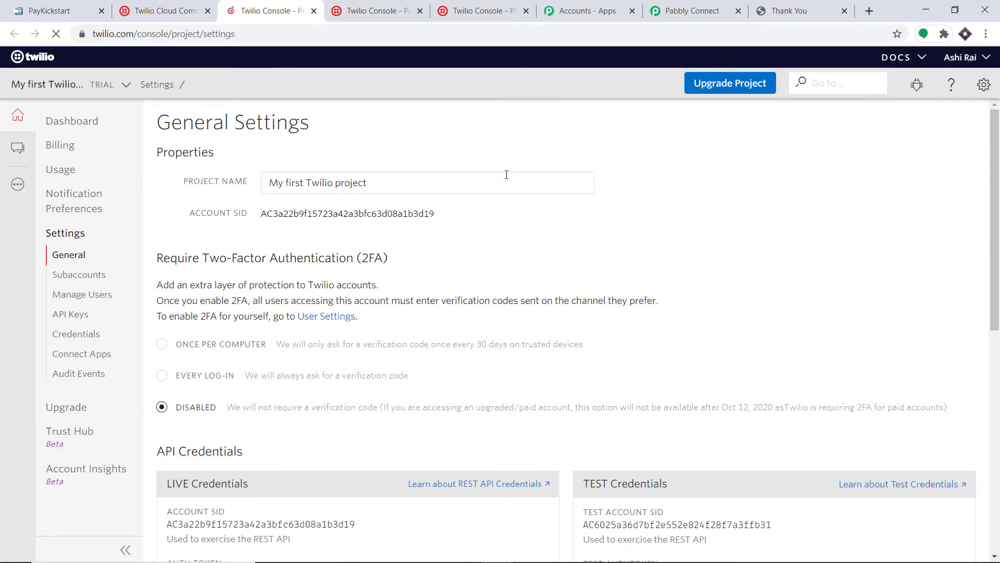
Copy the live Account SID from the API Credentials section
{"action": "scroll", "coordinate": [224, 189], "scroll_direction": "down", "scroll_amount": 6}
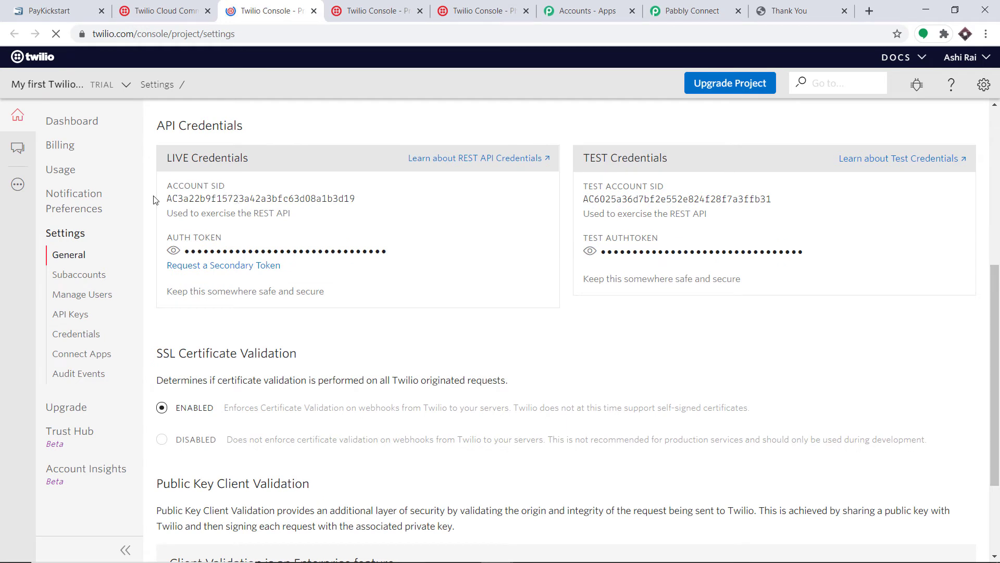
{"action": "double_click", "coordinate": [219, 198]}
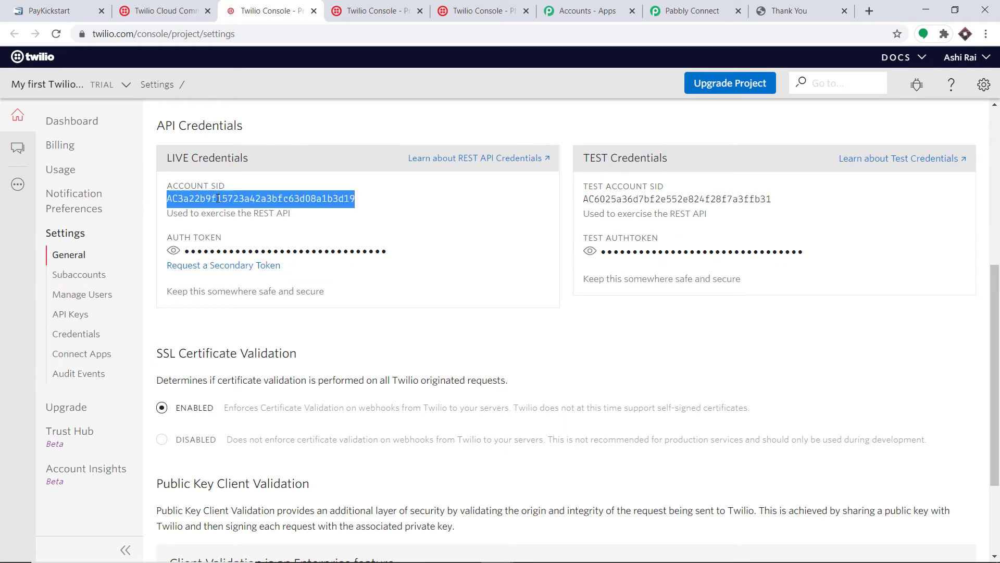
{"action": "right_click", "coordinate": [218, 200]}
{"action": "left_click", "coordinate": [228, 209]}
Paste the copied Account SID into both Account SID fields of Pabbly's Twilio credentials form
{"action": "left_click", "coordinate": [695, 10]}
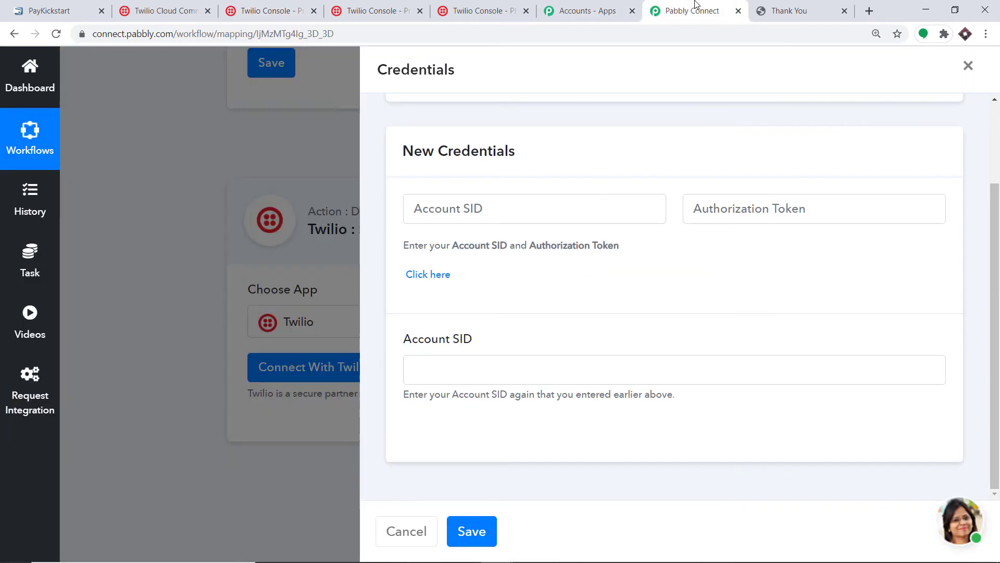
{"action": "left_click", "coordinate": [447, 217]}
{"action": "right_click", "coordinate": [446, 217]}
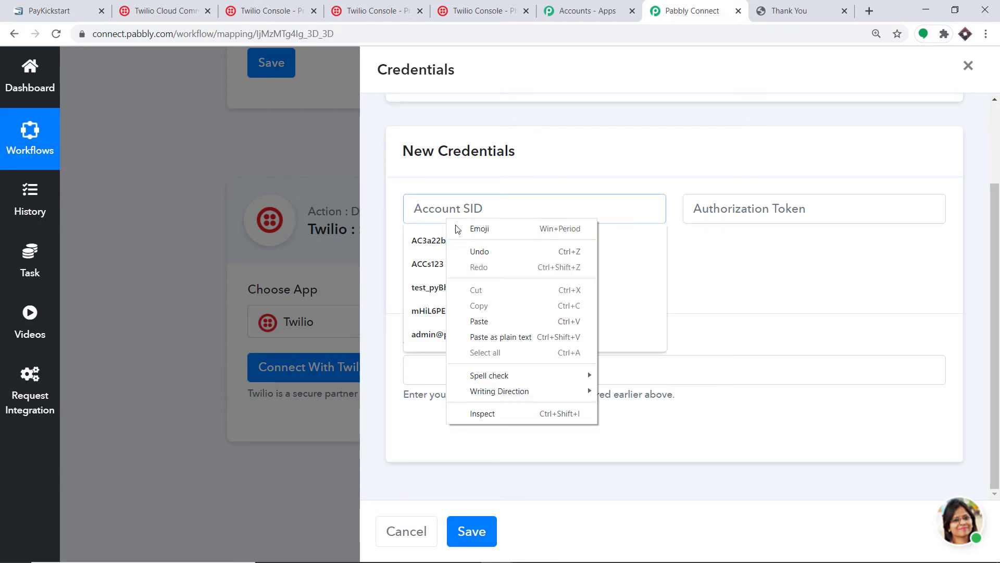
{"action": "left_click", "coordinate": [497, 321]}
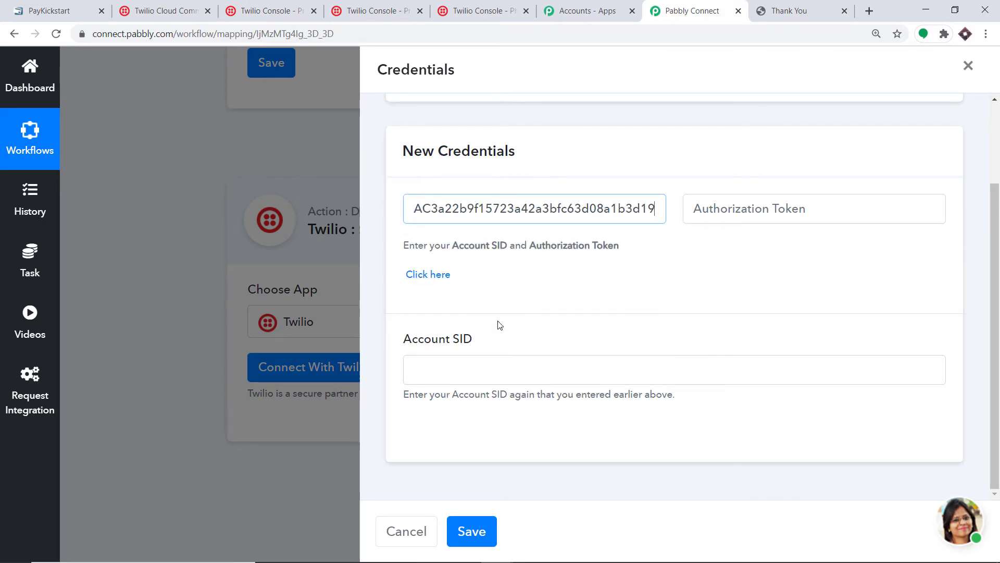
{"action": "right_click", "coordinate": [417, 363]}
{"action": "left_click", "coordinate": [457, 264]}
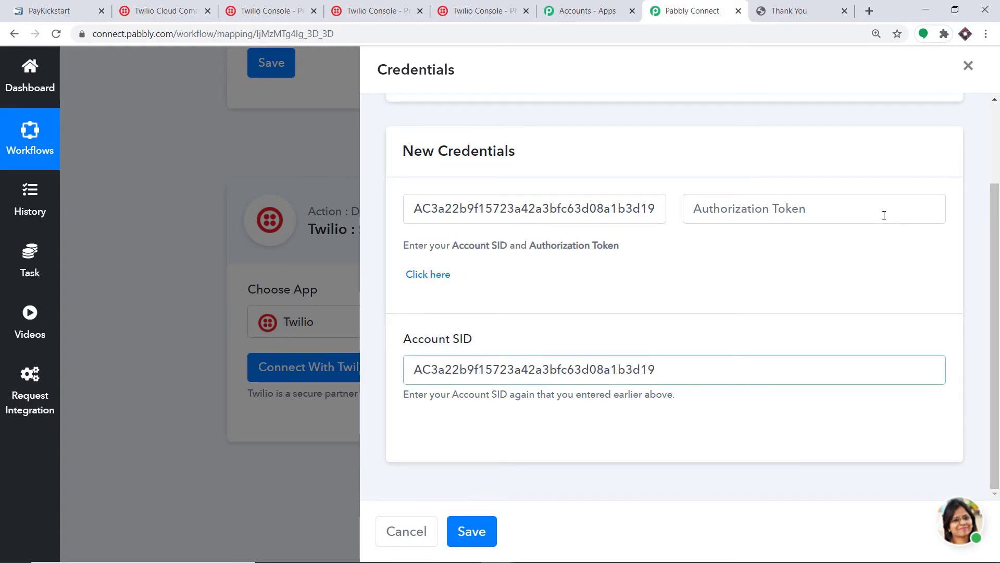
Reveal and copy the live auth token from Twilio's General Settings
{"action": "left_click", "coordinate": [373, 10]}
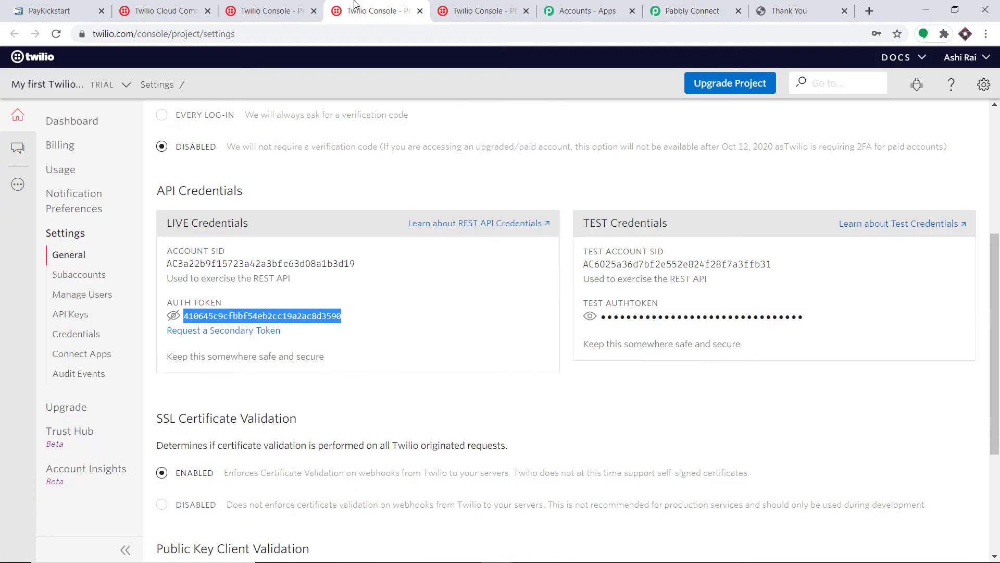
{"action": "left_click", "coordinate": [175, 316]}
{"action": "left_click", "coordinate": [174, 316]}
{"action": "double_click", "coordinate": [204, 316]}
{"action": "right_click", "coordinate": [208, 316]}
{"action": "left_click", "coordinate": [229, 323]}
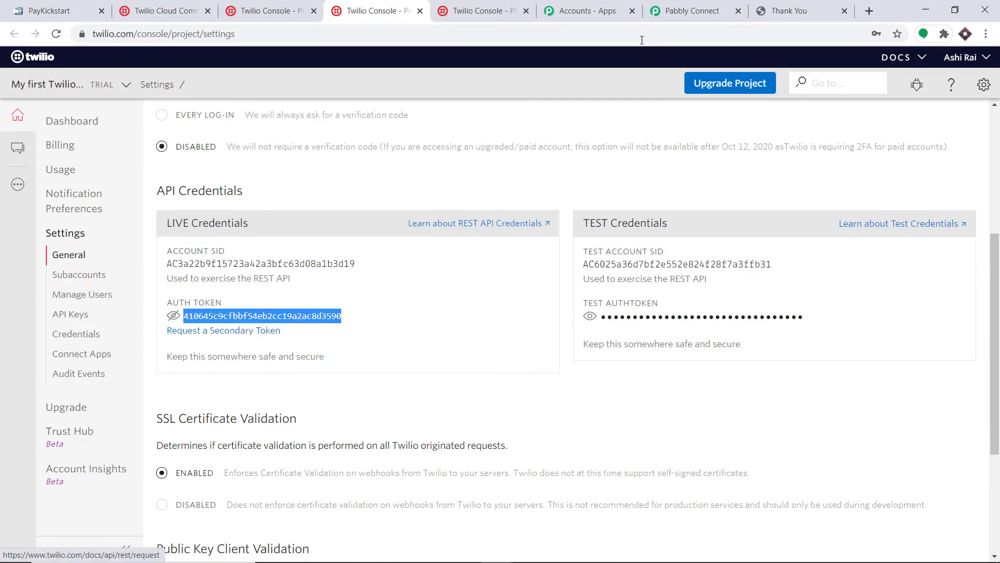
Paste the token into Pabbly's Authorization Token field and save the Twilio credentials
{"action": "left_click", "coordinate": [685, 10]}
{"action": "left_click", "coordinate": [757, 211]}
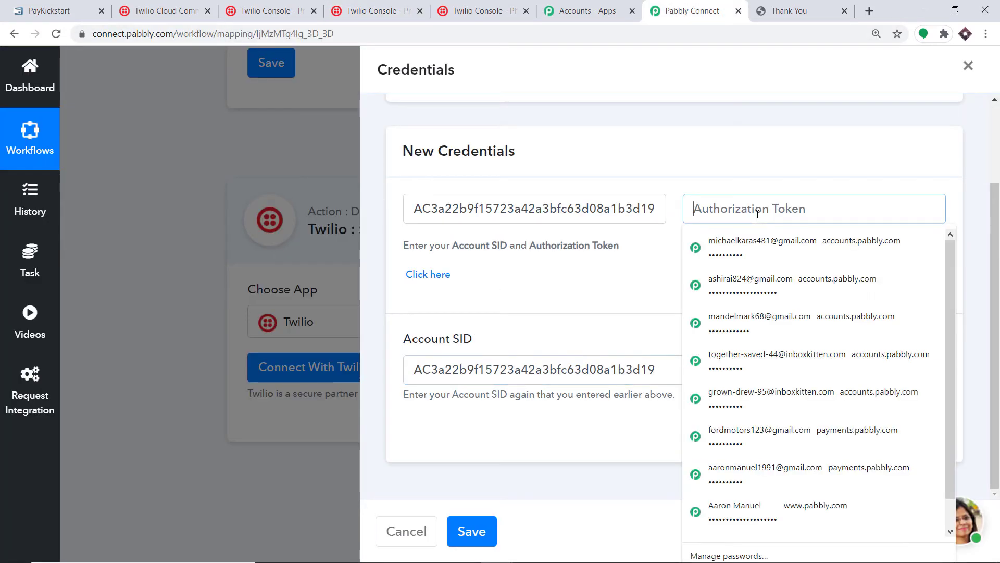
{"action": "right_click", "coordinate": [757, 214]}
{"action": "left_click", "coordinate": [814, 351]}
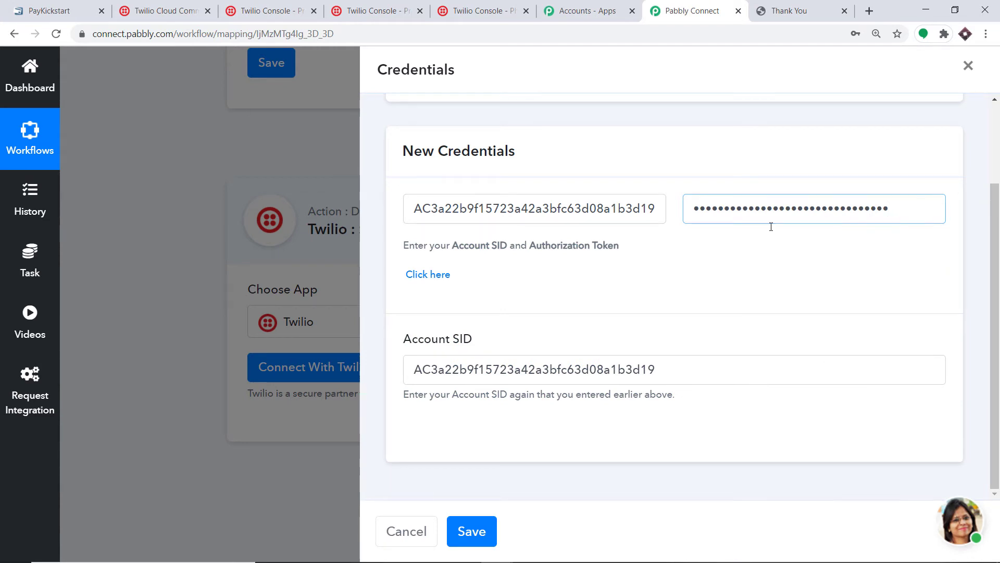
{"action": "left_click", "coordinate": [478, 531]}
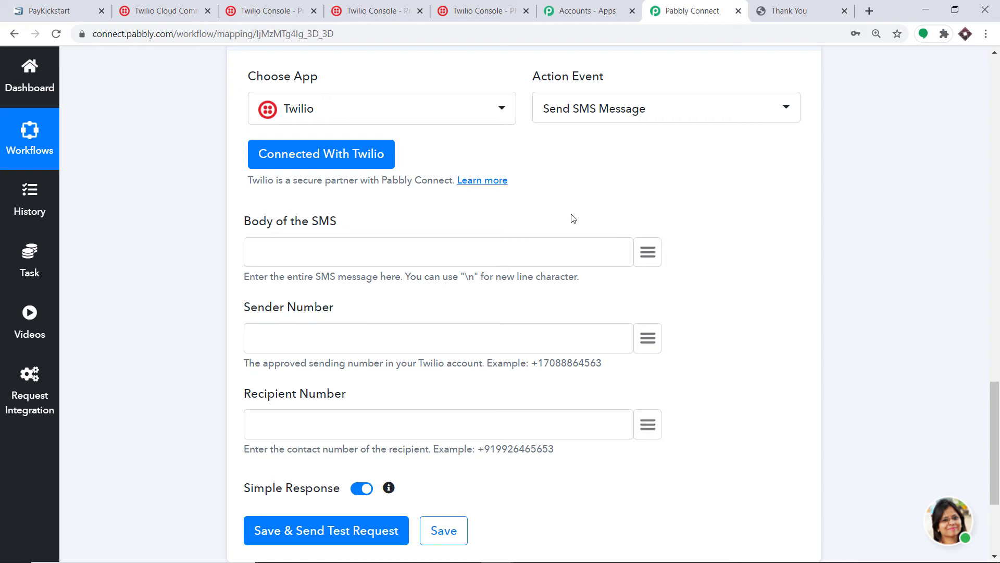
Map the webhook's custom_billing_phone_number into the SMS step's Recipient Number field
{"action": "left_click", "coordinate": [648, 340]}
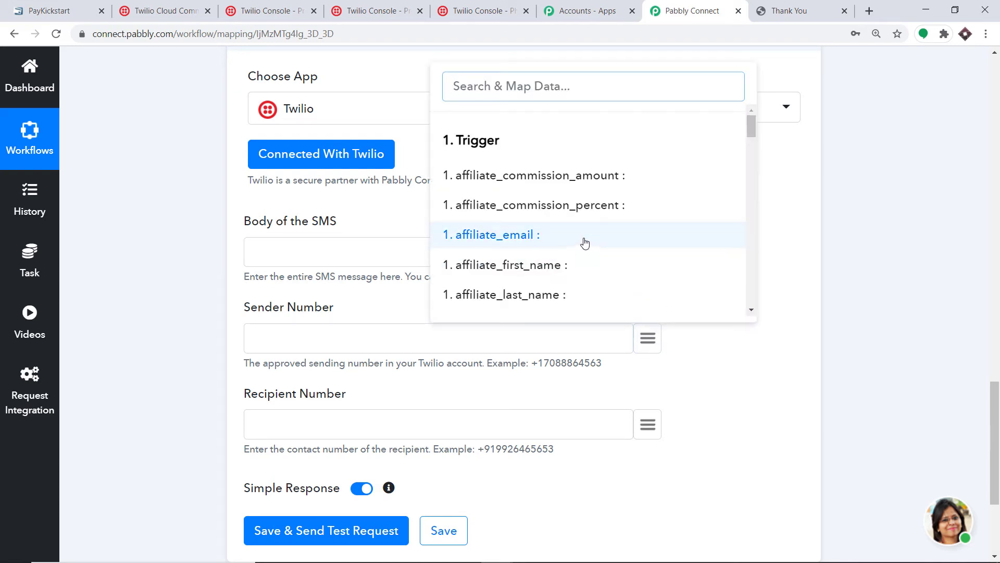
{"action": "left_click", "coordinate": [725, 355]}
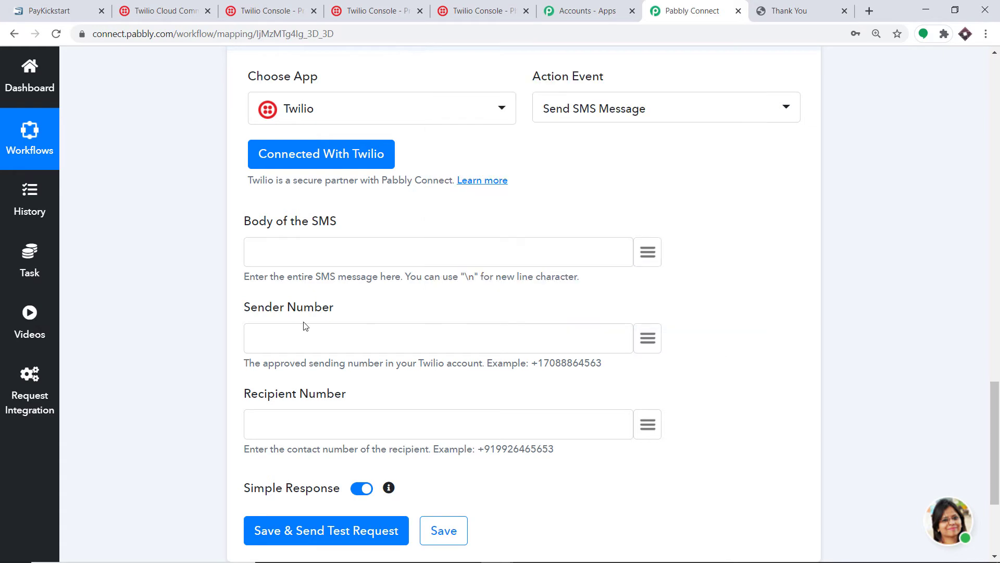
{"action": "scroll", "coordinate": [568, 308], "scroll_direction": "down", "scroll_amount": 4}
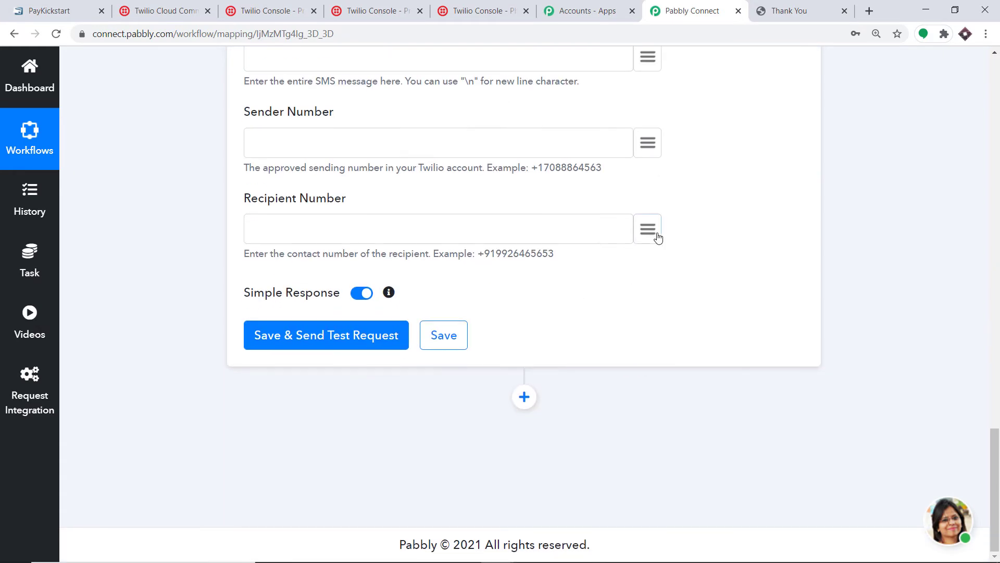
{"action": "left_click", "coordinate": [656, 235]}
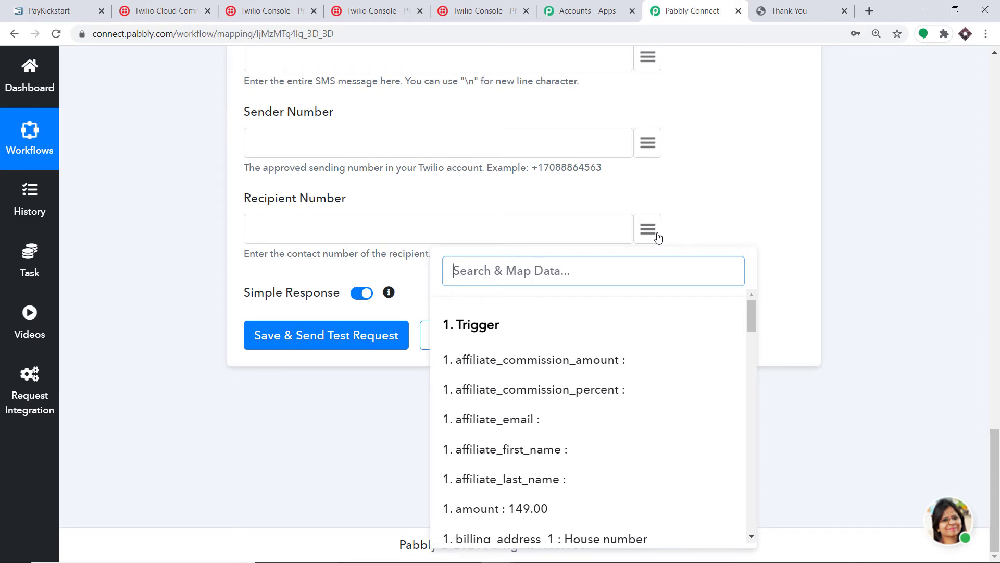
{"action": "type", "text": "91"}
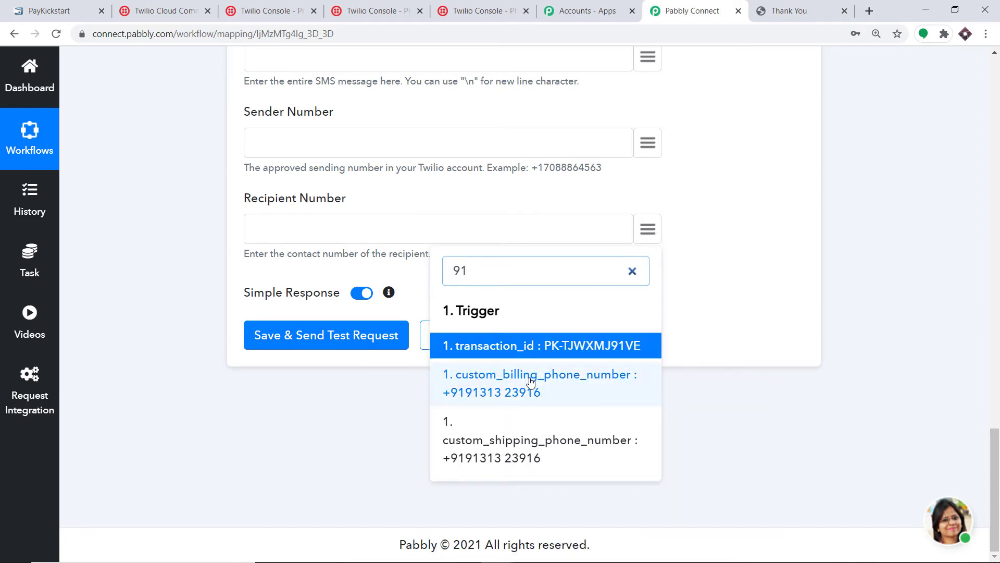
{"action": "left_click", "coordinate": [531, 383]}
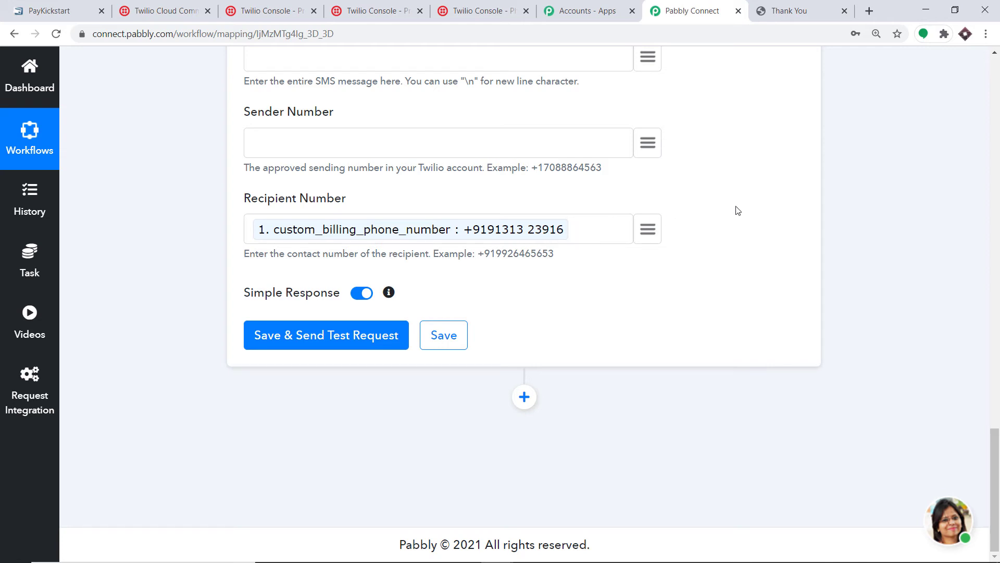
{"action": "left_click_drag", "start_coordinate": [995, 518], "coordinate": [997, 392]}
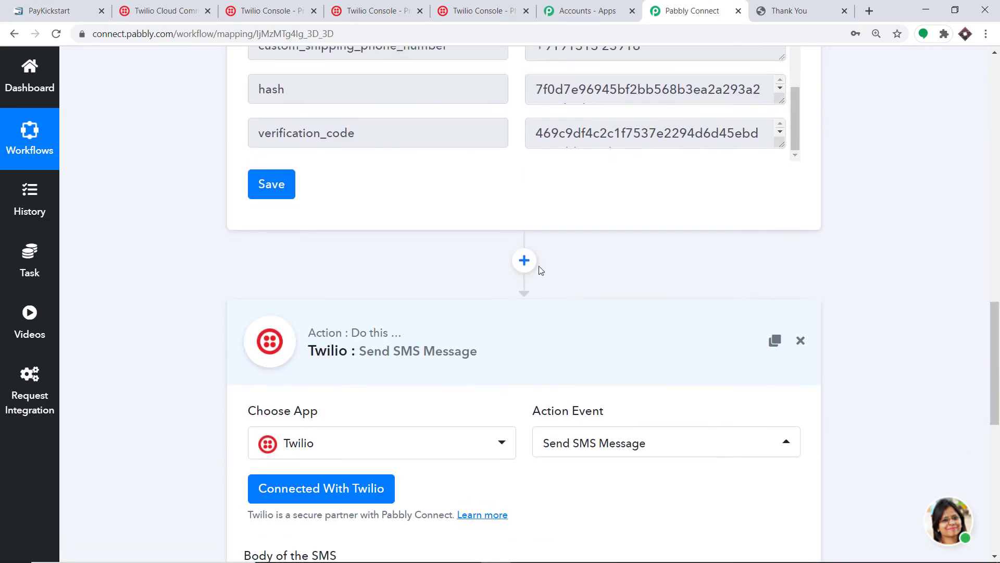
Insert a Number Formatter 'Format Phone Number' step between the trigger and Twilio, and connect it
{"action": "left_click", "coordinate": [525, 264]}
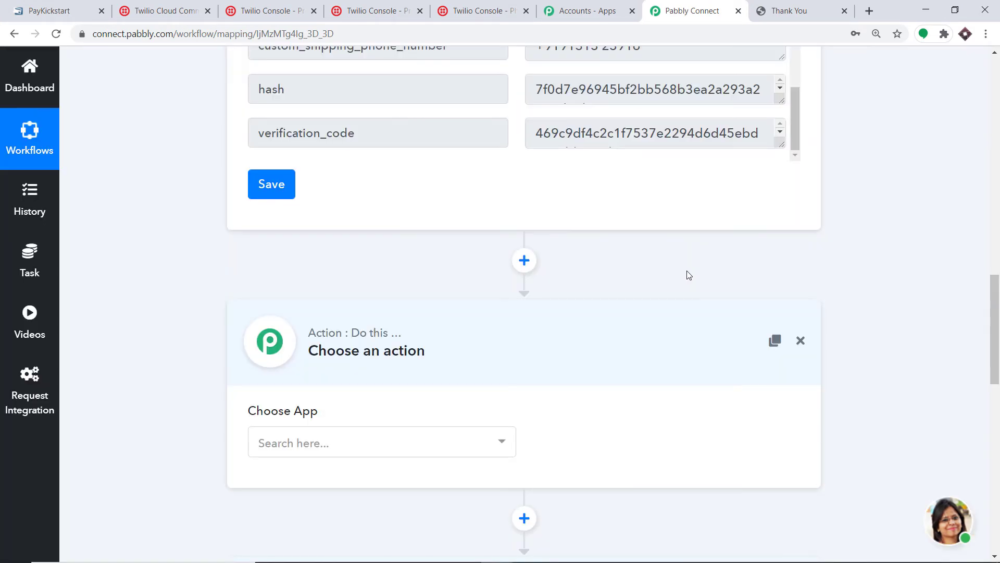
{"action": "scroll", "coordinate": [312, 347], "scroll_direction": "down", "scroll_amount": 2}
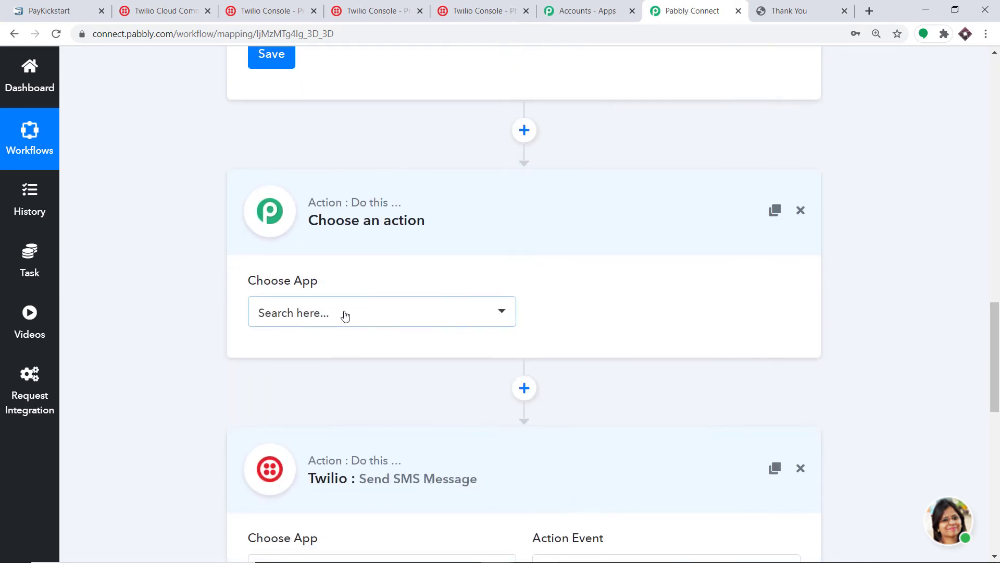
{"action": "left_click", "coordinate": [344, 312]}
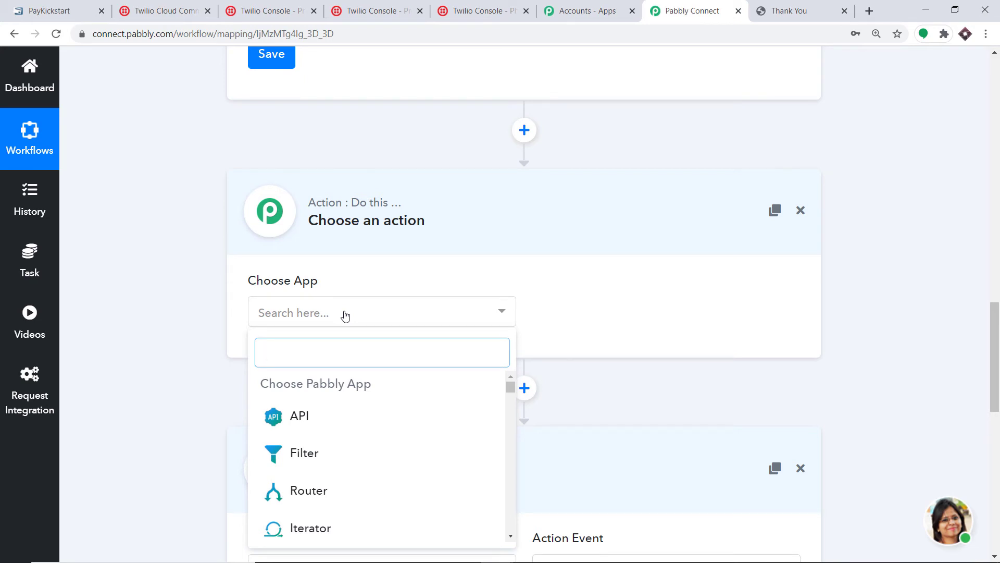
{"action": "type", "text": "num"}
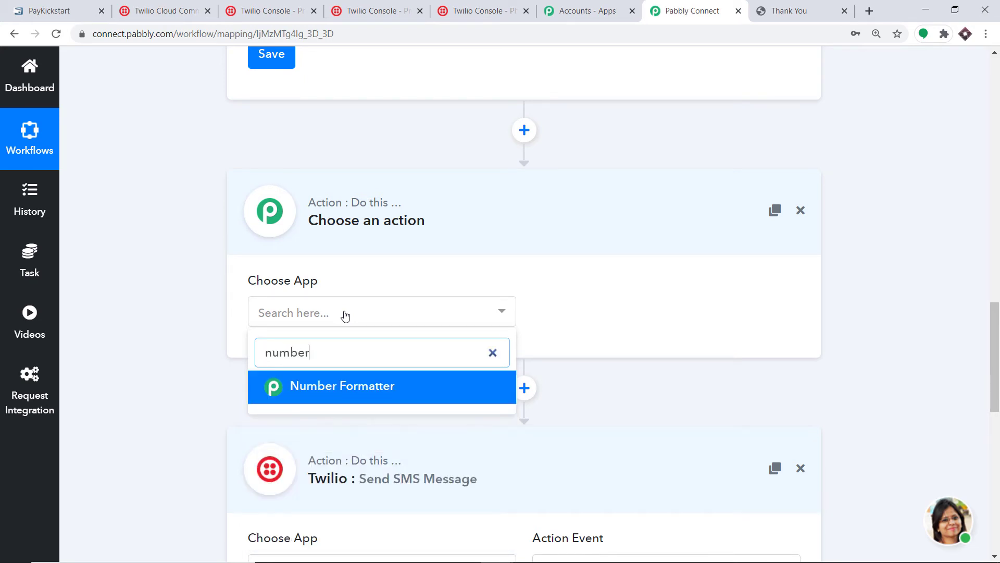
{"action": "type", "text": "ber"}
{"action": "left_click", "coordinate": [368, 386]}
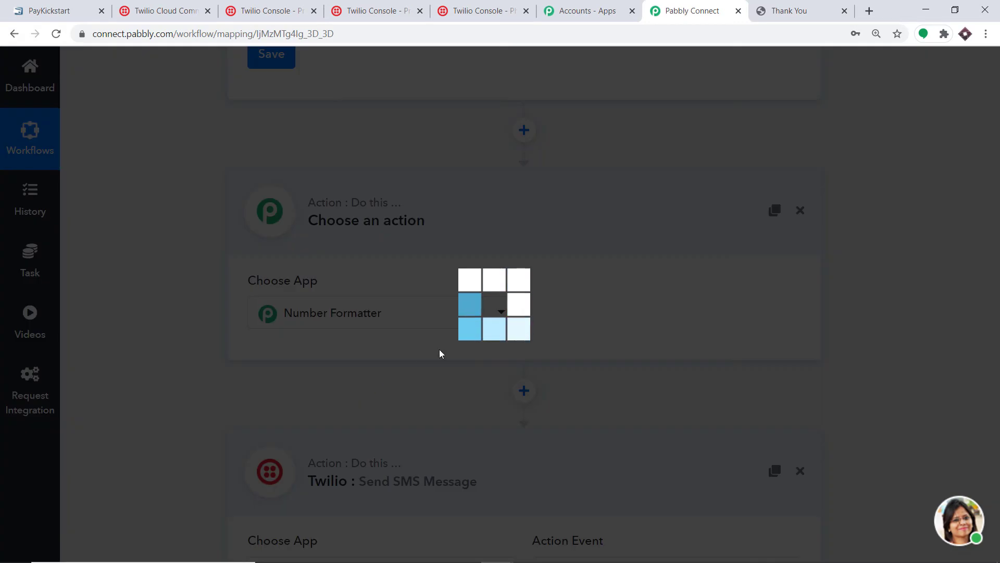
{"action": "left_click", "coordinate": [604, 314]}
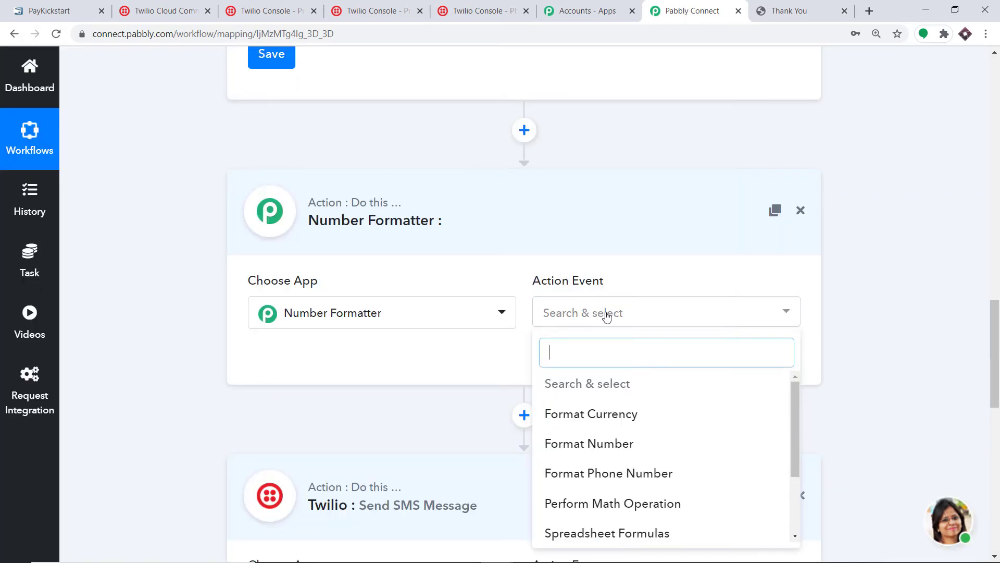
{"action": "left_click", "coordinate": [608, 473]}
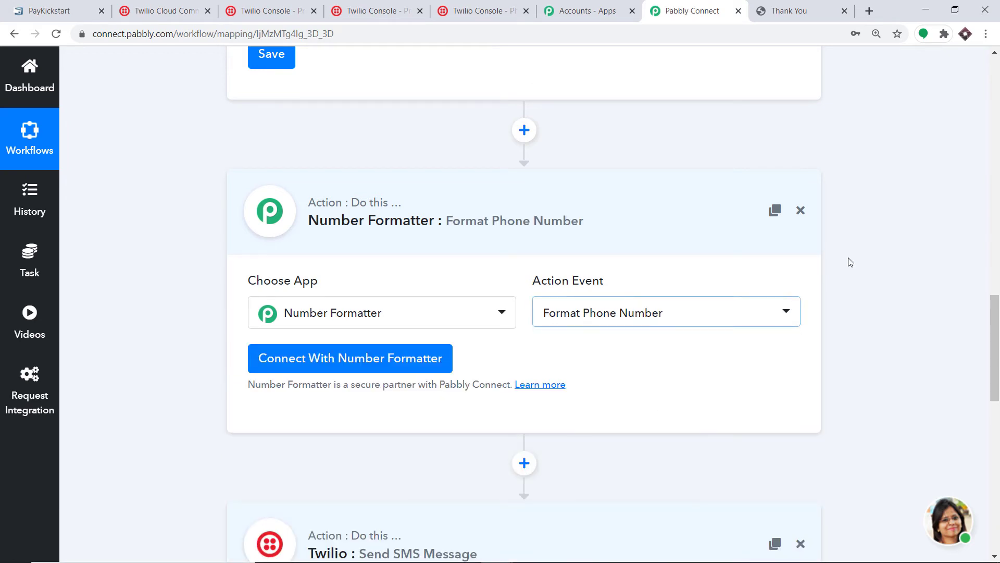
{"action": "left_click", "coordinate": [350, 369]}
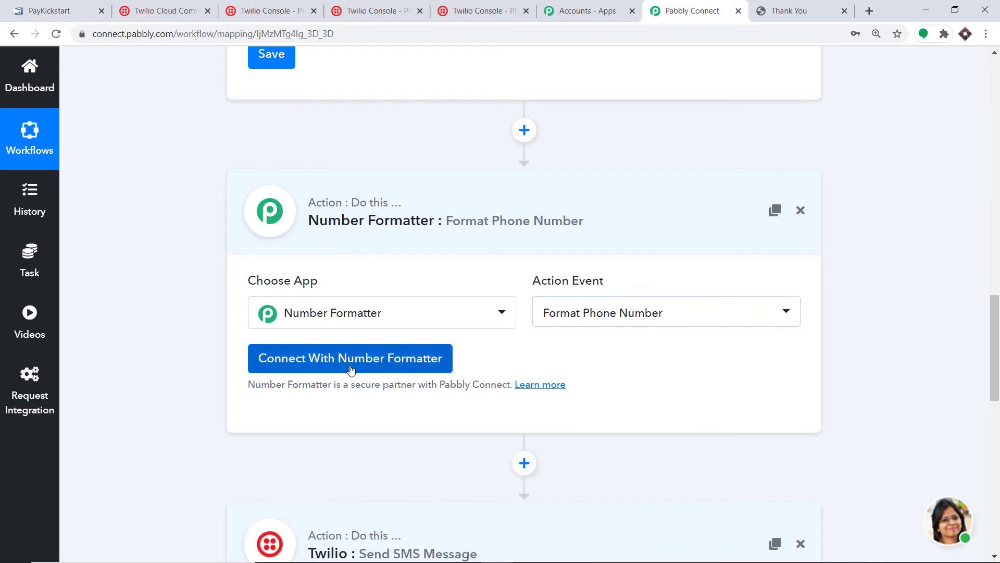
Map custom_billing_phone_number into the Number Formatter's Number field
{"action": "scroll", "coordinate": [786, 281], "scroll_direction": "down", "scroll_amount": 4}
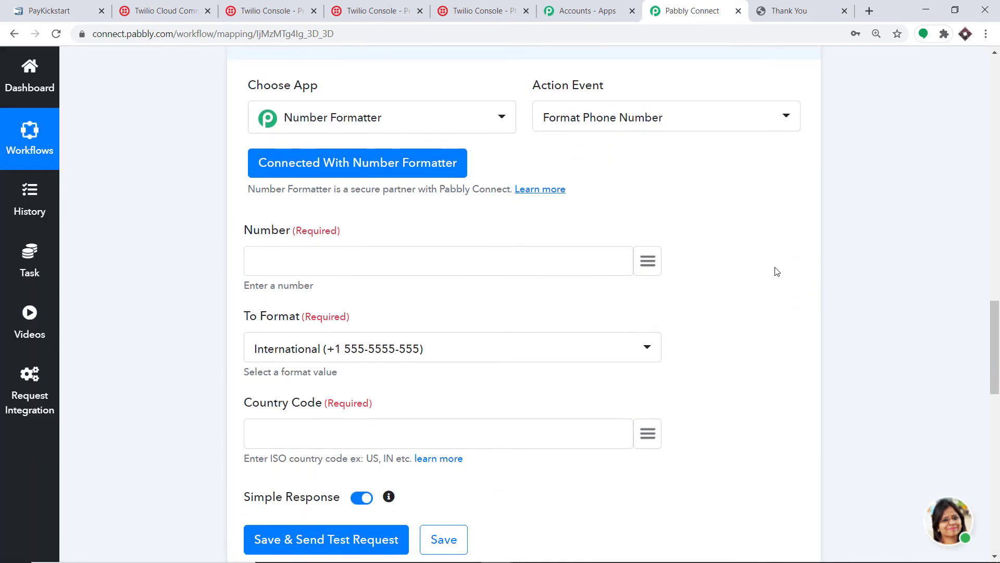
{"action": "left_click", "coordinate": [648, 263]}
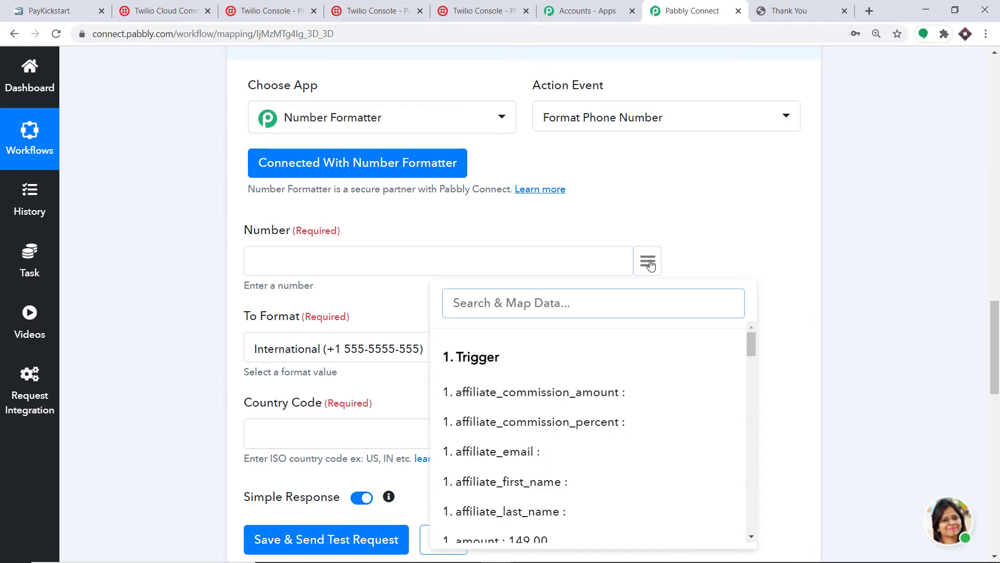
{"action": "type", "text": "91"}
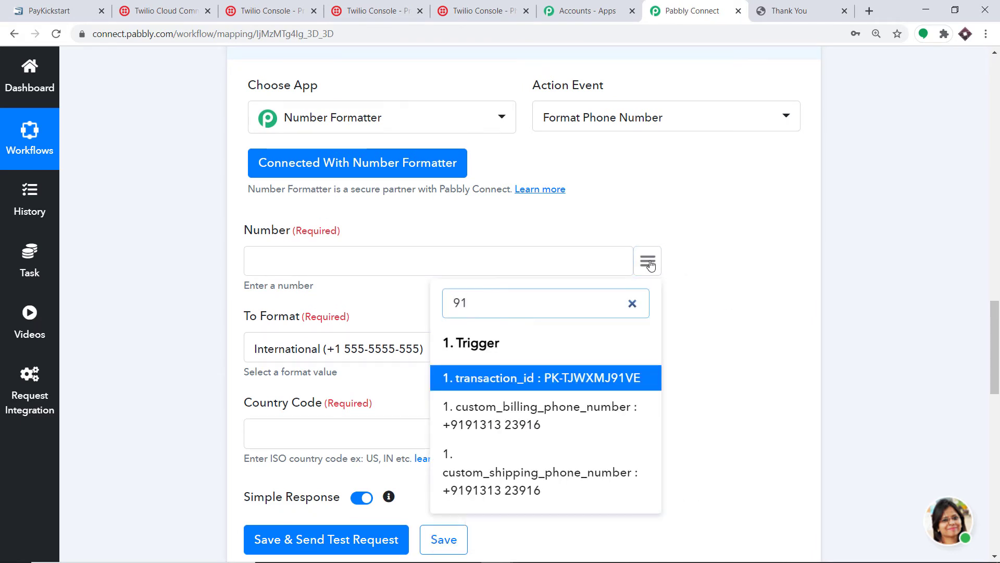
{"action": "left_click", "coordinate": [529, 416]}
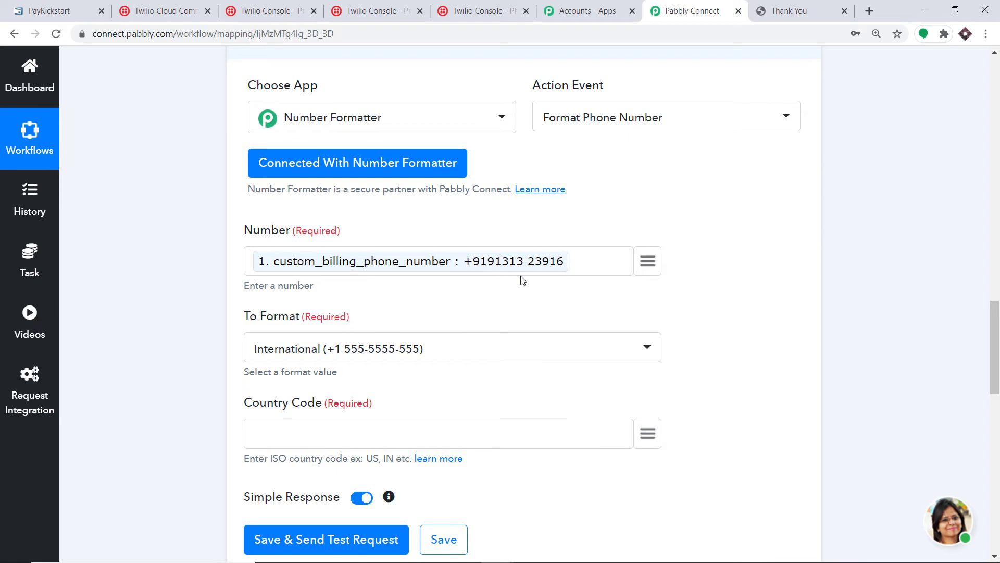
{"action": "scroll", "coordinate": [516, 276], "scroll_direction": "down", "scroll_amount": 2}
{"action": "left_click", "coordinate": [394, 224]}
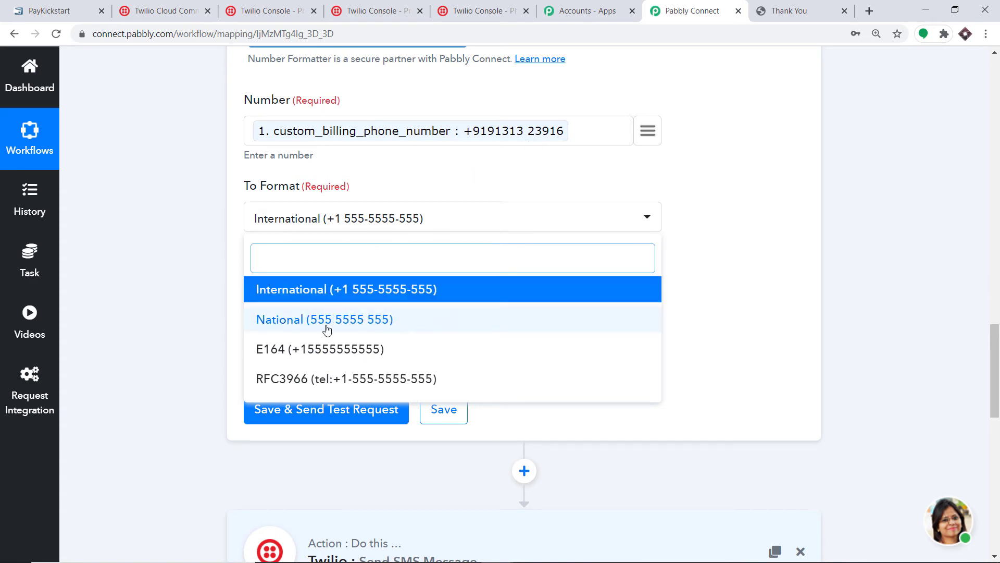
{"action": "left_click", "coordinate": [371, 356]}
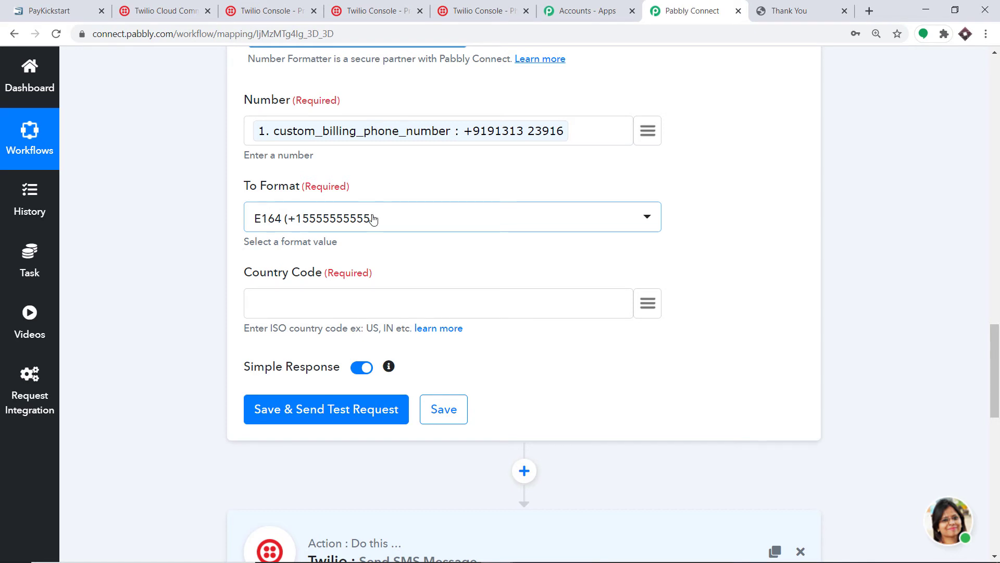
{"action": "left_click", "coordinate": [306, 310]}
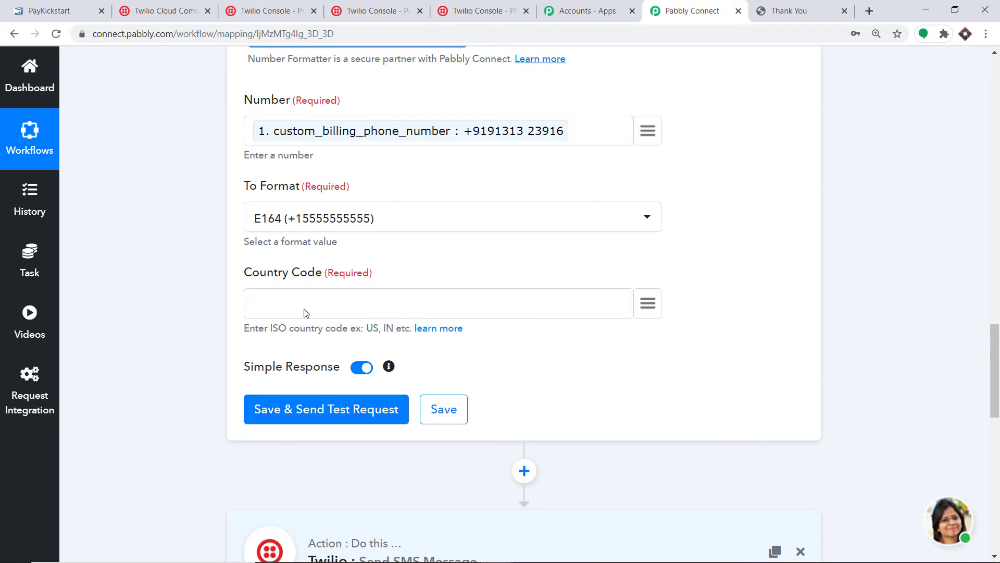
{"action": "type", "text": "+91"}
{"action": "scroll", "coordinate": [309, 315], "scroll_direction": "down", "scroll_amount": 1}
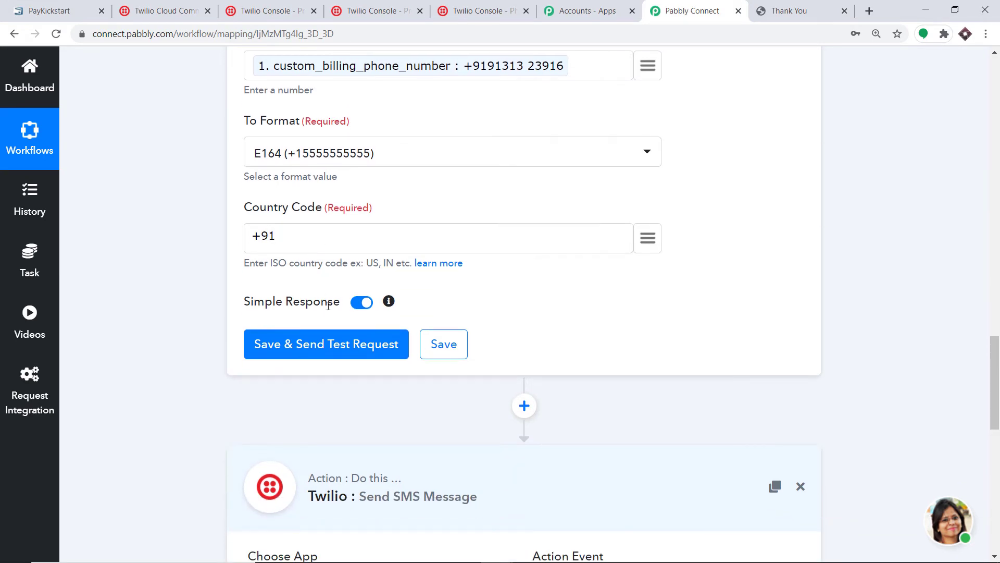
{"action": "left_click", "coordinate": [323, 348]}
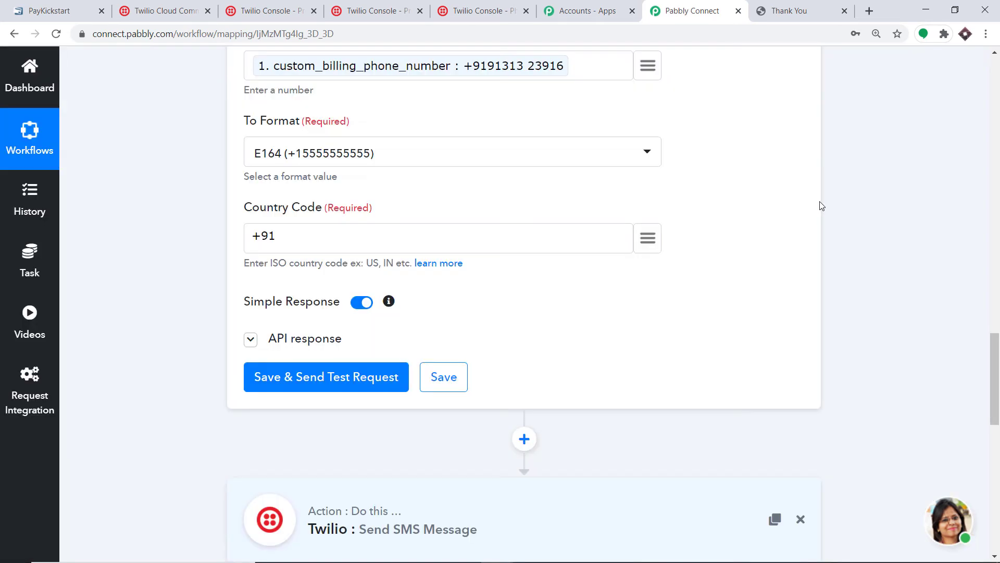
{"action": "scroll", "coordinate": [807, 194], "scroll_direction": "down", "scroll_amount": 1}
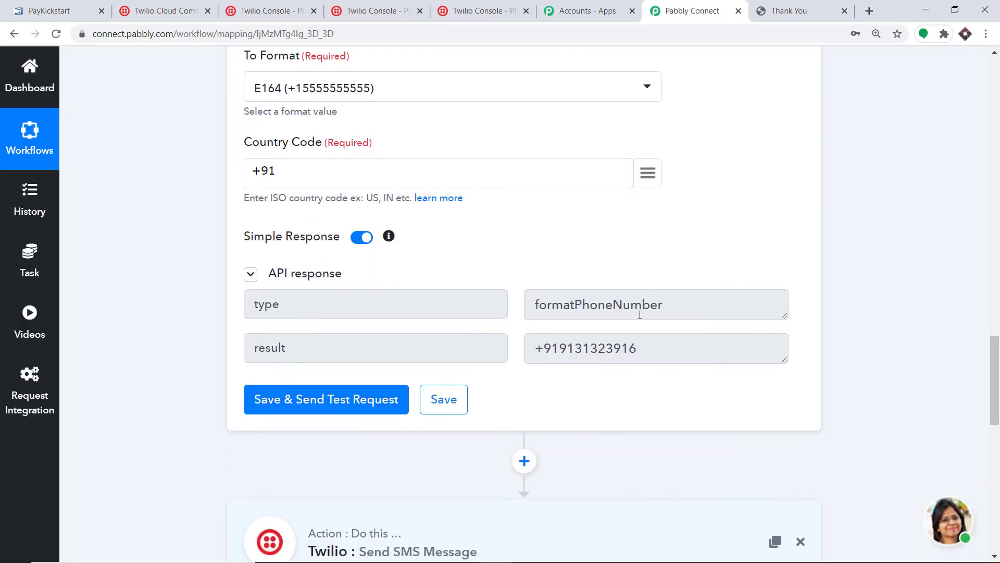
{"action": "scroll", "coordinate": [640, 315], "scroll_direction": "up", "scroll_amount": 1}
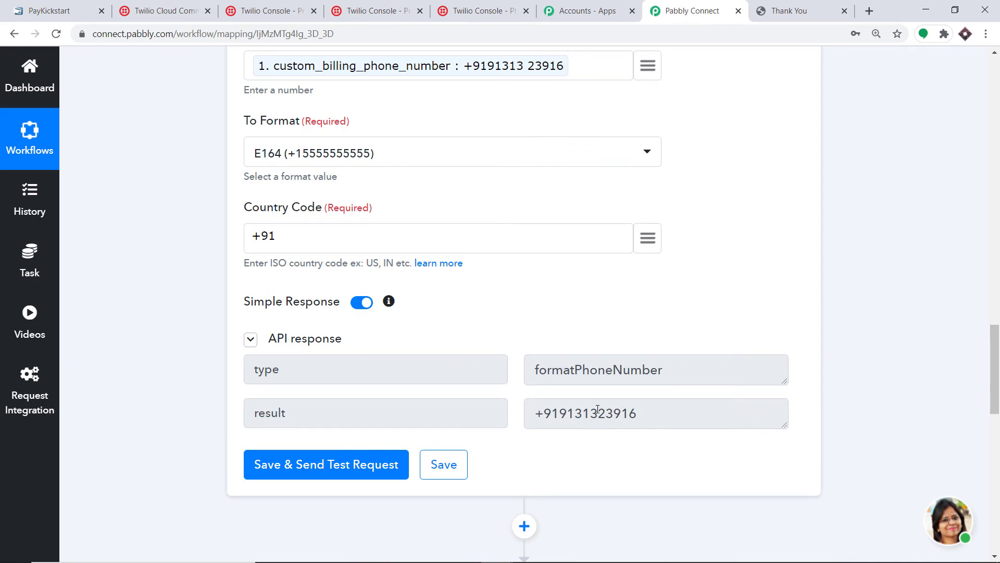
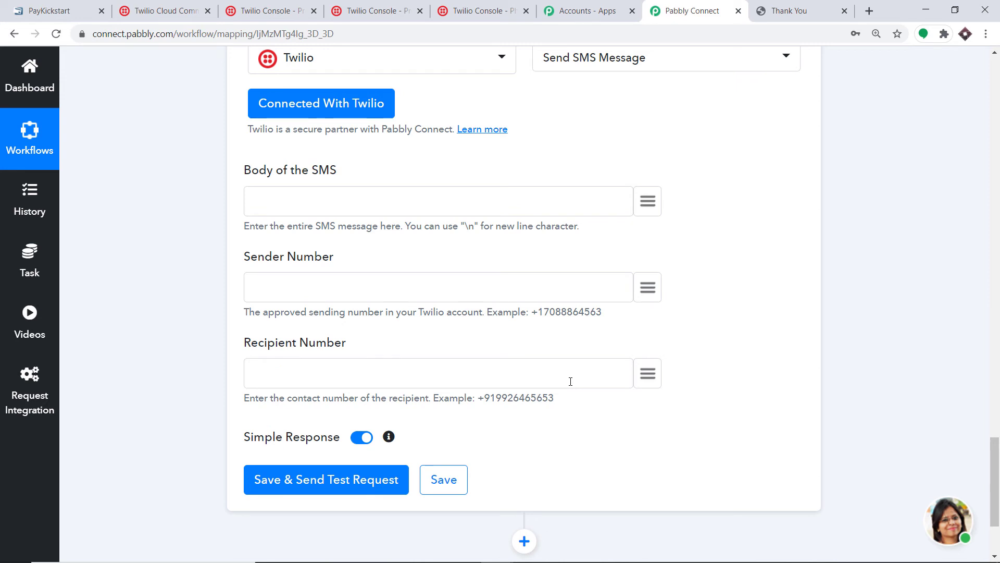
Map Recipient Number to the Number Formatter's 2. result and paste the Twilio number as Sender Number
{"action": "left_click", "coordinate": [647, 374]}
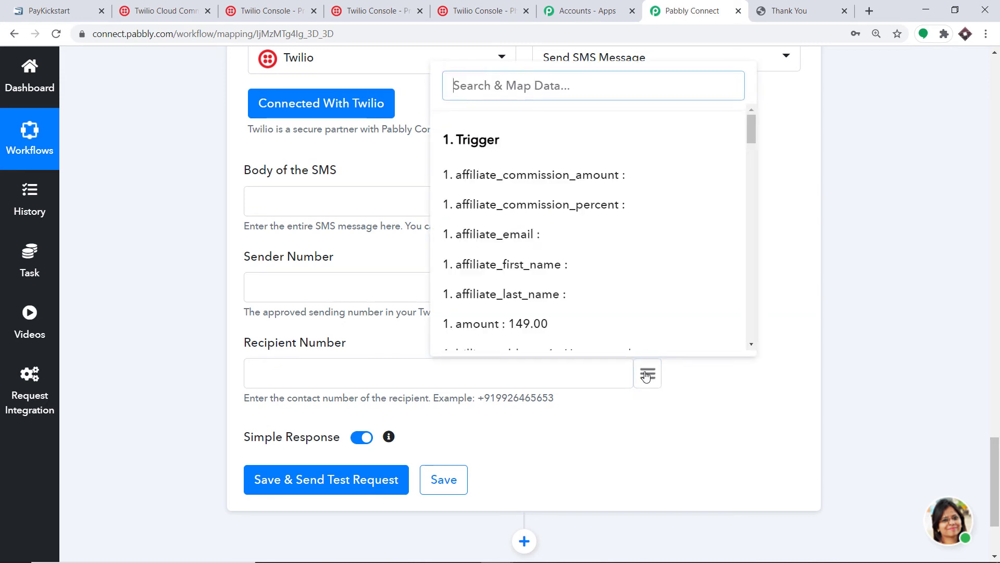
{"action": "type", "text": "91"}
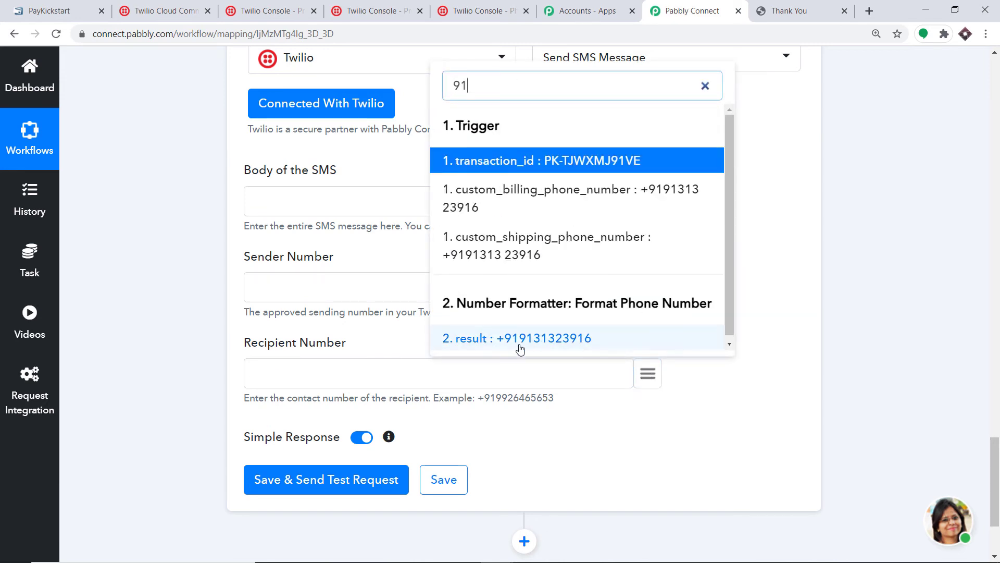
{"action": "left_click", "coordinate": [552, 338]}
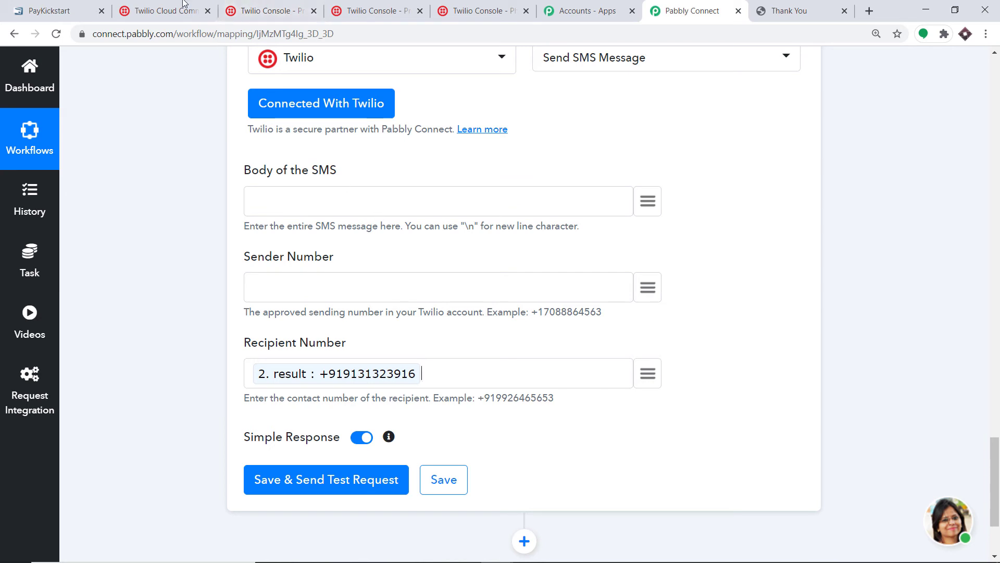
{"action": "right_click", "coordinate": [349, 288]}
{"action": "left_click", "coordinate": [381, 391]}
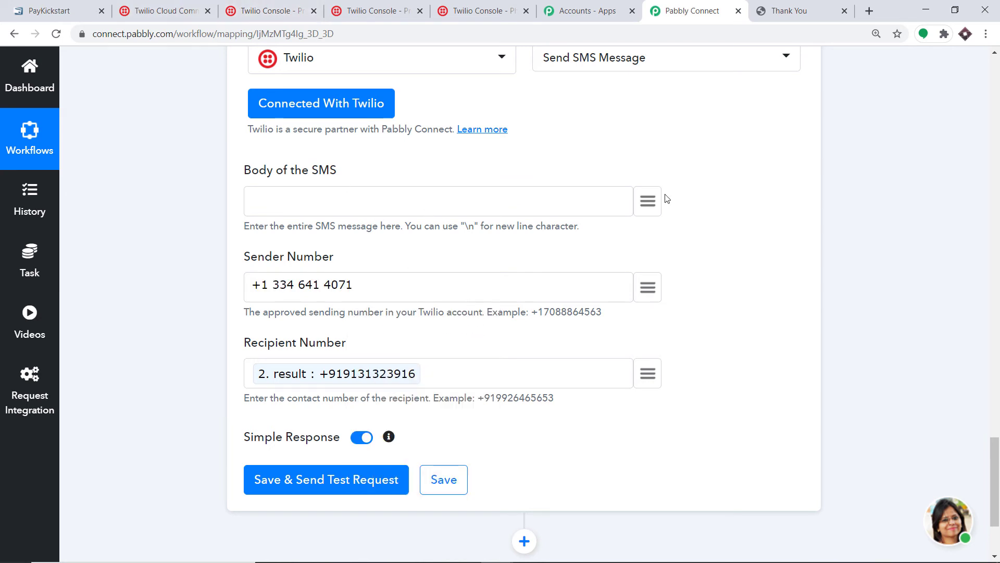
Start the SMS body with a thank-you greeting, the buyer_first_name field and 'for purchasing'
{"action": "left_click", "coordinate": [648, 202]}
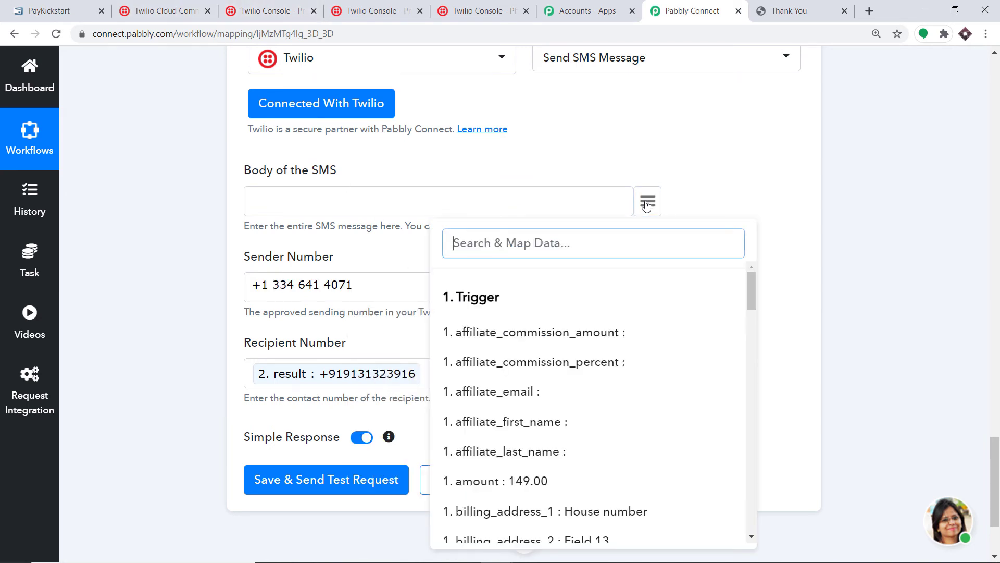
{"action": "type", "text": "Hiue t"}
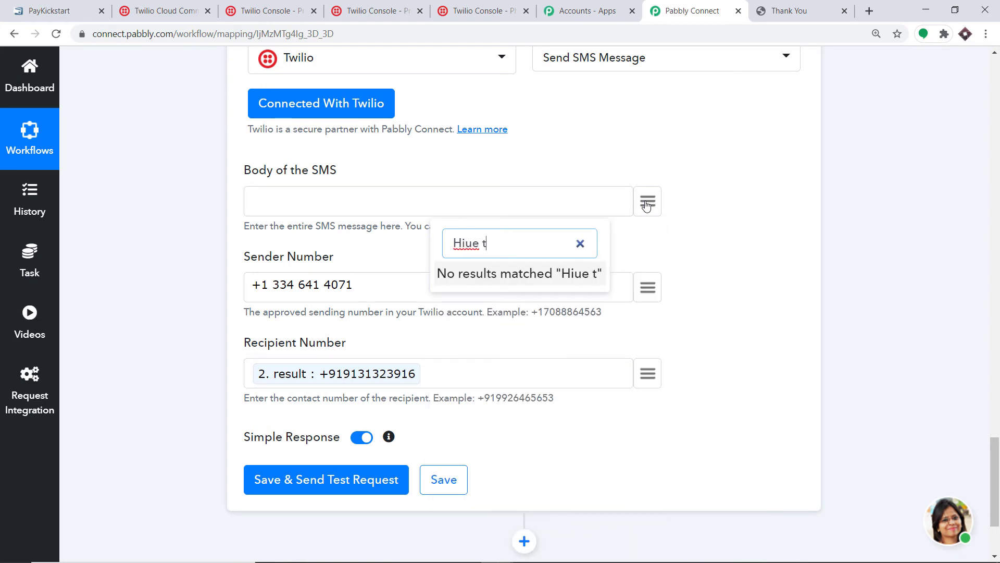
{"action": "key", "text": "BackSpace"}
{"action": "key", "text": "BackSpace"}
{"action": "key", "text": "BackSpace"}
{"action": "key", "text": "BackSpace"}
{"action": "key", "text": "BackSpace"}
{"action": "key", "text": "BackSpace"}
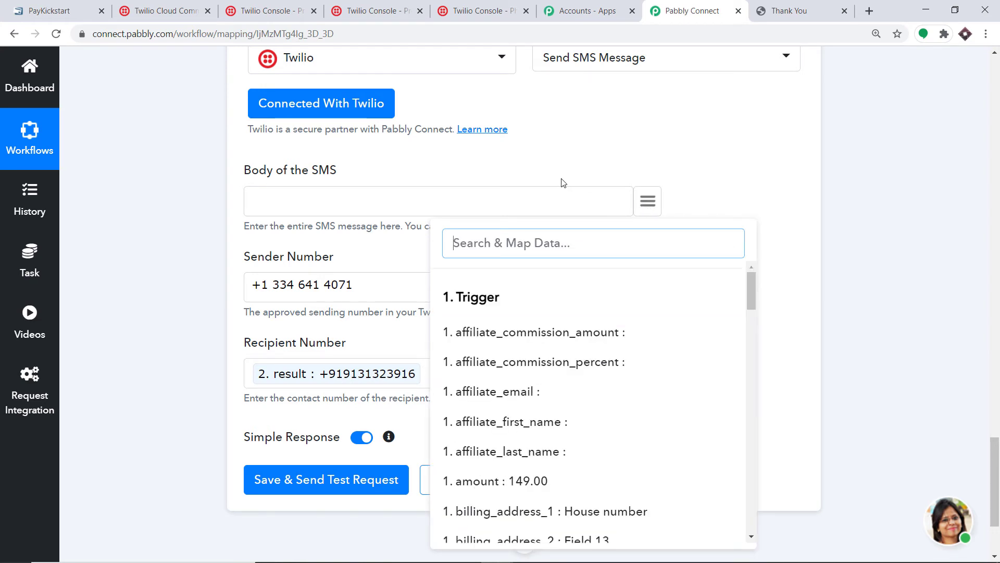
{"action": "left_click", "coordinate": [574, 192]}
{"action": "type", "text": "Hie "}
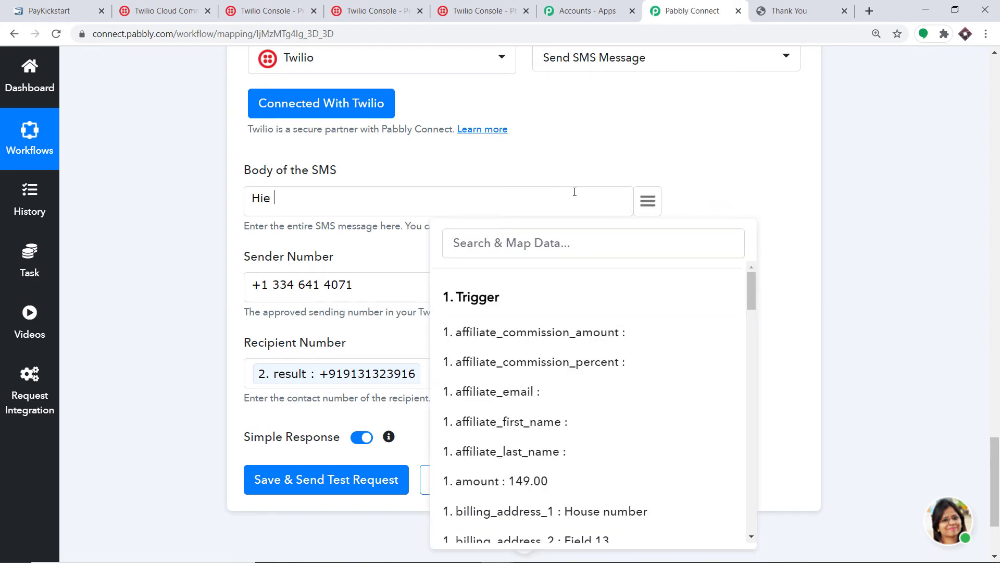
{"action": "type", "text": "t"}
{"action": "type", "text": "Thanks"}
{"action": "left_click", "coordinate": [536, 243]}
{"action": "type", "text": "m"}
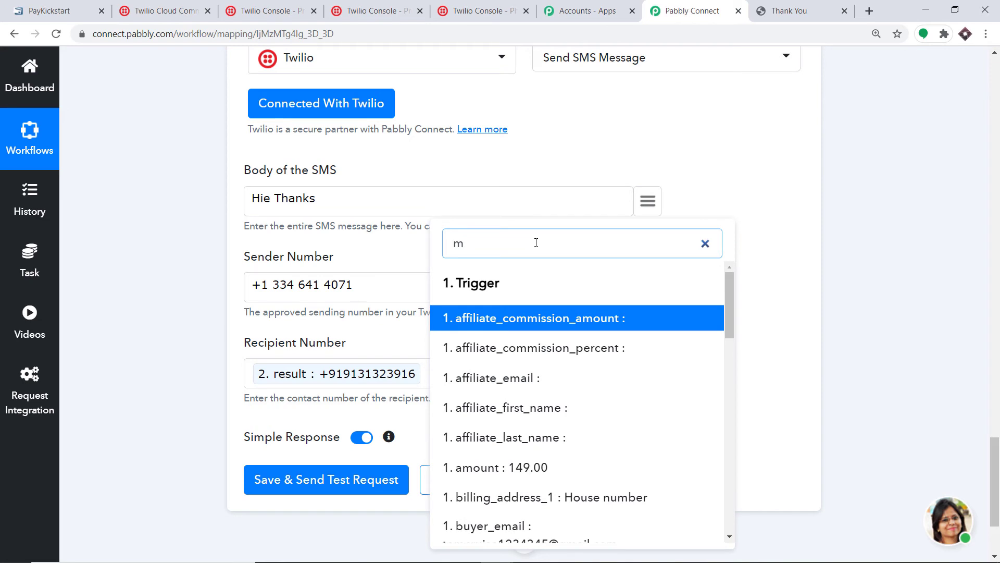
{"action": "key", "text": "BackSpace"}
{"action": "type", "text": "nam"}
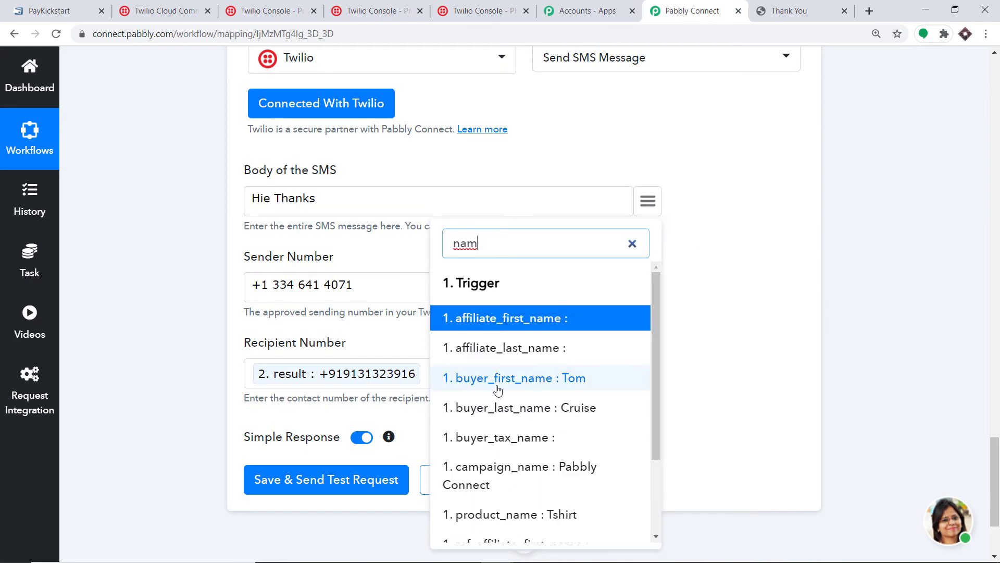
{"action": "left_click", "coordinate": [498, 383]}
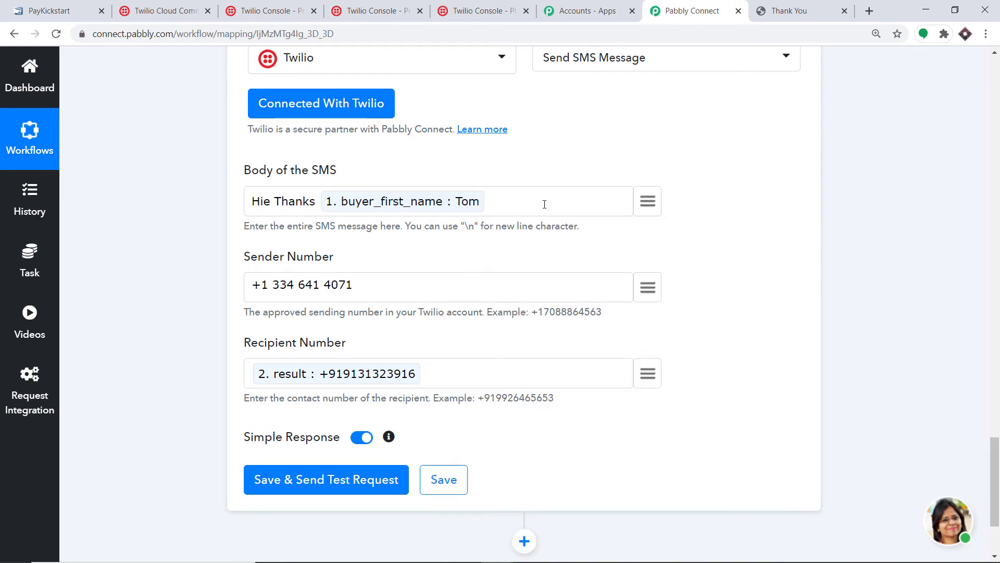
{"action": "type", "text": "for purchasing this"}
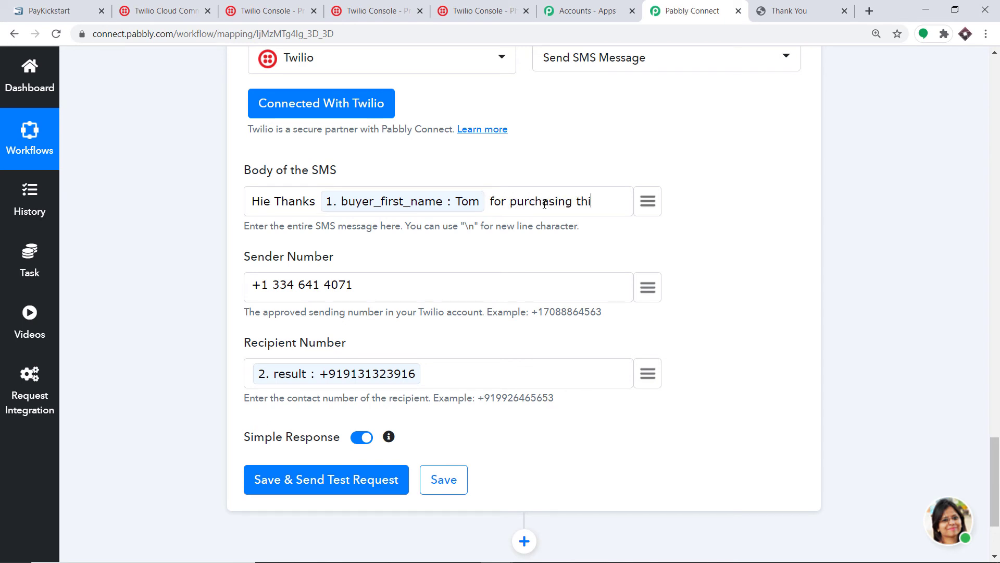
Insert product_name, 'and it will be delivered' text, and the billing_address_2 field
{"action": "left_click", "coordinate": [648, 201]}
{"action": "type", "text": "prod"}
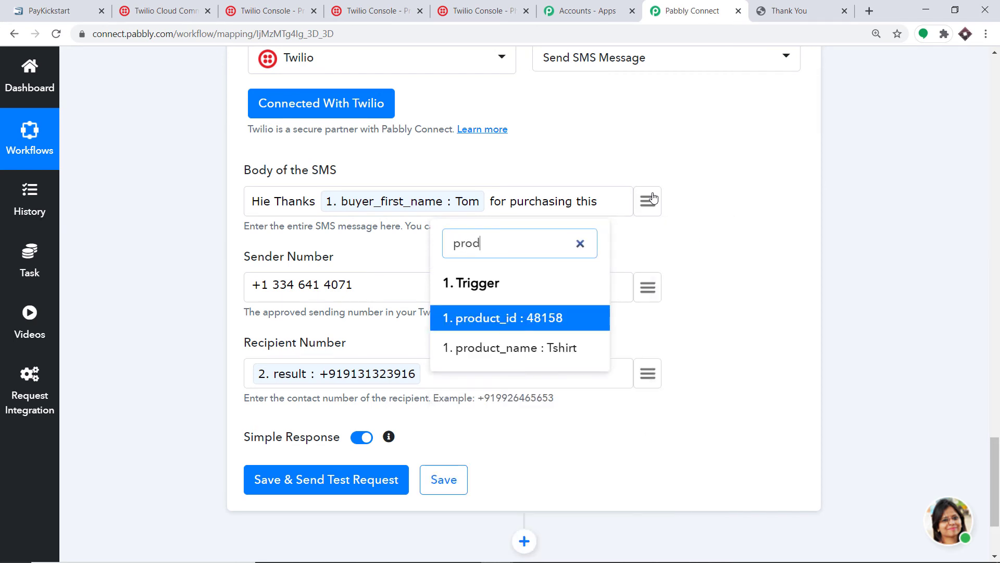
{"action": "left_click", "coordinate": [568, 347]}
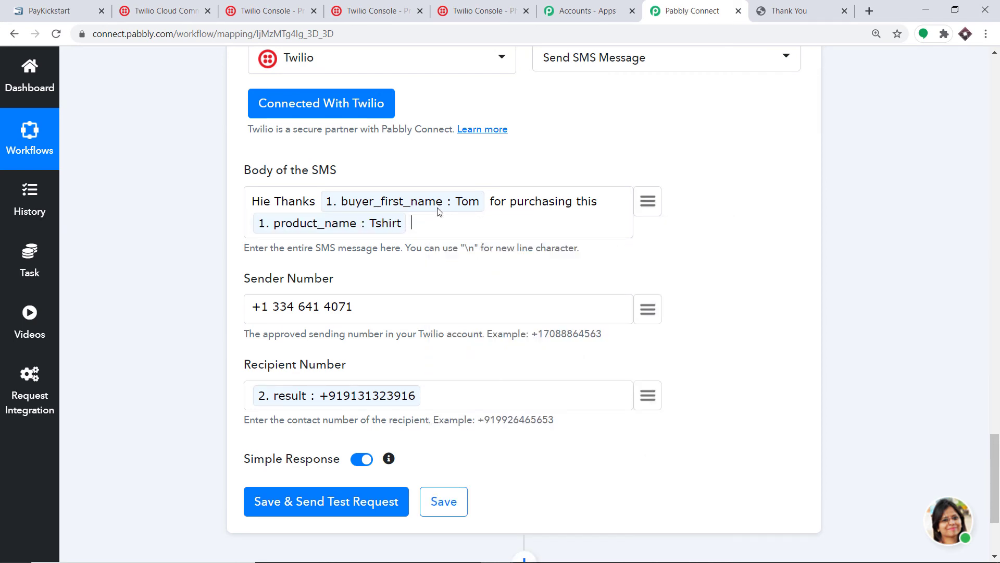
{"action": "type", "text": "and it will be"}
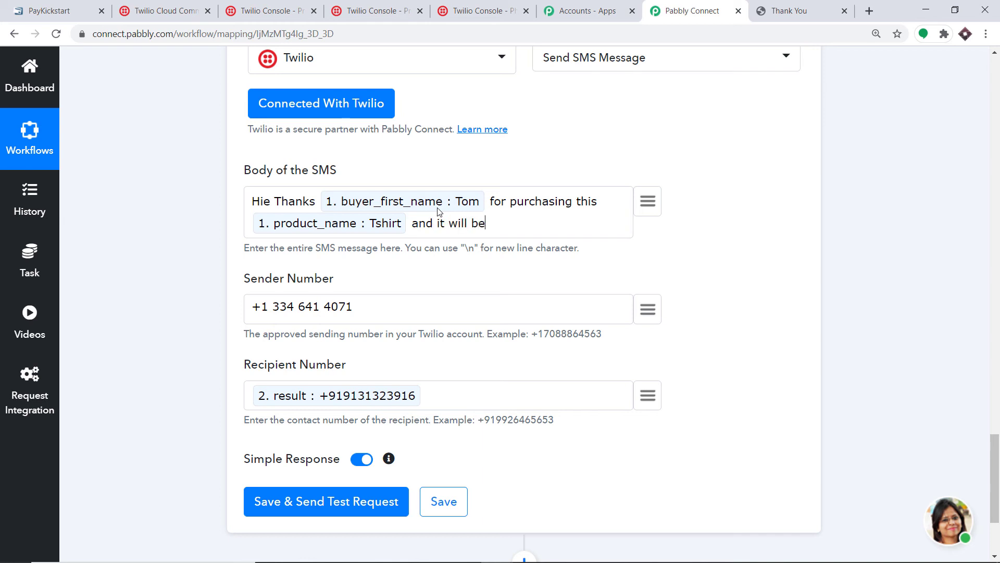
{"action": "type", "text": " delivered to you at"}
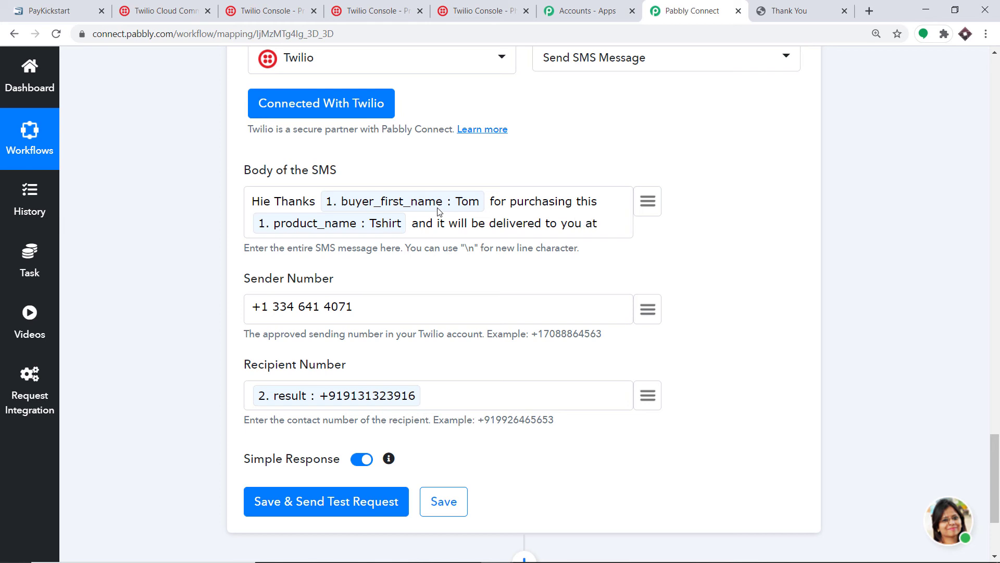
{"action": "left_click", "coordinate": [647, 200]}
{"action": "type", "text": "add"}
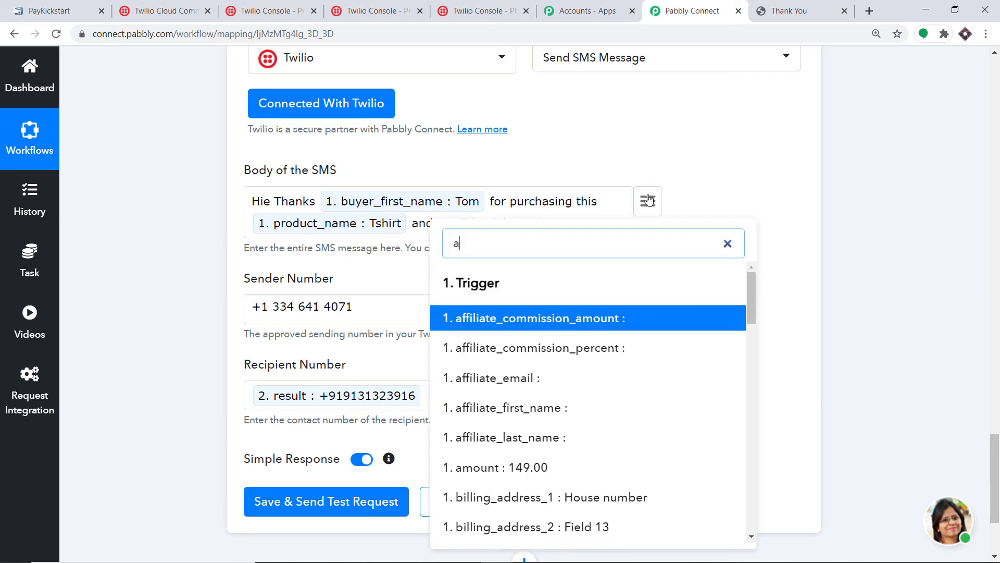
{"action": "left_click", "coordinate": [591, 364]}
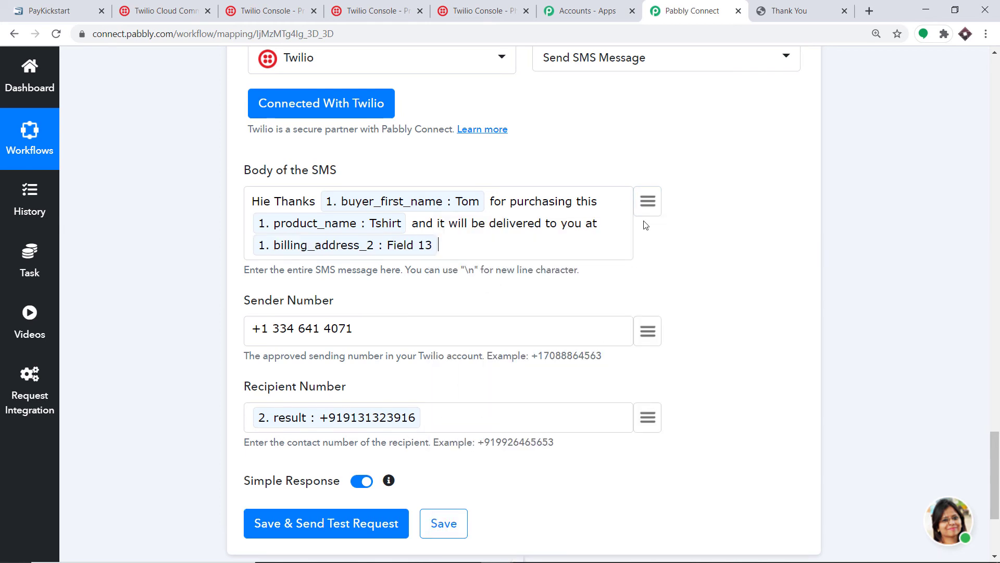
Append shipping_city and billing_country, then save the step and send a test request
{"action": "left_click", "coordinate": [654, 206]}
{"action": "type", "text": "cit"}
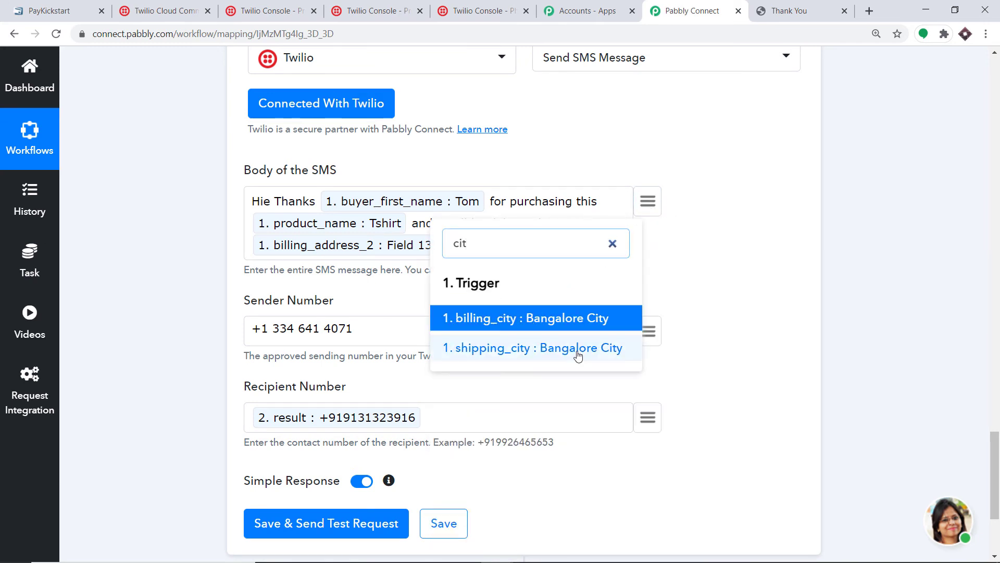
{"action": "left_click", "coordinate": [577, 348]}
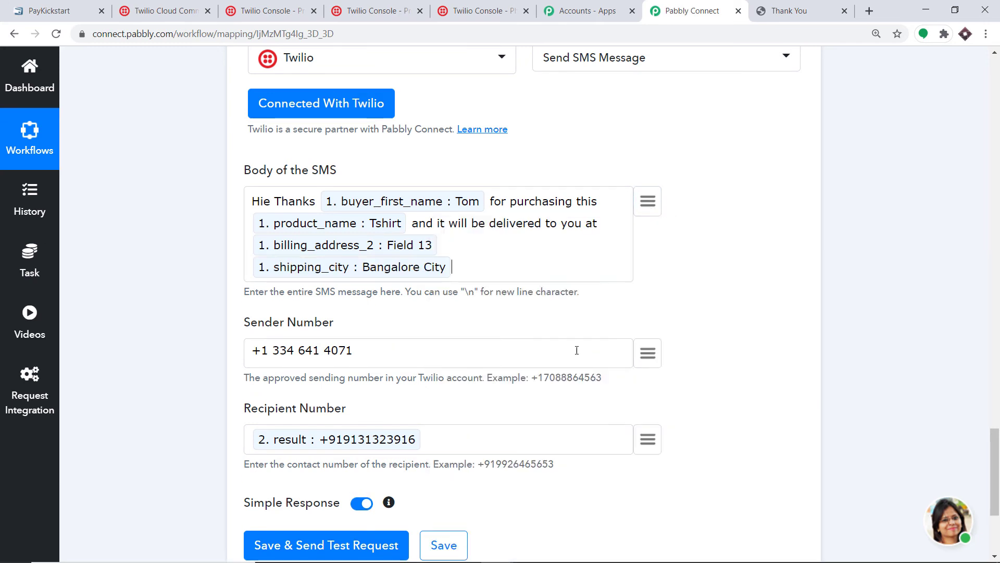
{"action": "left_click", "coordinate": [647, 203]}
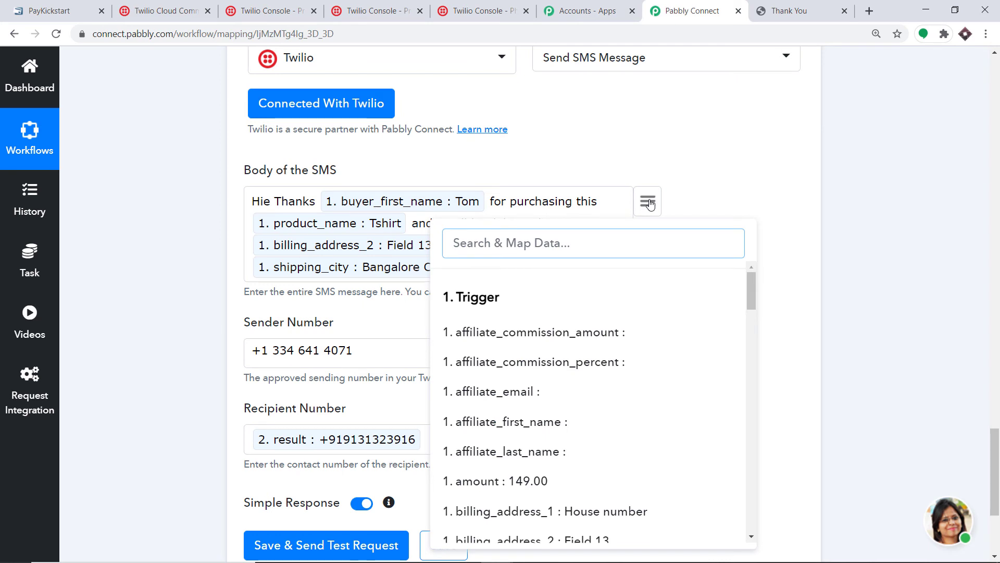
{"action": "type", "text": "cou"}
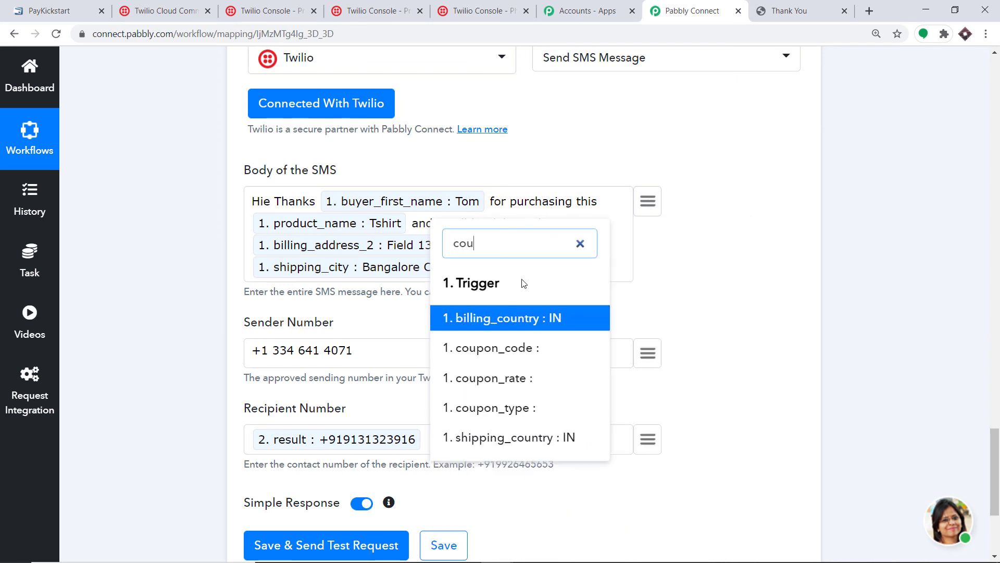
{"action": "left_click", "coordinate": [551, 320]}
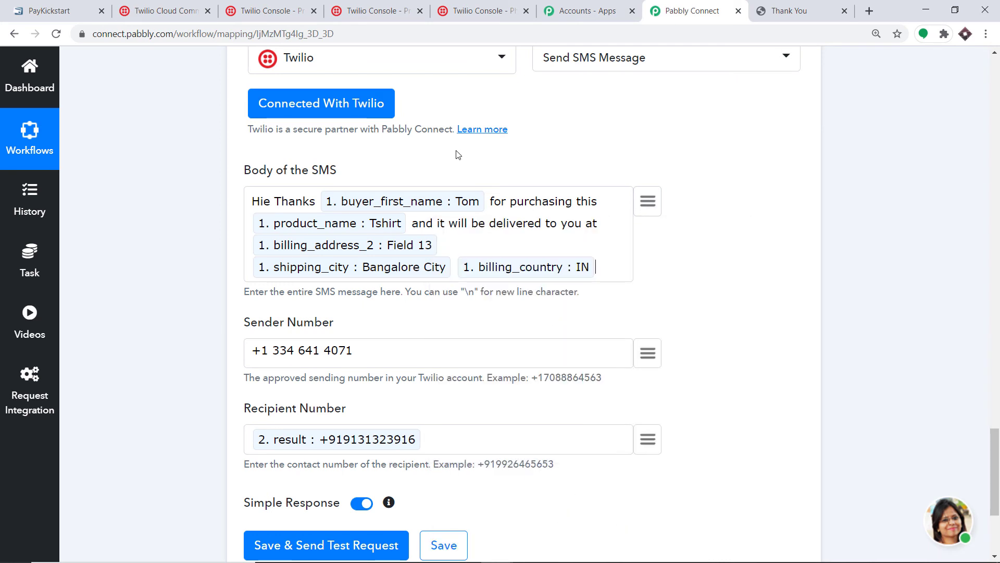
{"action": "scroll", "coordinate": [370, 185], "scroll_direction": "down", "scroll_amount": 1}
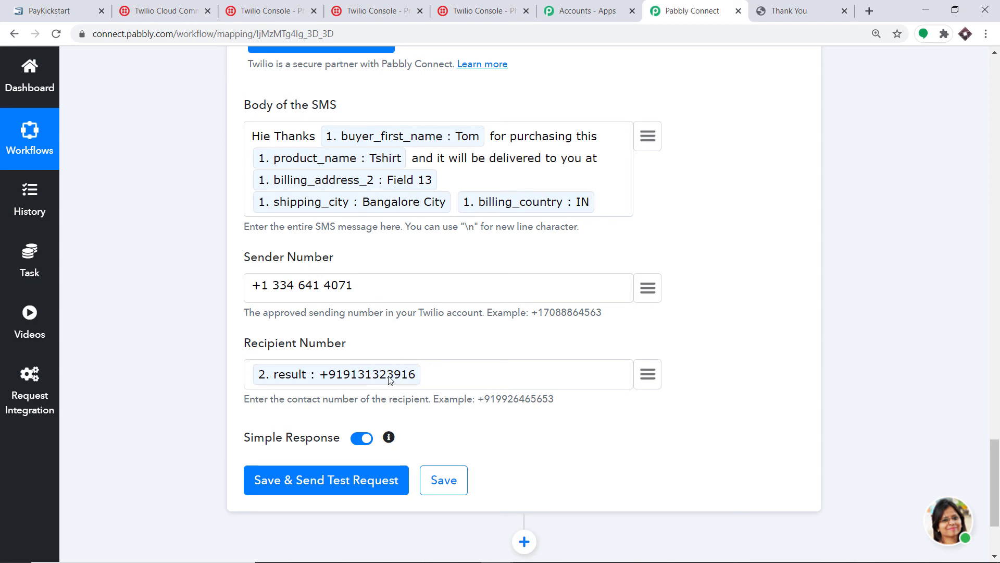
{"action": "scroll", "coordinate": [398, 376], "scroll_direction": "down", "scroll_amount": 3}
{"action": "left_click", "coordinate": [306, 354]}
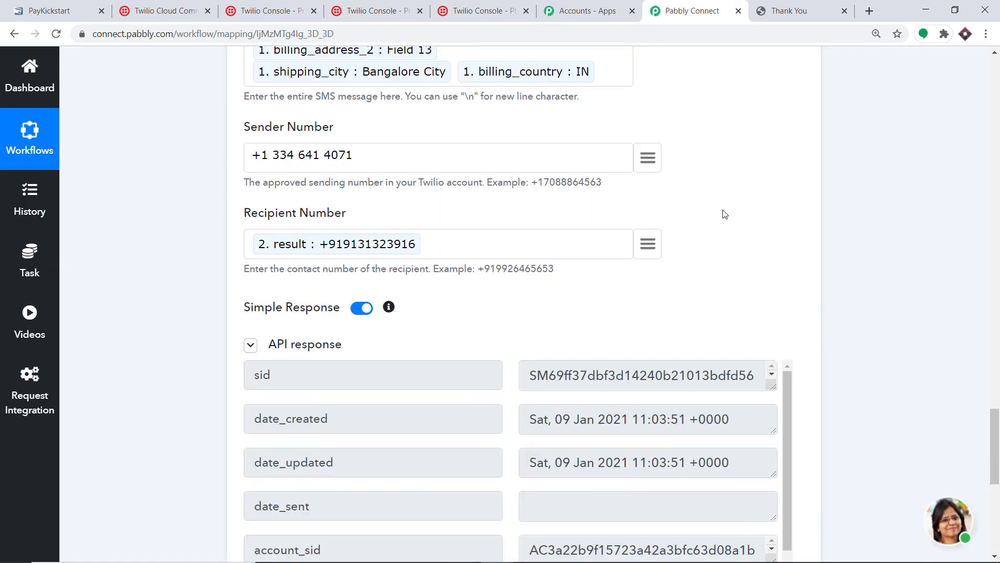
Review Twilio's test response confirming the SMS was sent, then jump back up to the SMS body
{"action": "scroll", "coordinate": [664, 234], "scroll_direction": "down", "scroll_amount": 2}
{"action": "scroll", "coordinate": [661, 241], "scroll_direction": "down", "scroll_amount": 1}
{"action": "scroll", "coordinate": [658, 245], "scroll_direction": "down", "scroll_amount": 1}
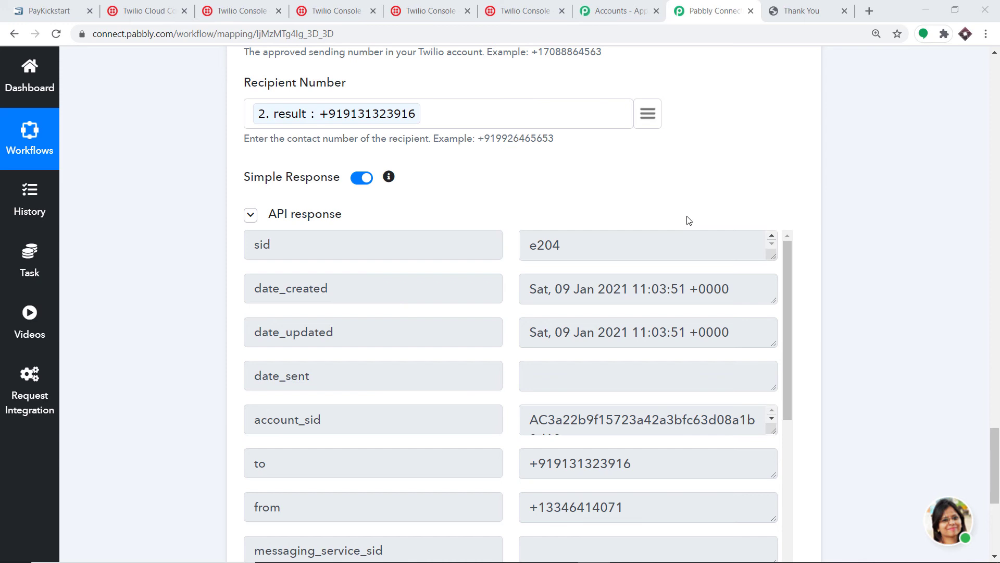
{"action": "left_click", "coordinate": [997, 298]}
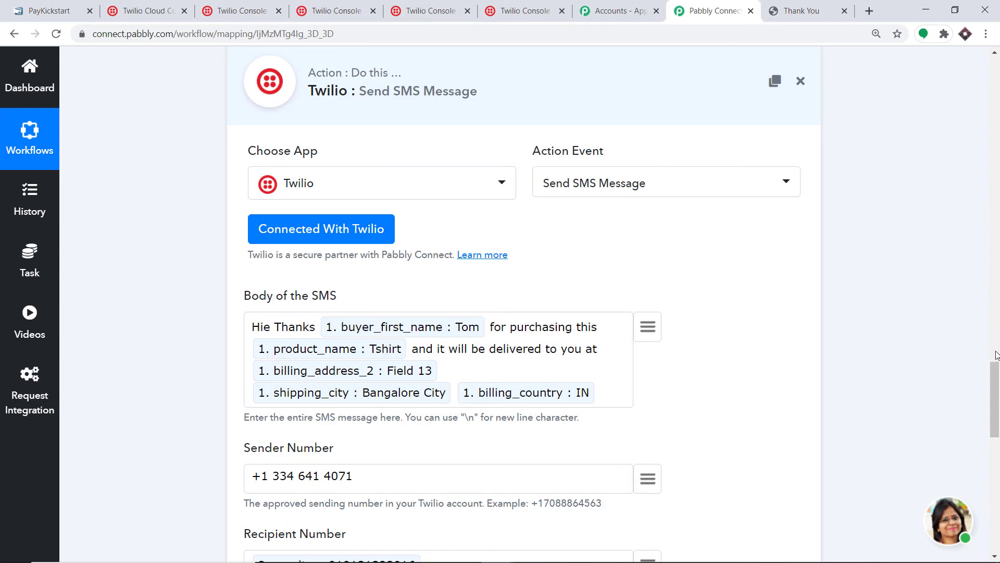
Collapse the Twilio Send SMS, Number Formatter and PayKickstart trigger step cards
{"action": "scroll", "coordinate": [721, 346], "scroll_direction": "up", "scroll_amount": 4}
{"action": "left_click", "coordinate": [474, 297]}
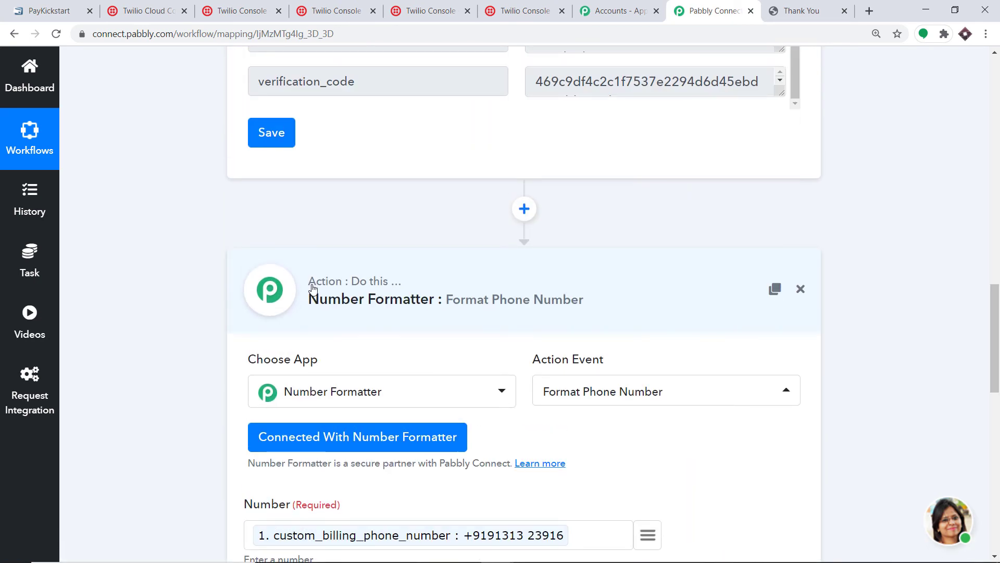
{"action": "left_click", "coordinate": [315, 285]}
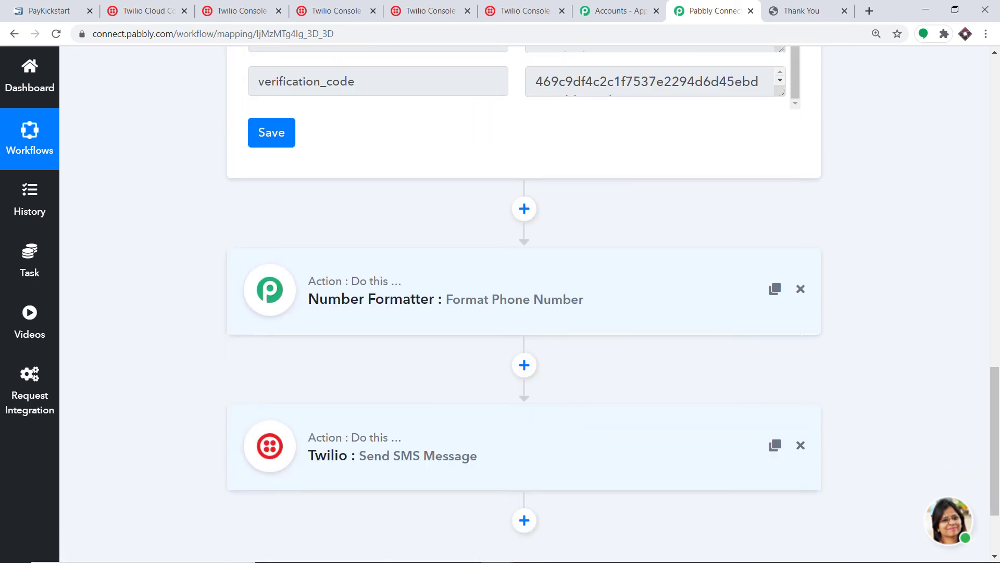
{"action": "scroll", "coordinate": [497, 154], "scroll_direction": "up", "scroll_amount": 10}
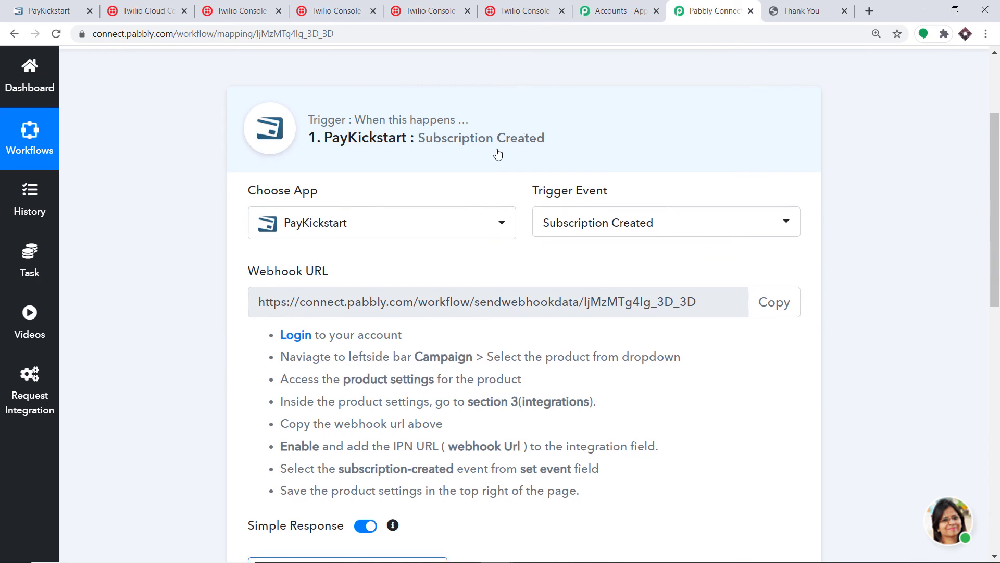
{"action": "left_click", "coordinate": [498, 153]}
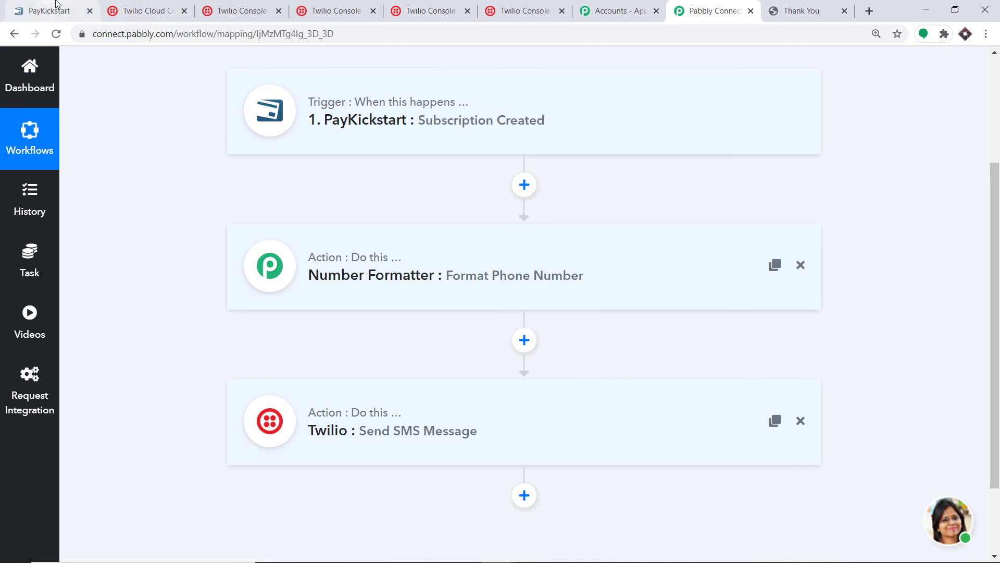
{"action": "left_click", "coordinate": [21, 15]}
Copy the Tshirt checkout URL and load it in a new browser tab
{"action": "left_click", "coordinate": [750, 321]}
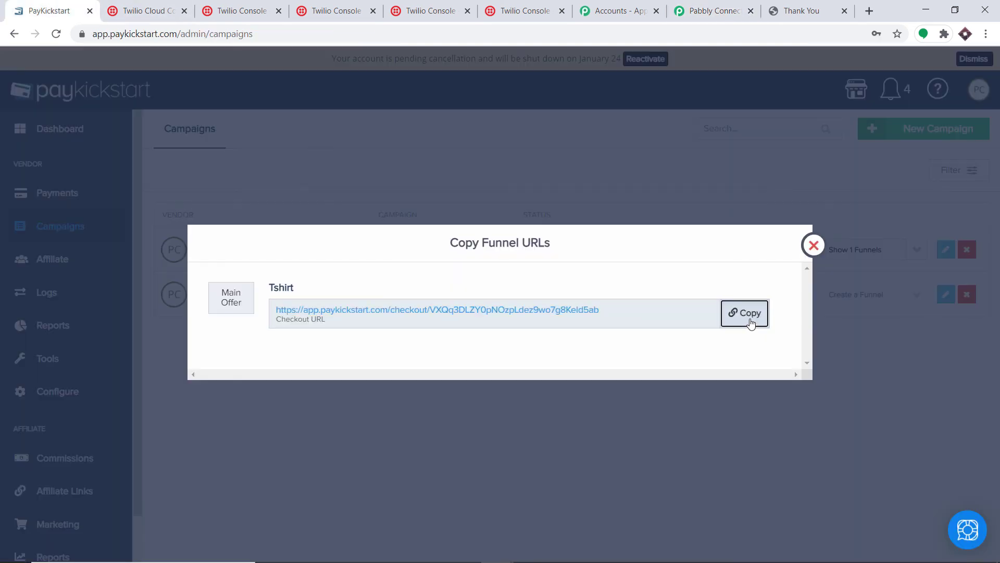
{"action": "left_click", "coordinate": [869, 11]}
{"action": "key", "text": "ctrl+v"}
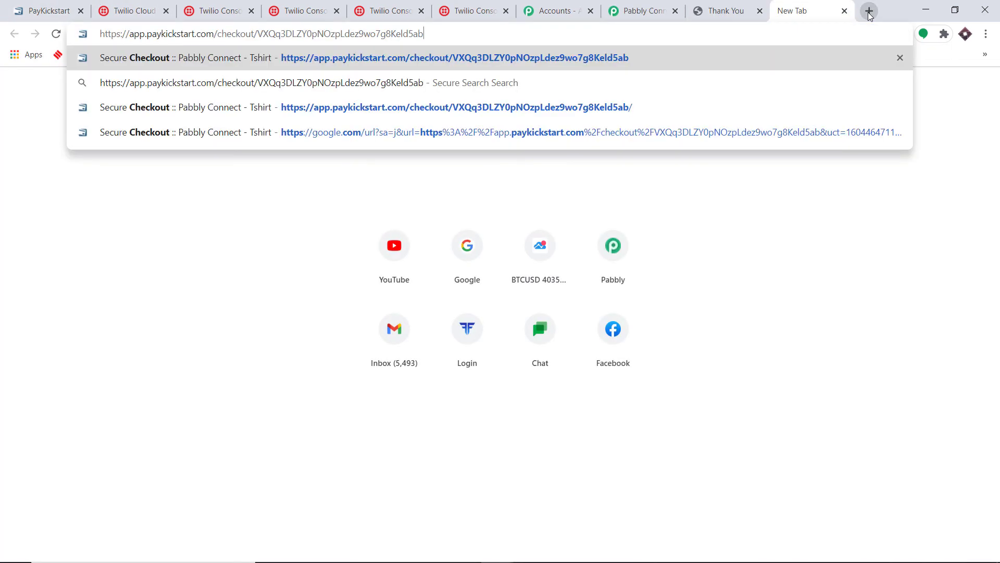
{"action": "key", "text": "Return"}
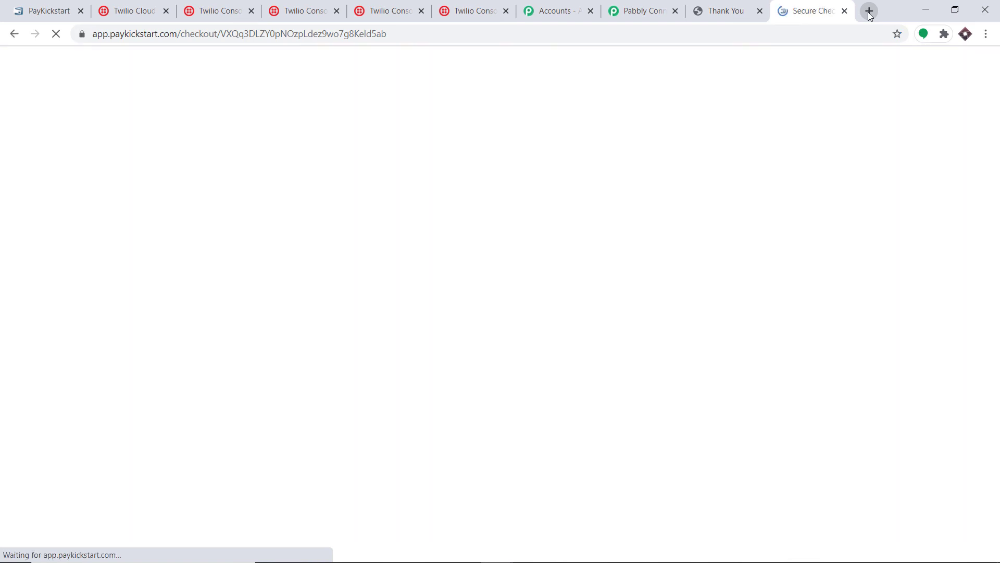
Fill in the buyer's first name, last name and email, and continue to billing
{"action": "left_click", "coordinate": [760, 11]}
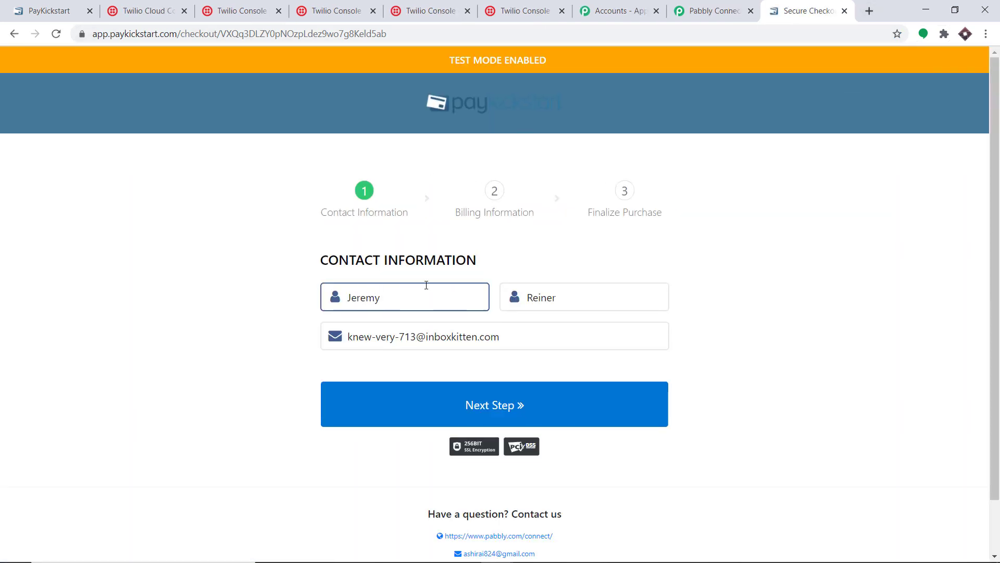
{"action": "left_click", "coordinate": [538, 289]}
{"action": "left_click", "coordinate": [446, 329]}
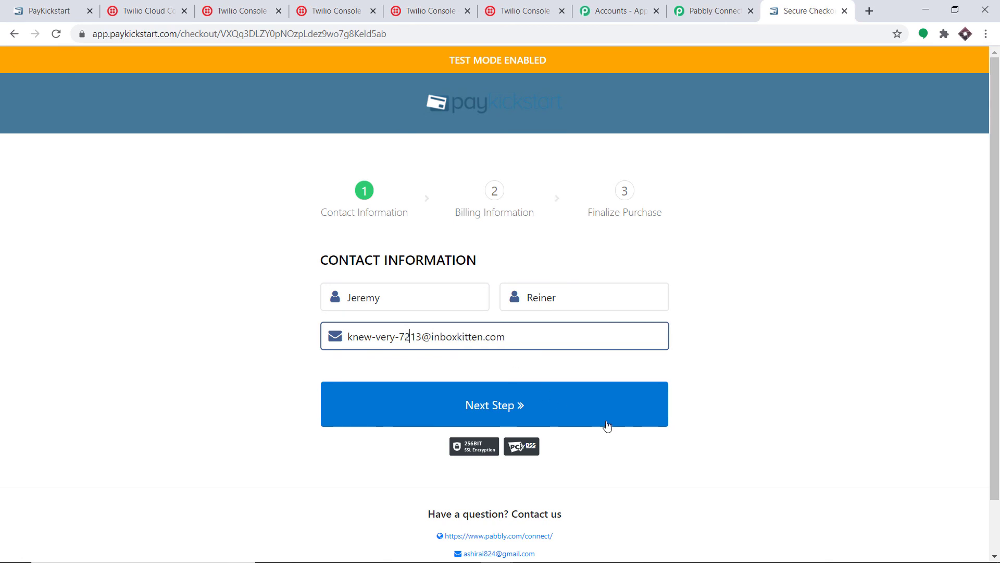
{"action": "left_click", "coordinate": [581, 414]}
Set the billing phone country code to +91 India
{"action": "scroll", "coordinate": [501, 261], "scroll_direction": "down", "scroll_amount": 2}
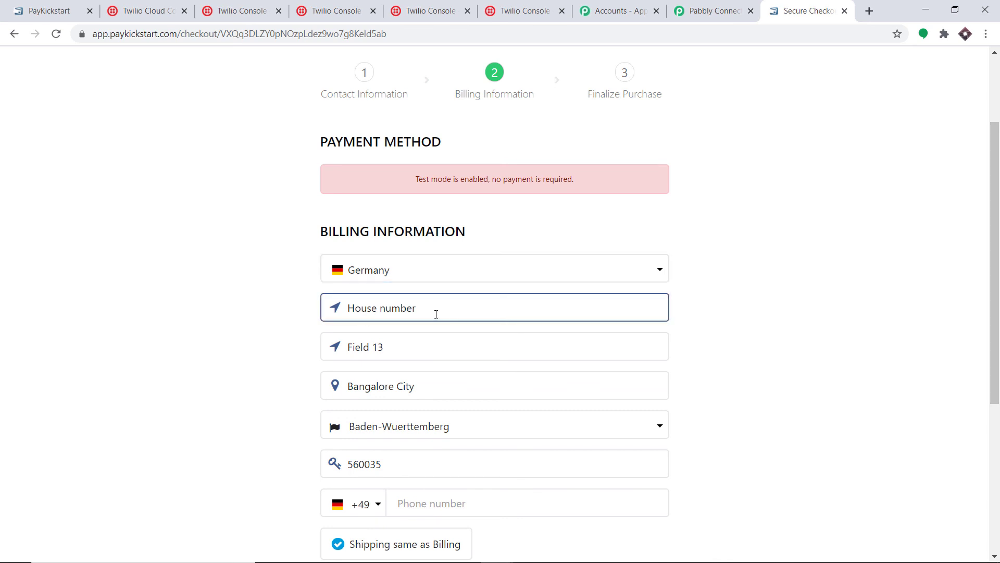
{"action": "scroll", "coordinate": [375, 271], "scroll_direction": "down", "scroll_amount": 1}
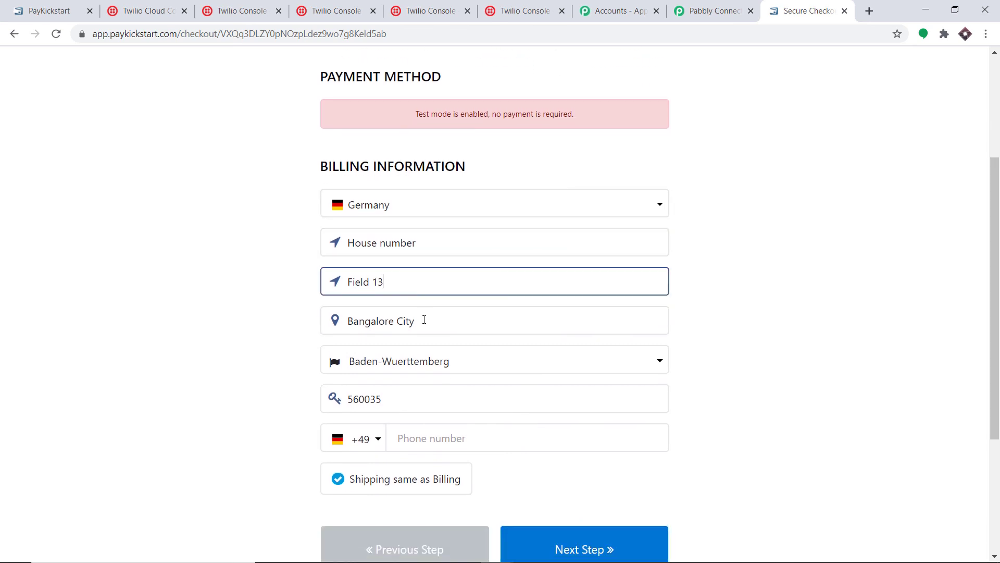
{"action": "left_click", "coordinate": [424, 364]}
{"action": "left_click", "coordinate": [826, 154]}
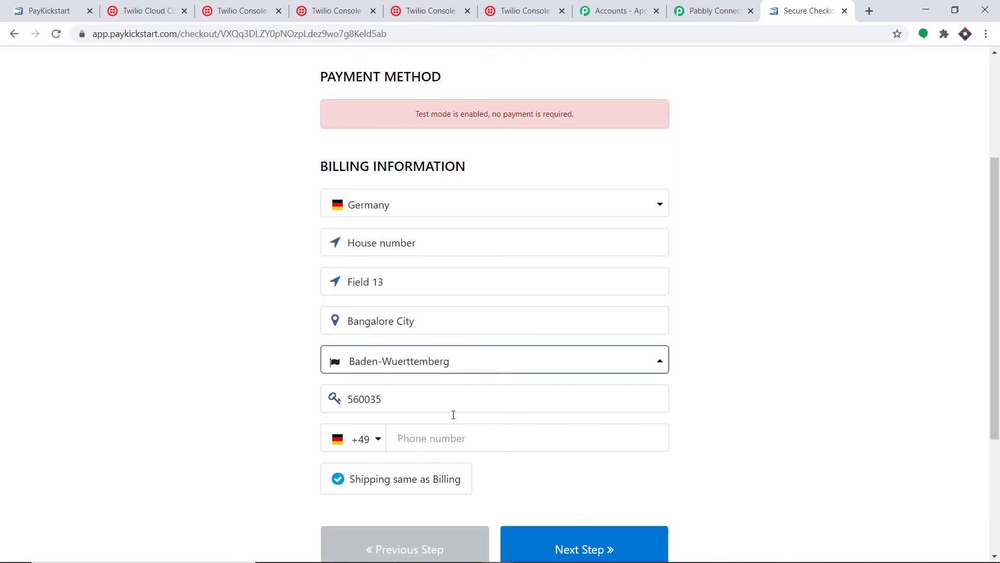
{"action": "left_click", "coordinate": [420, 441]}
{"action": "left_click", "coordinate": [372, 445]}
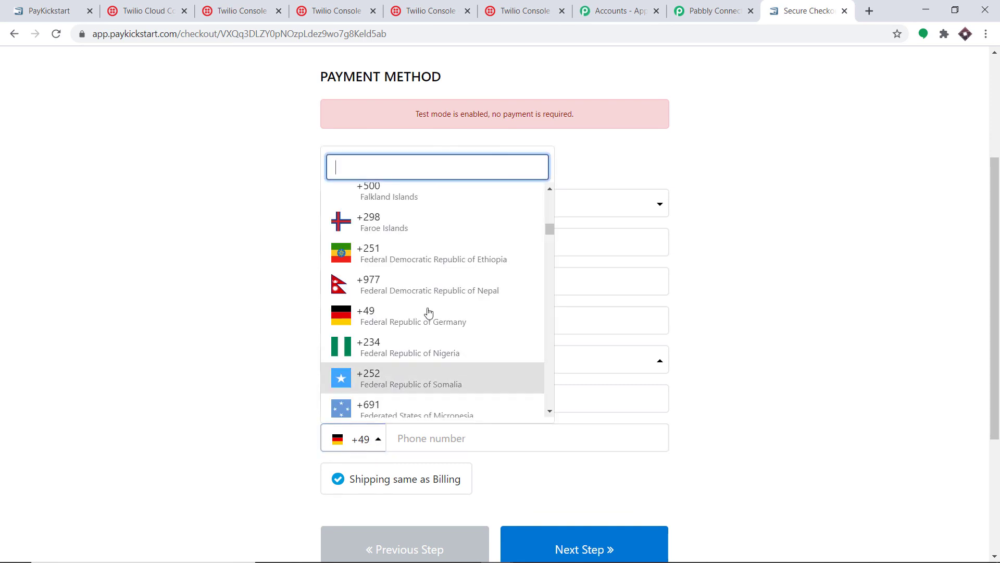
{"action": "type", "text": "91"}
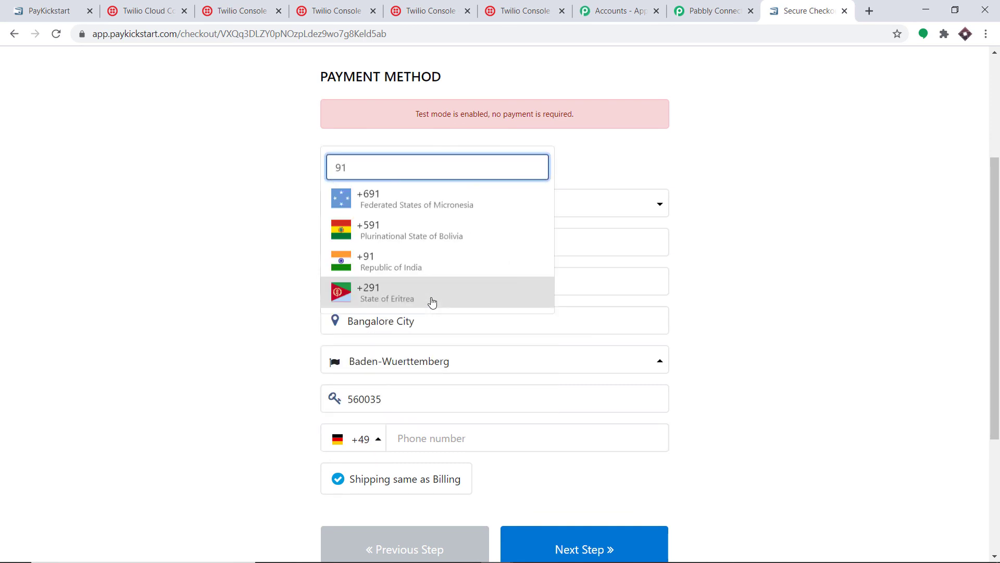
{"action": "left_click", "coordinate": [399, 269]}
Paste the buyer's phone number and complete the Tshirt test purchase
{"action": "left_click", "coordinate": [414, 438]}
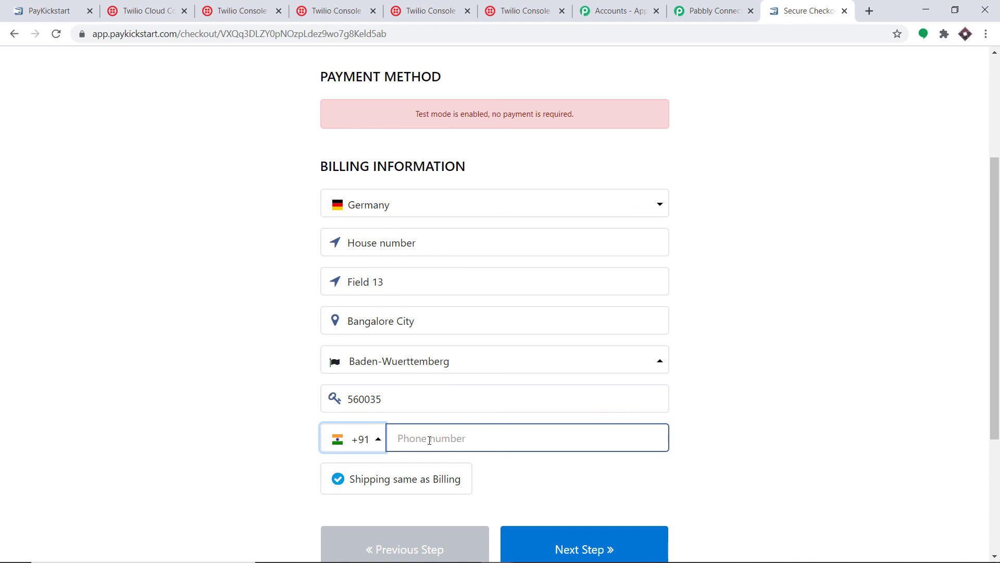
{"action": "key", "text": "ctrl+v"}
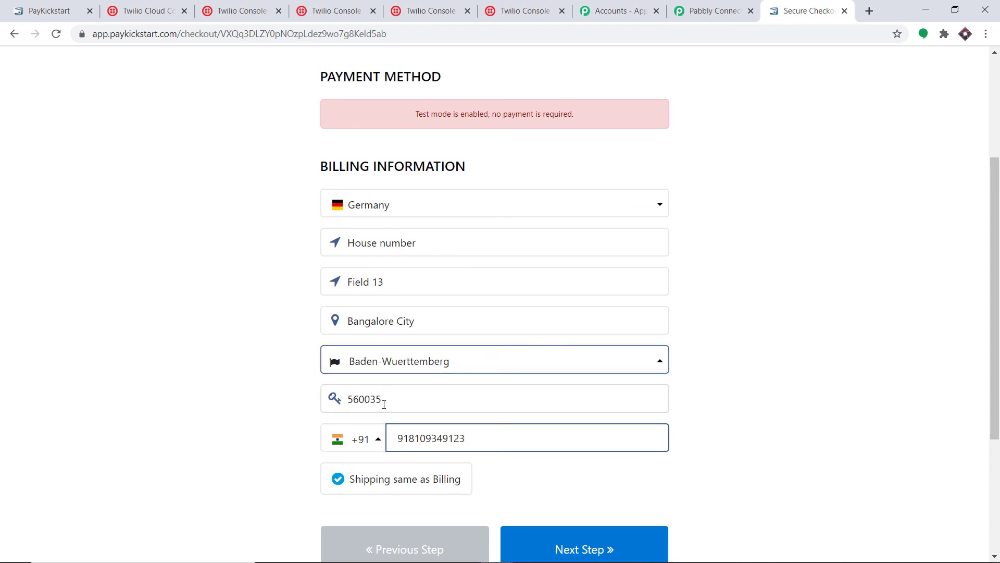
{"action": "left_click", "coordinate": [608, 550]}
{"action": "left_click", "coordinate": [569, 359]}
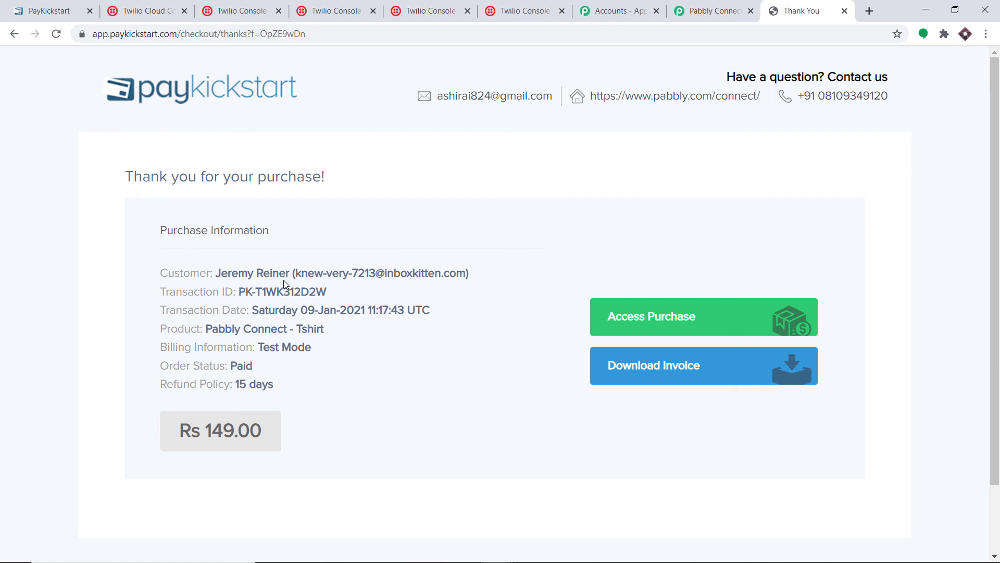
Reload the Twilio messaging dashboard to find the new 11:17:52 UTC SMS in Recent Messages
{"action": "left_click", "coordinate": [420, 9]}
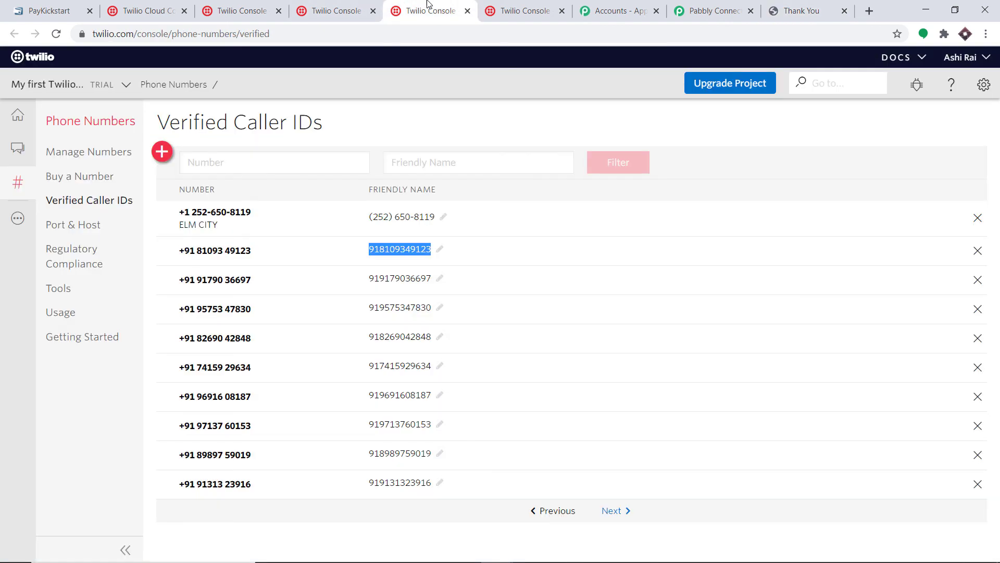
{"action": "left_click", "coordinate": [503, 5]}
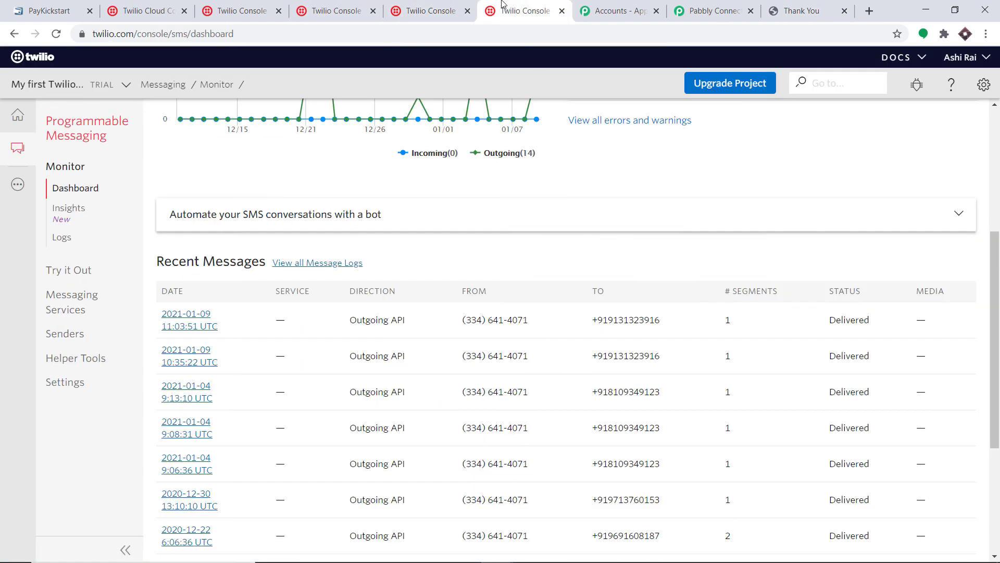
{"action": "left_click", "coordinate": [55, 33]}
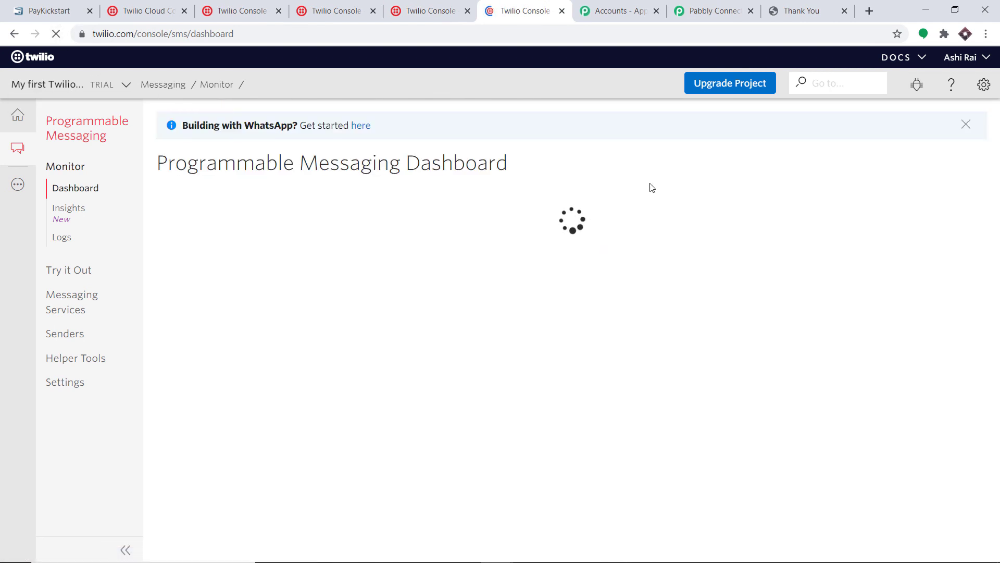
{"action": "scroll", "coordinate": [641, 268], "scroll_direction": "down", "scroll_amount": 5}
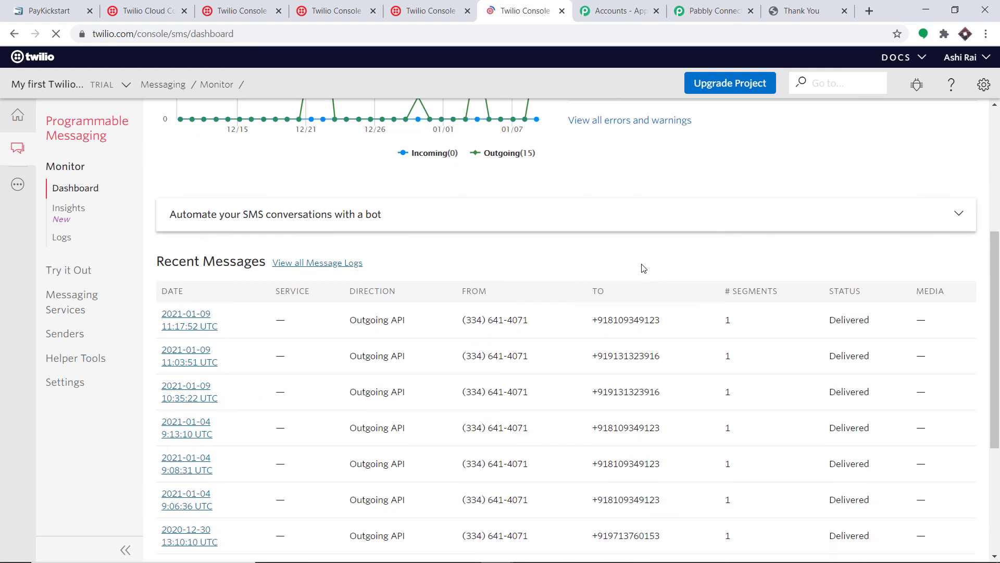
{"action": "mouse_move", "coordinate": [594, 325]}
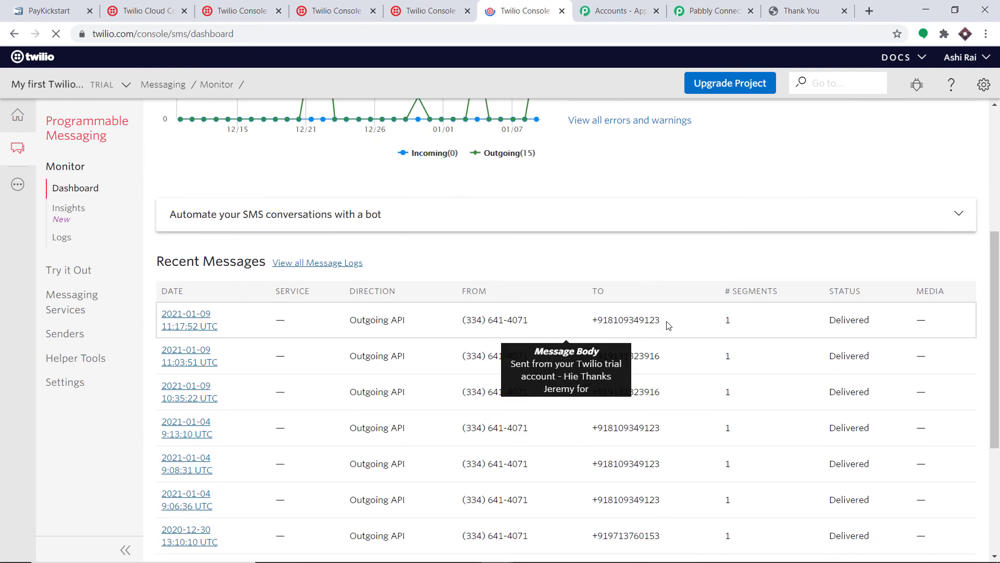